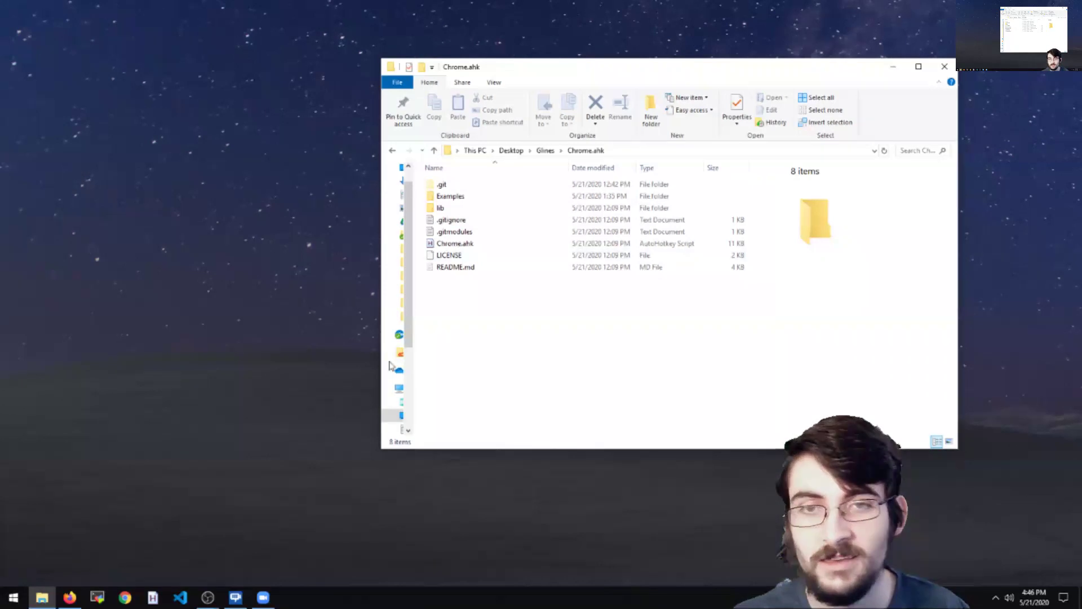
- Launch Chrome from the taskbar so a New Tab page opens beside the Chrome.ahk folder
left_click(277, 445)
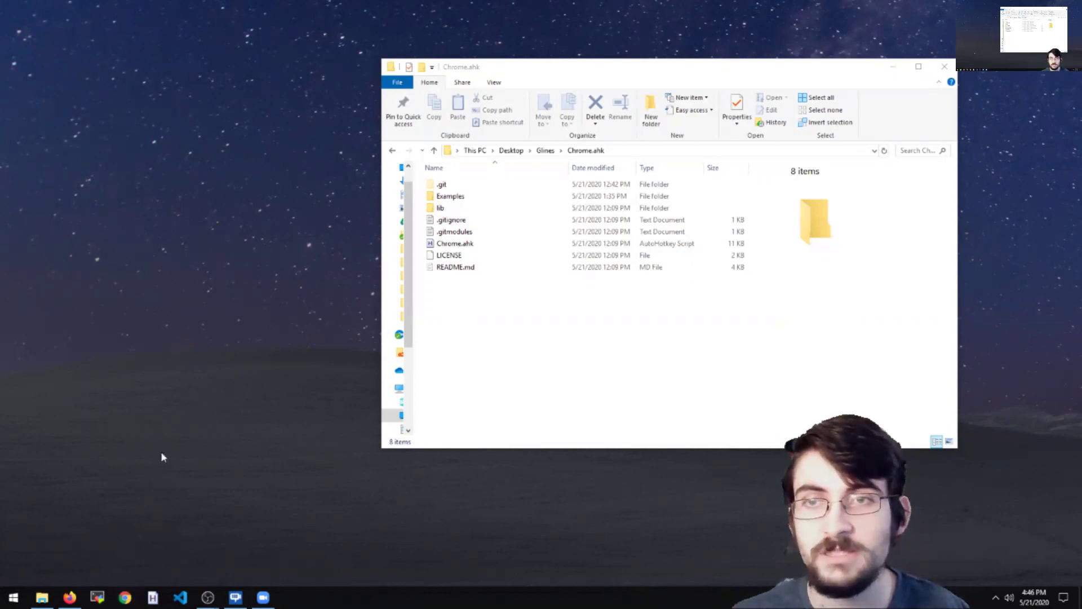
left_click(124, 600)
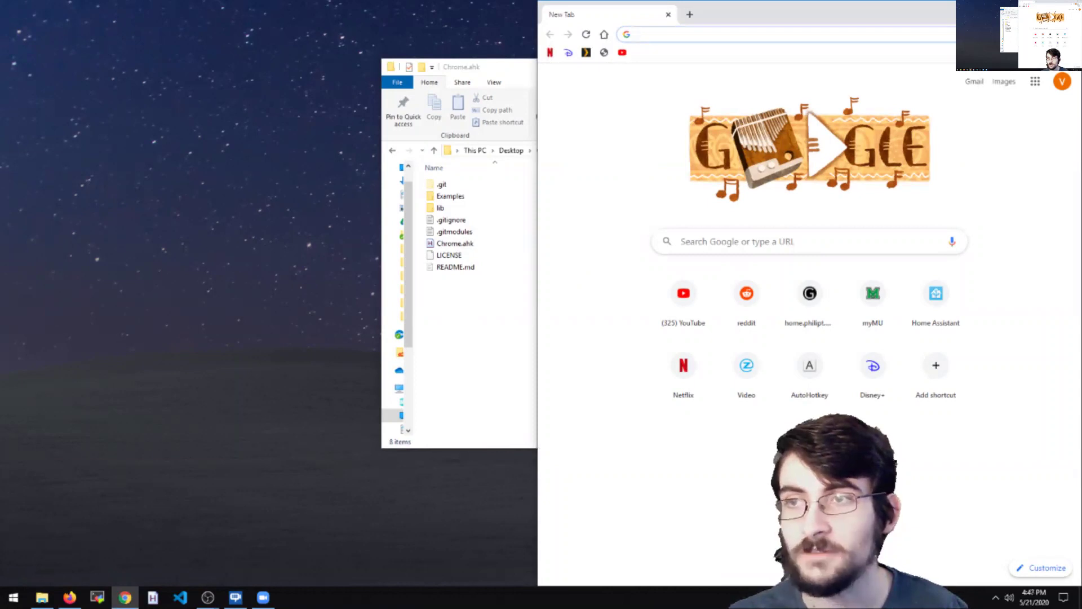
- Move the Chrome window to the left and the Chrome.ahk folder window to the right
left_click(620, 127)
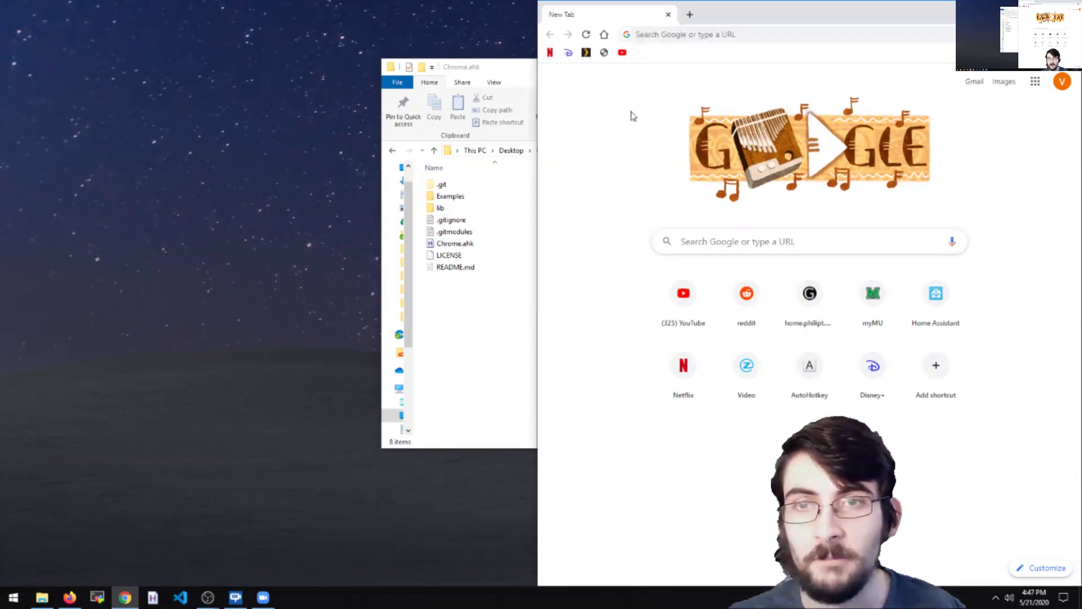
left_click_drag(749, 10, 291, 19)
left_click(671, 324)
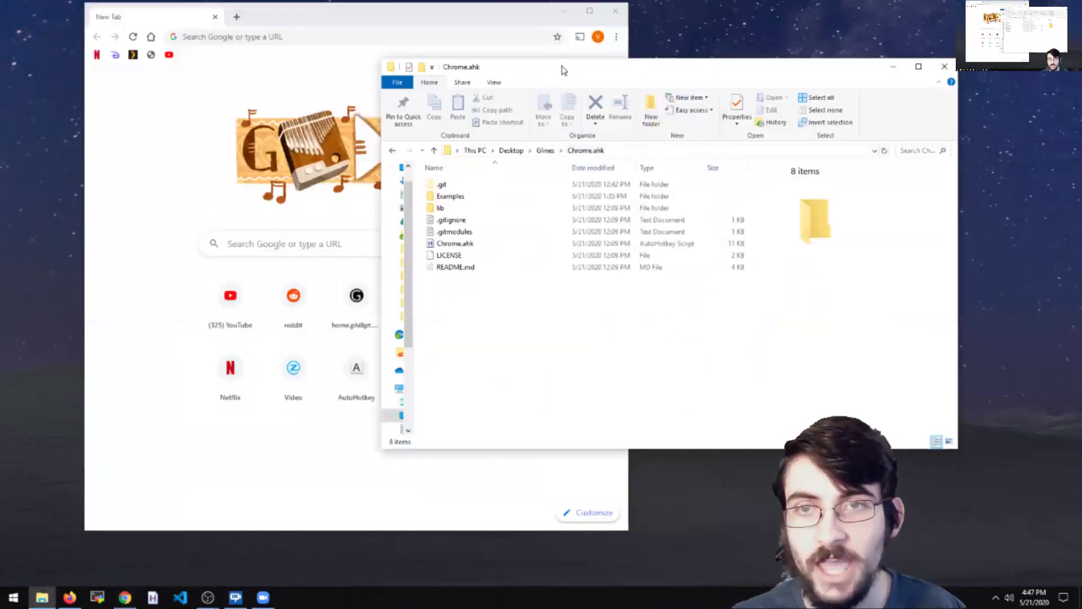
left_click_drag(564, 70, 651, 161)
left_click(560, 121)
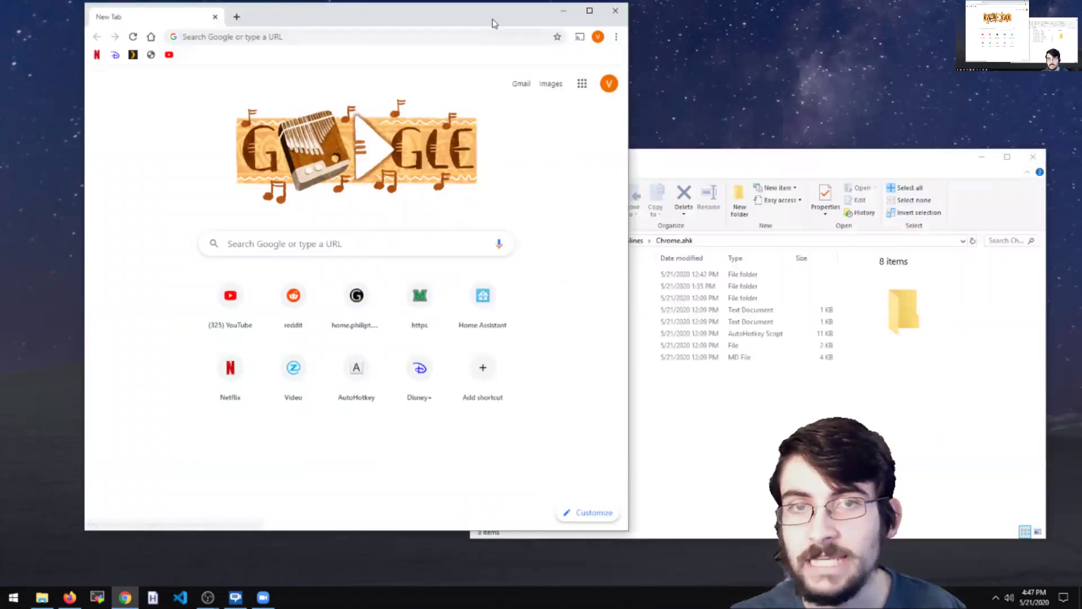
left_click_drag(493, 24, 464, 34)
left_click_drag(679, 157, 678, 108)
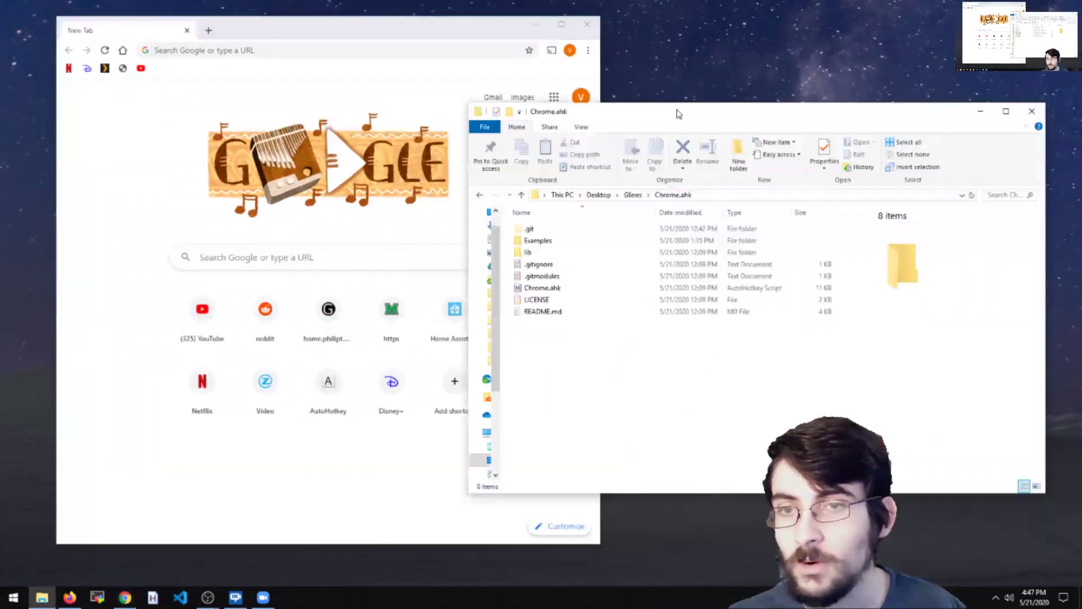
left_click(431, 34)
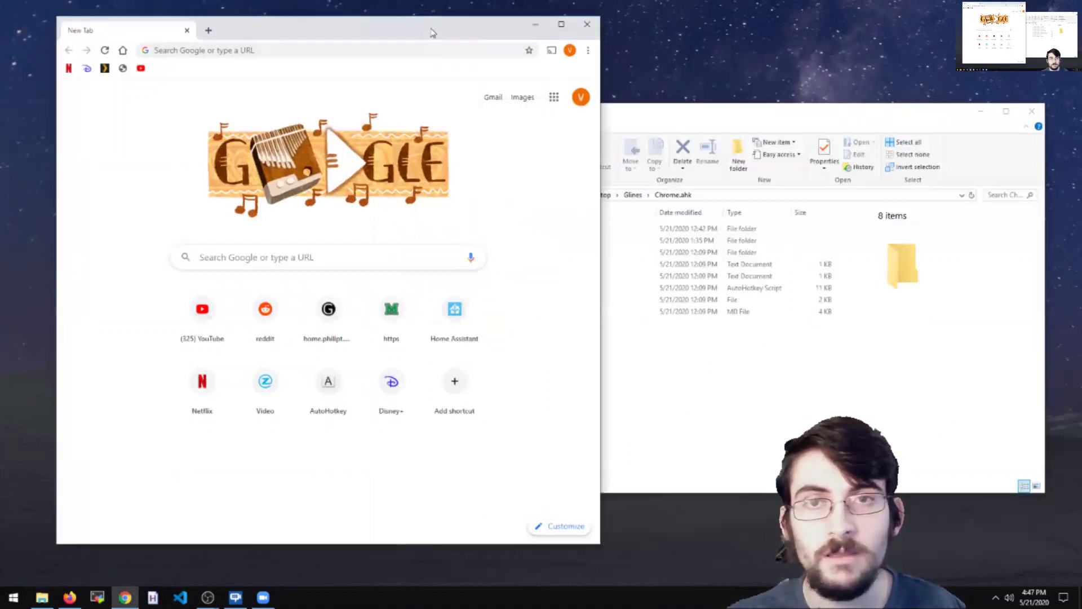
left_click(665, 365)
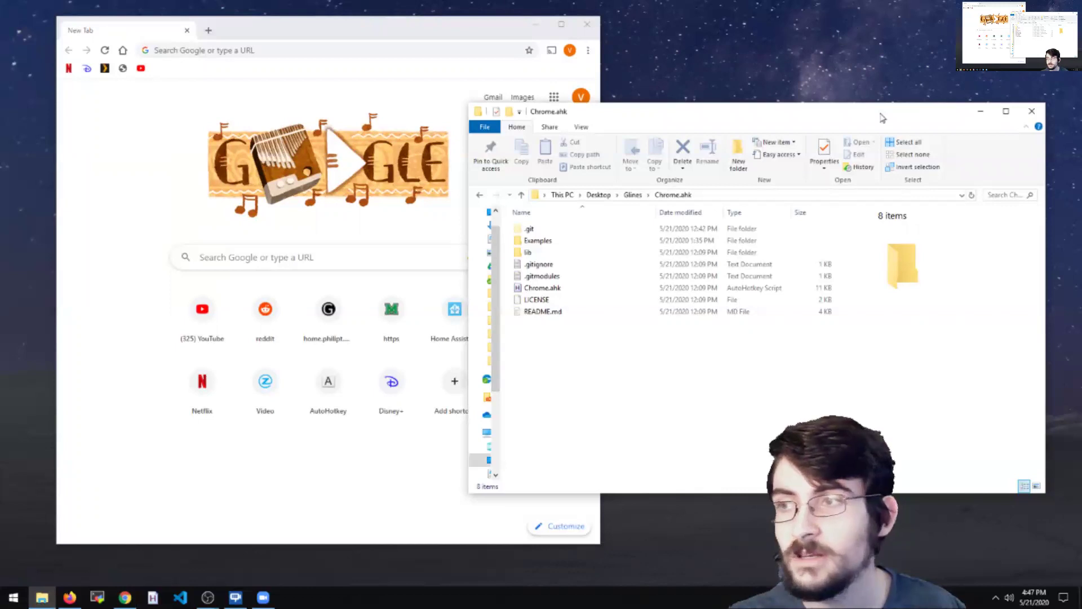
- Fine-tune both positions and narrow the folder and browser windows so they don't overlap
left_click(413, 78)
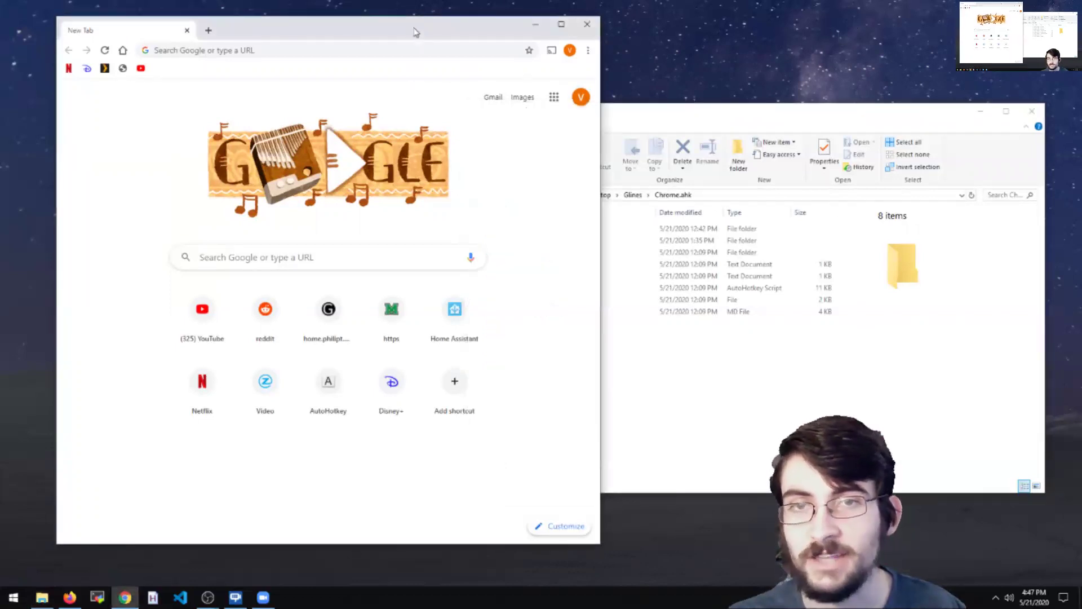
left_click_drag(415, 31, 380, 28)
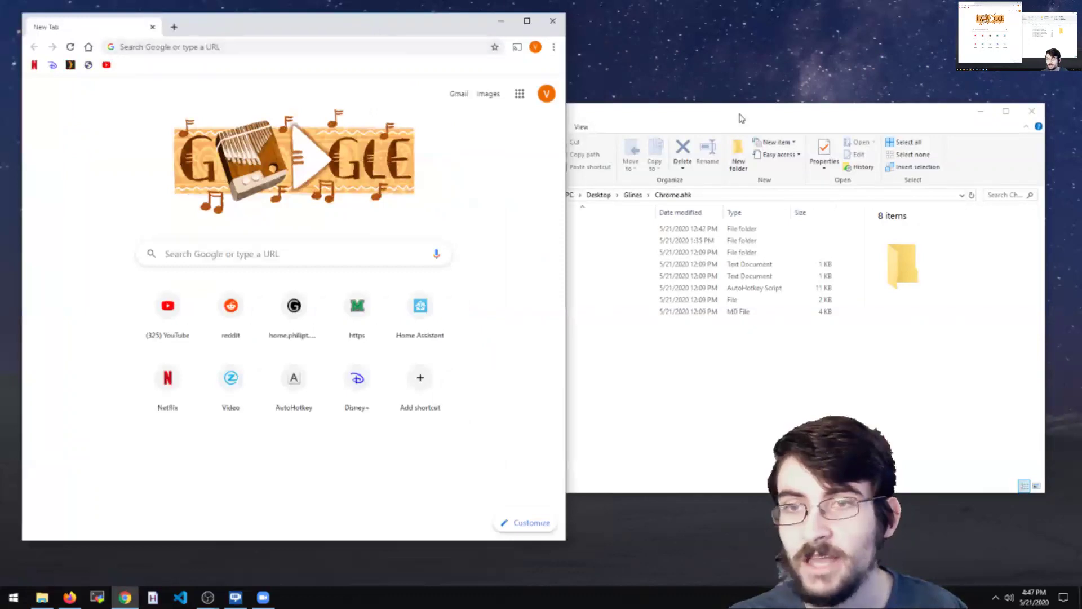
left_click(740, 116)
left_click_drag(740, 117, 762, 110)
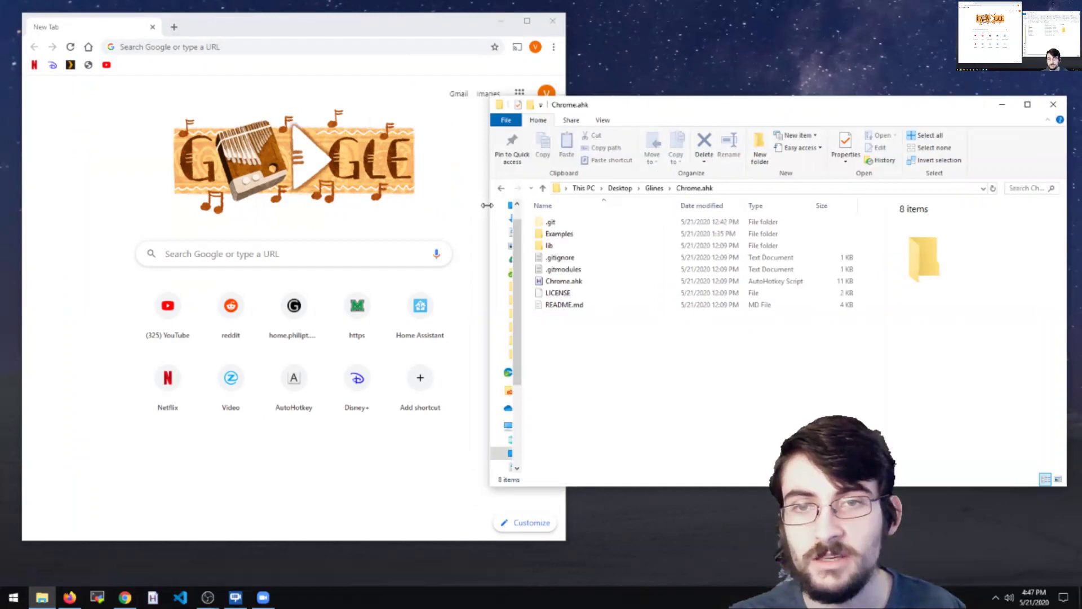
left_click_drag(487, 205, 572, 204)
left_click(564, 202)
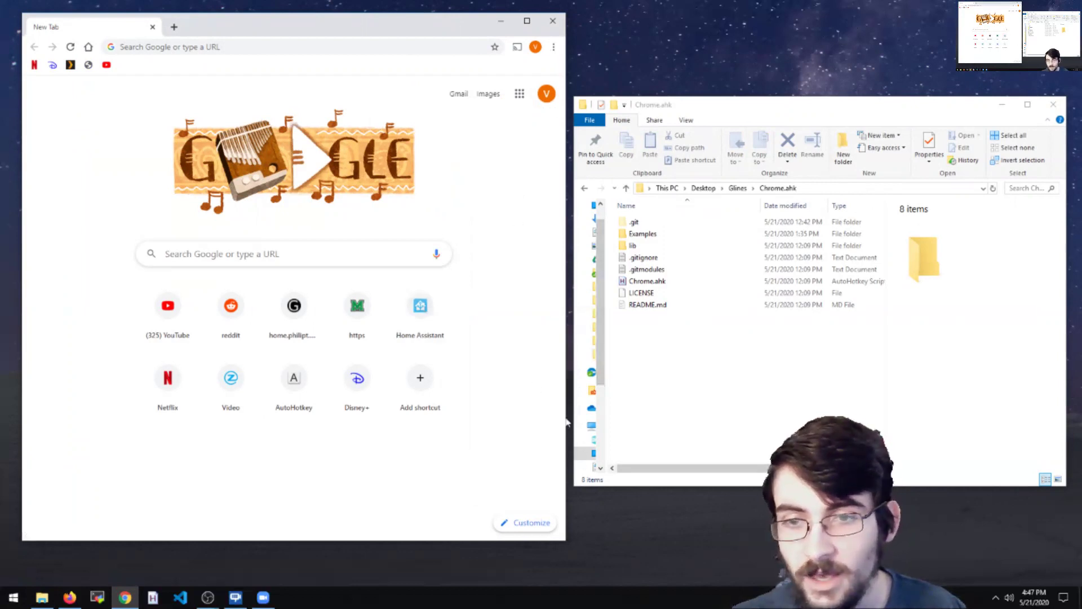
left_click_drag(563, 416, 556, 416)
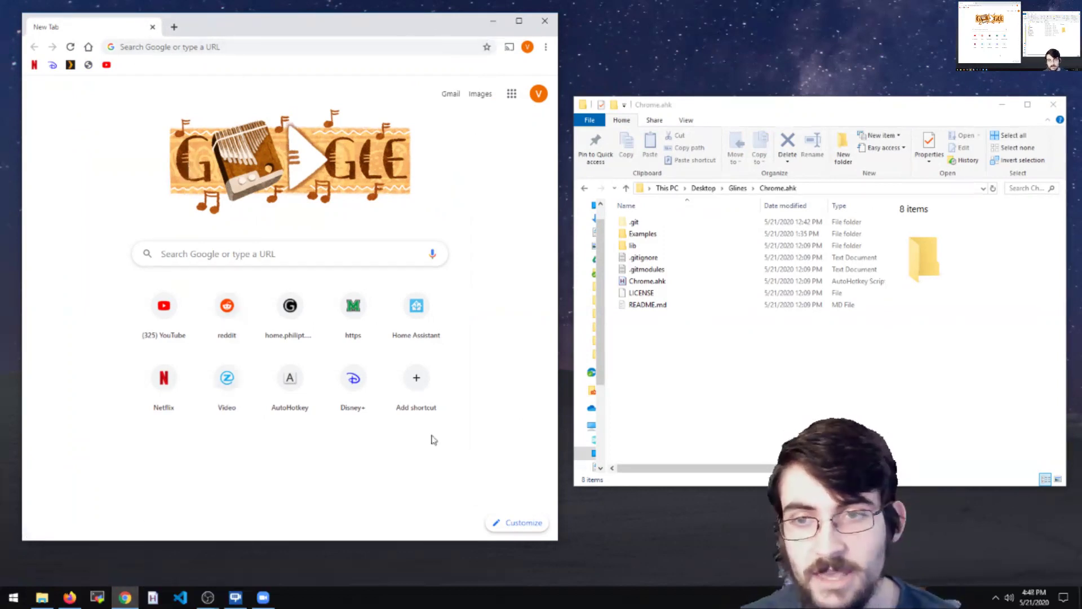
- Delete --remote-debugging-port=9222 from the taskbar Chrome shortcut's Target, then Apply and OK
right_click(140, 593)
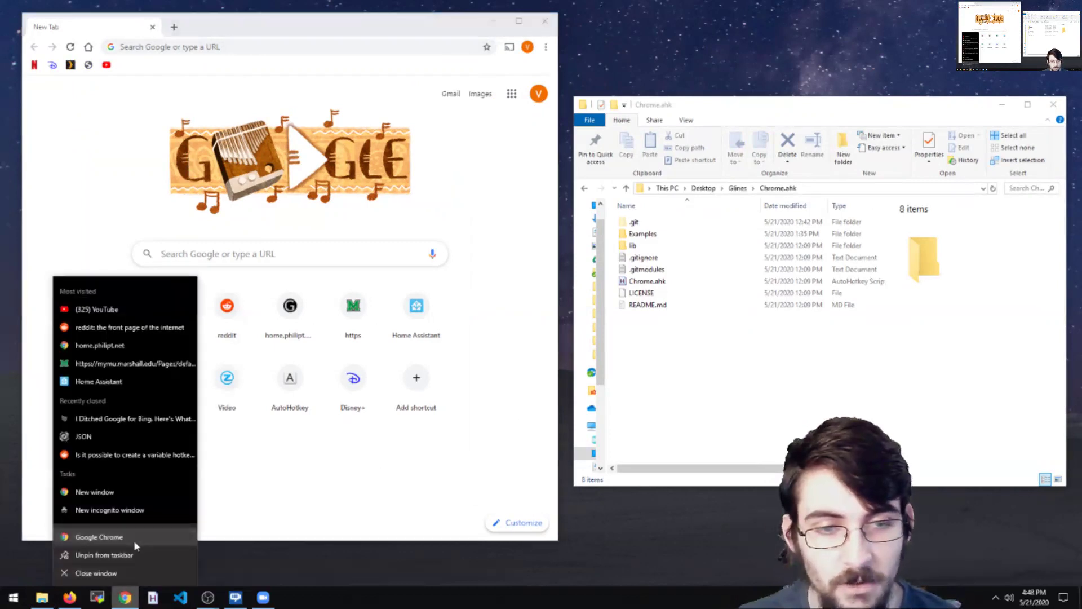
right_click(134, 540)
left_click(164, 533)
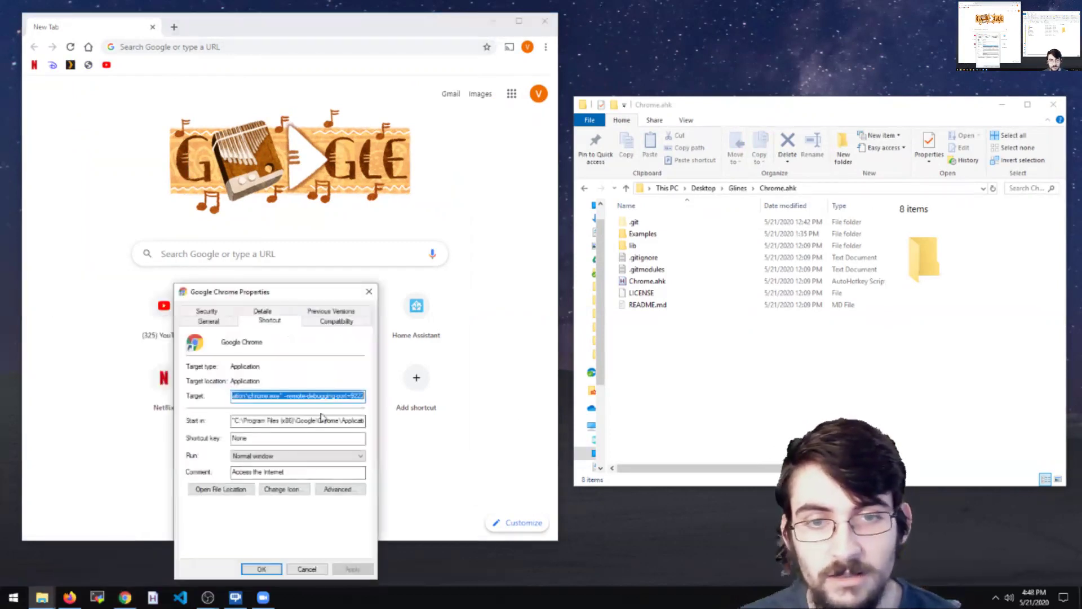
left_click(285, 396)
left_click_drag(285, 396, 380, 397)
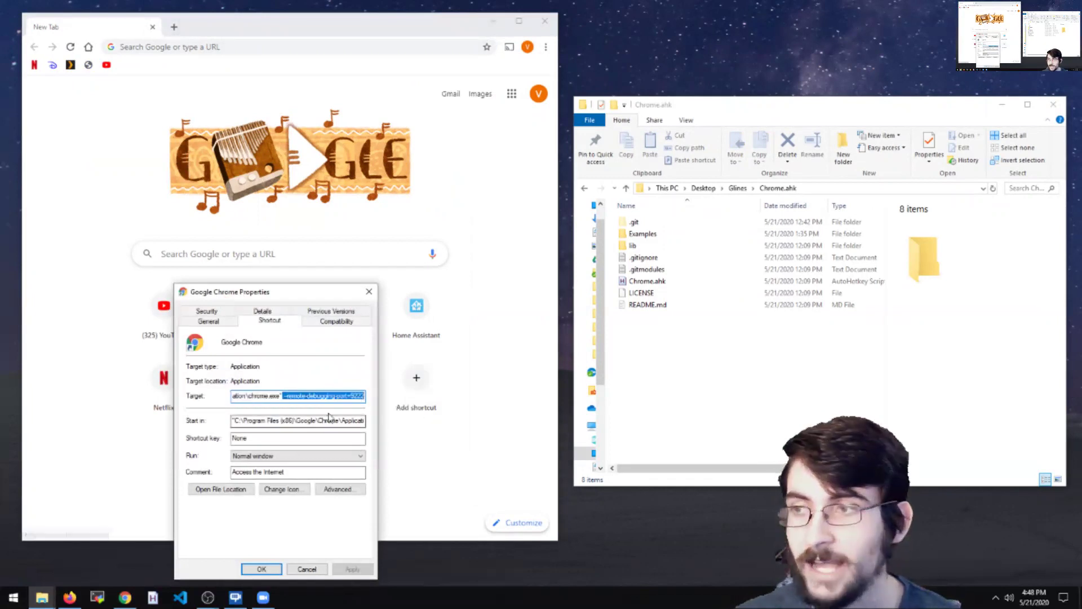
key("BackSpace")
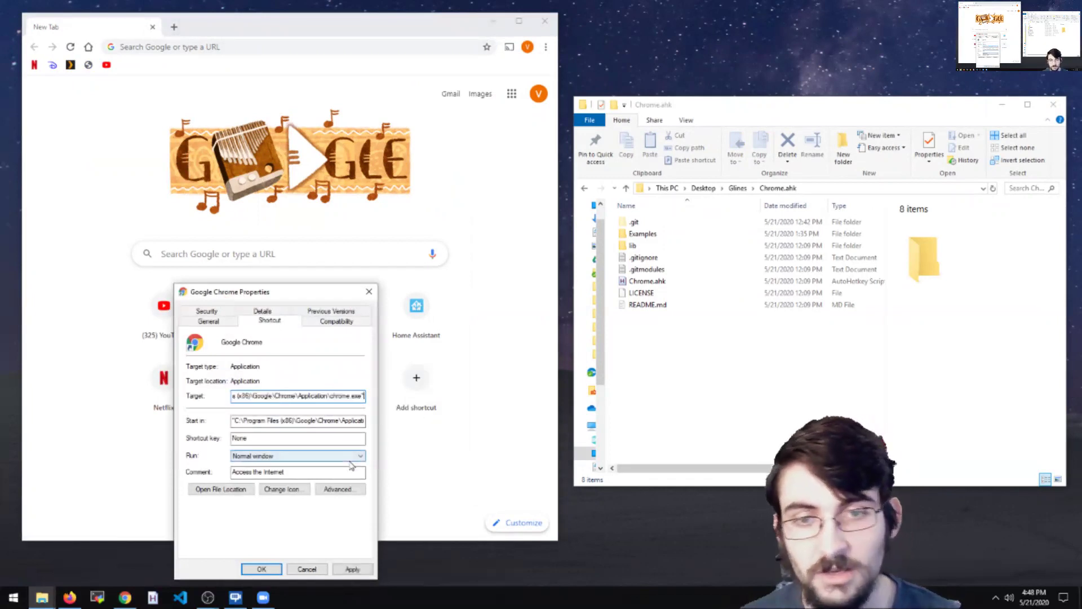
left_click(354, 569)
left_click(262, 570)
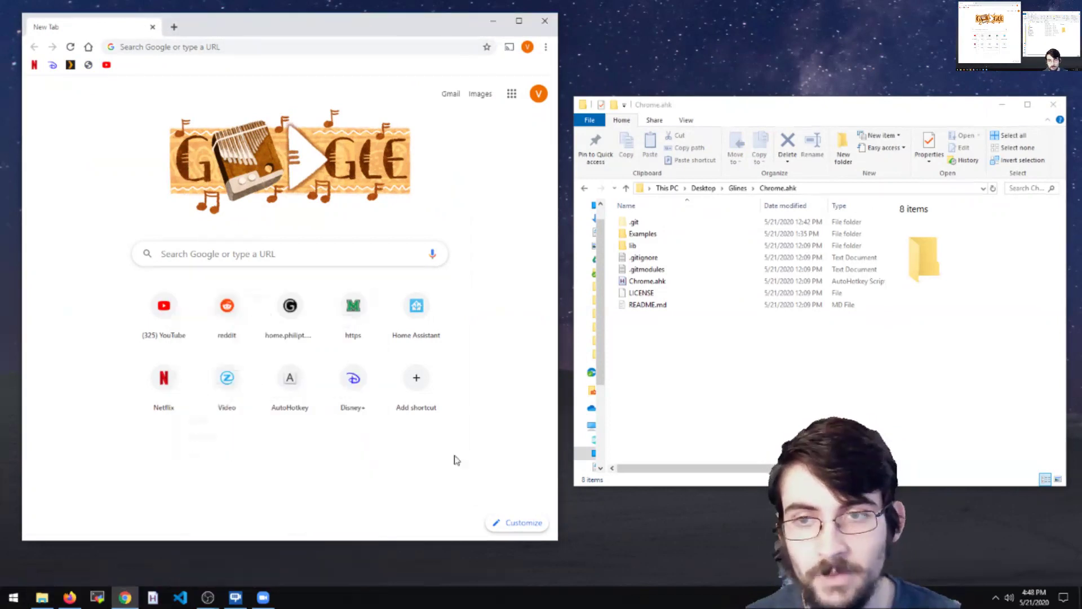
- Open a Command Prompt by searching cmd from the Start menu
left_click(717, 340)
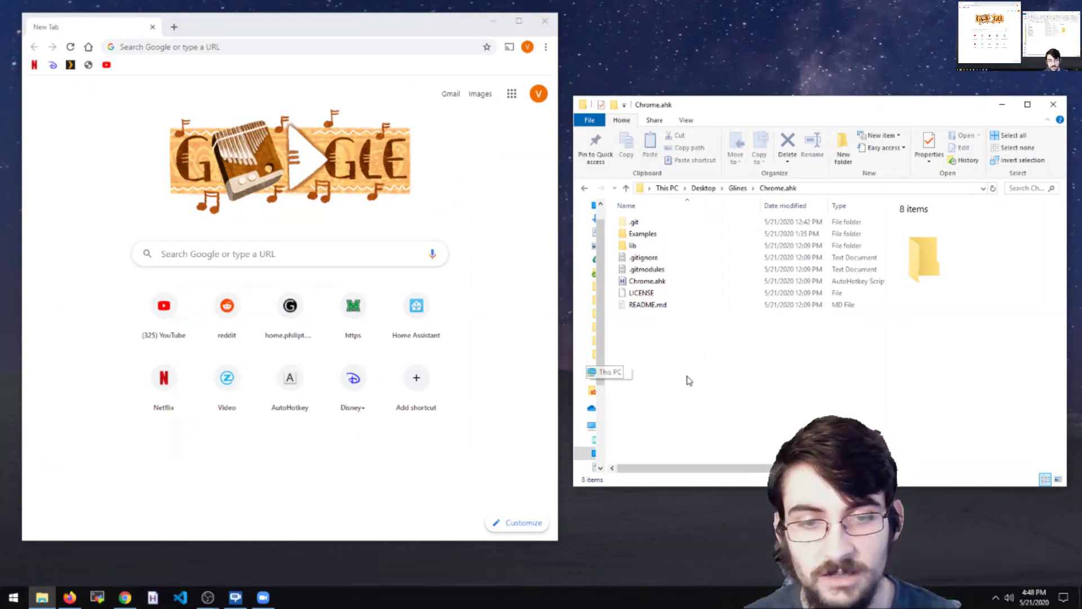
left_click(13, 597)
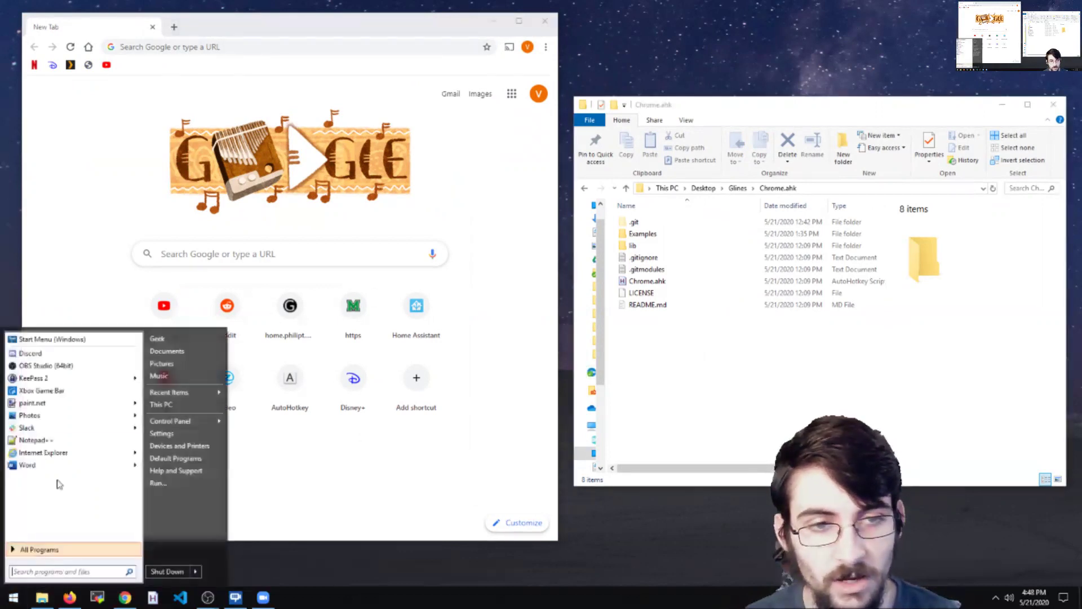
type("cmd")
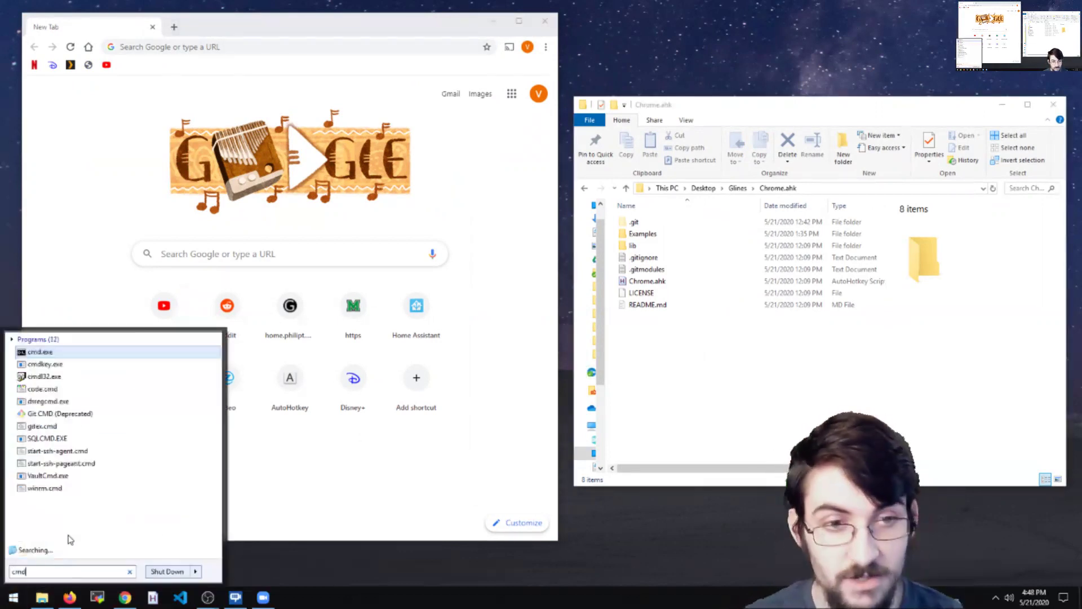
key("Return")
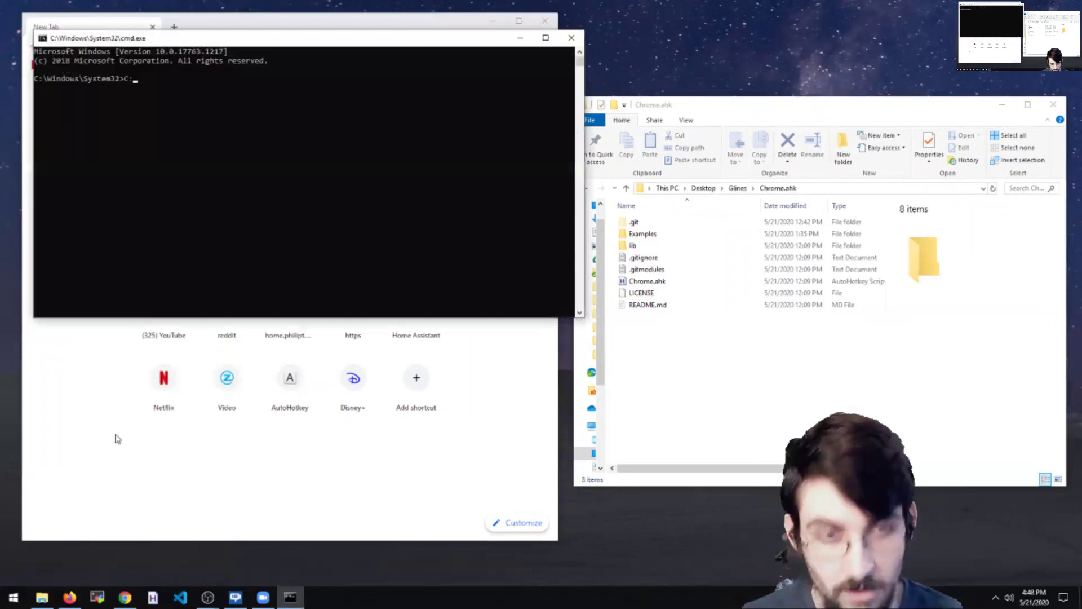
- Build the quoted Chrome path from "C:\Program Files with Tab completion, removing a wrong Drive completion
type("C:\\P")
key("Tab")
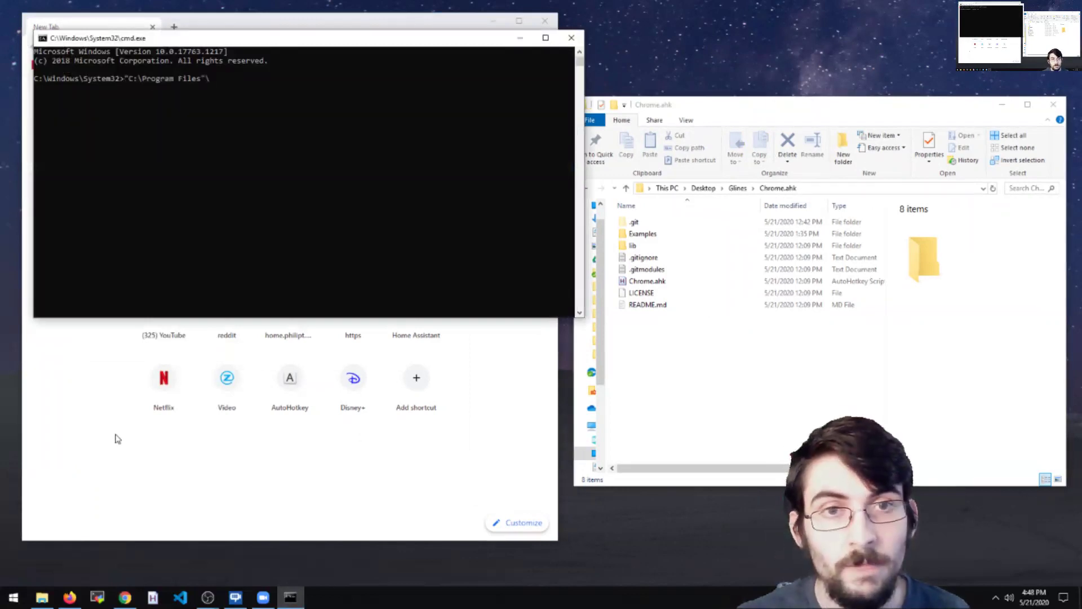
type("\\G")
key("Tab")
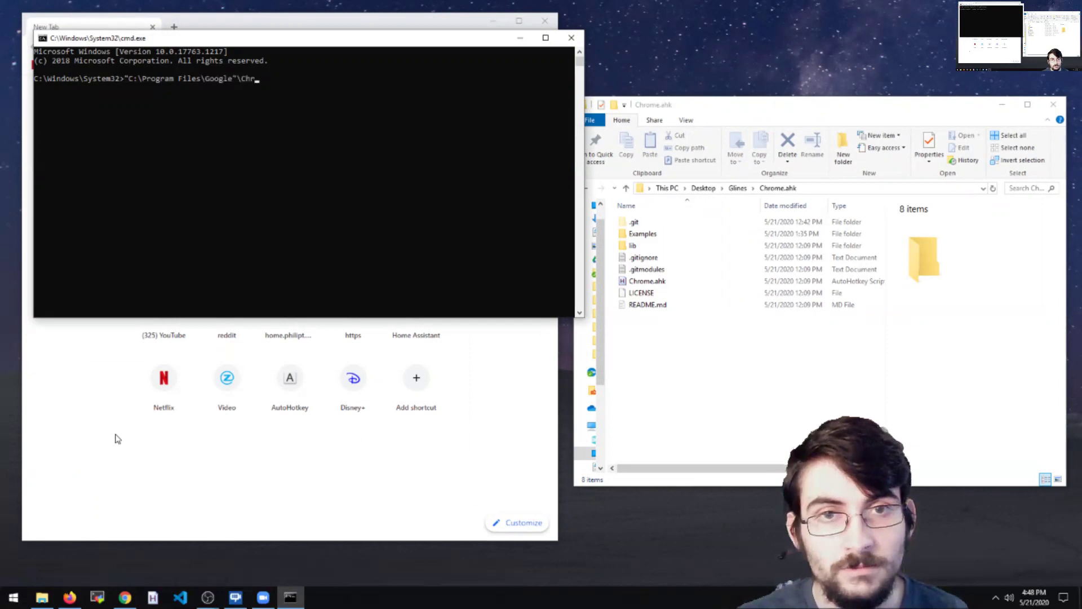
key("Tab")
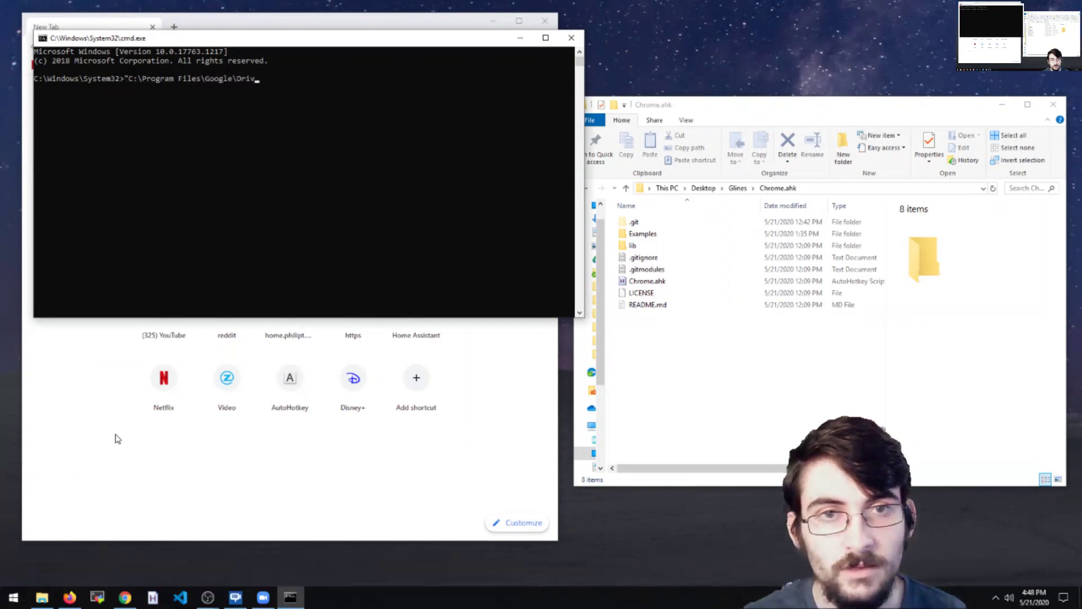
key("BackSpace")
key("BackSpace")
key("BackSpace")
key("BackSpace")
key("BackSpace")
key("BackSpace")
key("BackSpace")
key("BackSpace")
key("BackSpace")
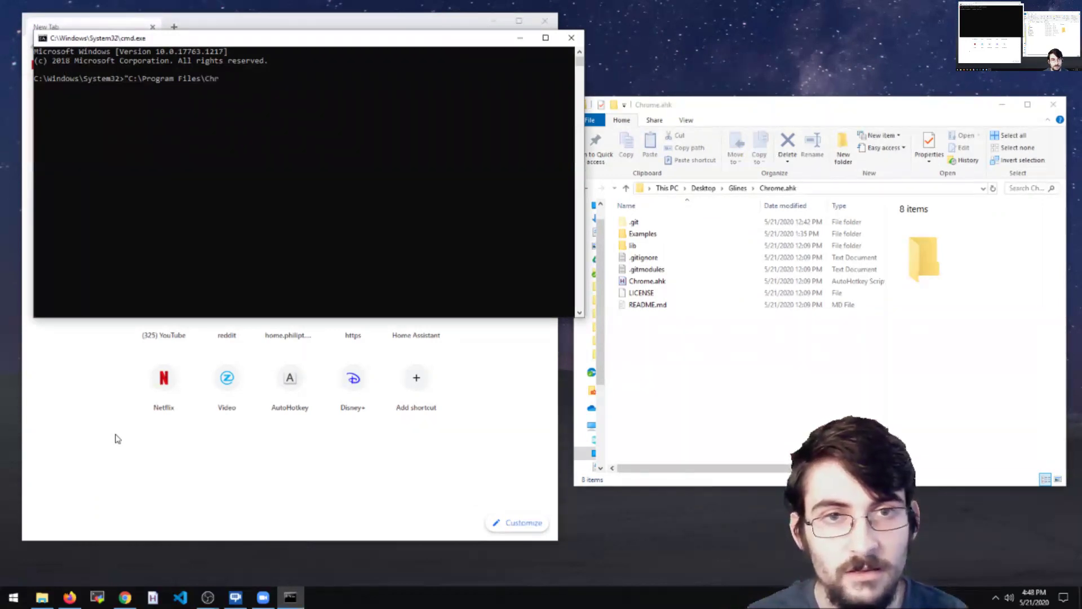
- Reopen the Chrome shortcut's Properties and copy its full Target path
right_click(125, 597)
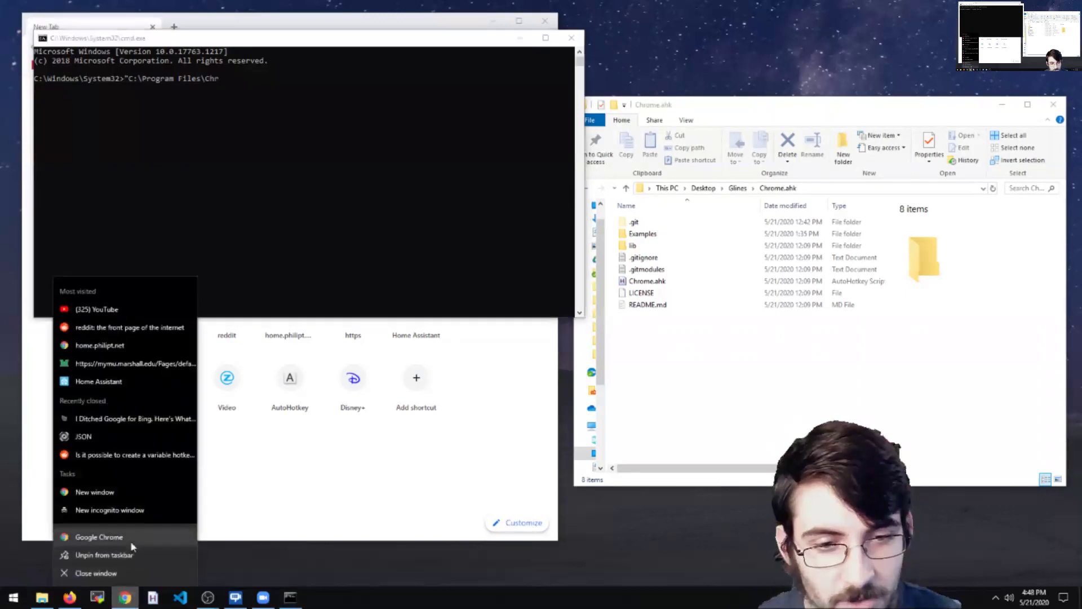
right_click(130, 538)
left_click(153, 524)
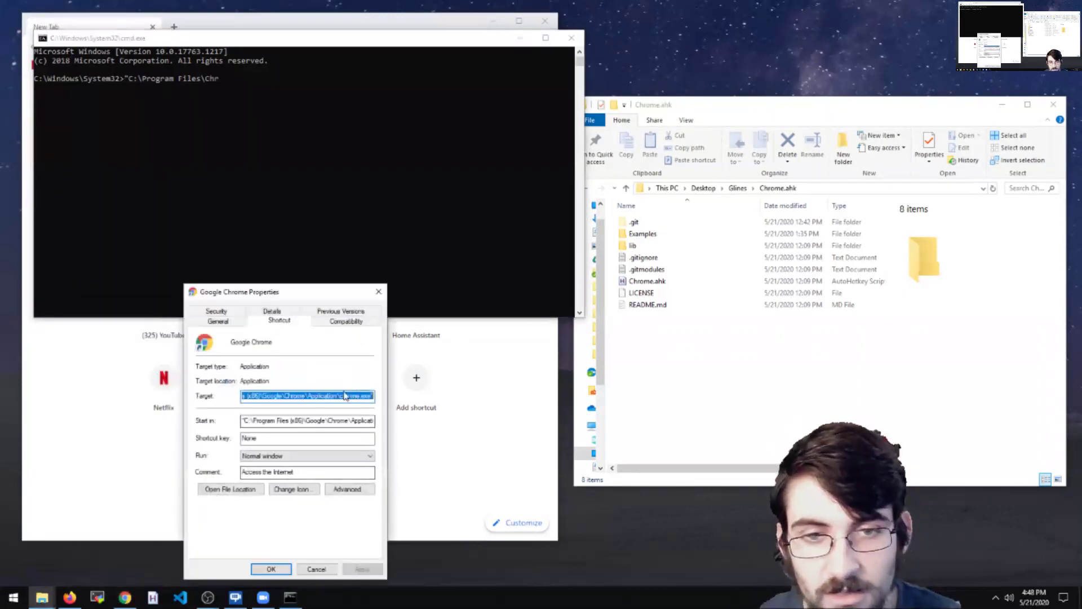
left_click(349, 395)
key("ctrl+a")
key("ctrl+c")
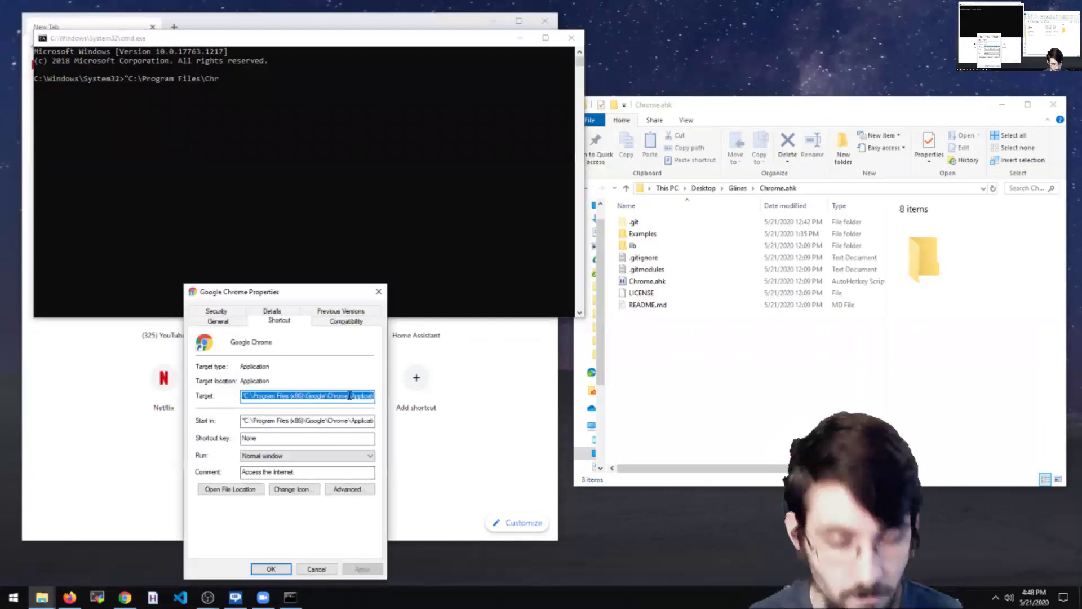
- In Command Prompt, paste the chrome.exe path and append --remote-debugging-port=9222
left_click(393, 245)
type("\"C:\\Program Files\\Ch")
key("BackSpace")
key("BackSpace")
key("BackSpace")
key("BackSpace")
key("BackSpace")
key("BackSpace")
key("BackSpace")
key("BackSpace")
key("BackSpace")
key("BackSpace")
key("BackSpace")
key("BackSpace")
key("BackSpace")
key("BackSpace")
key("BackSpace")
key("BackSpace")
key("BackSpace")
key("BackSpace")
key("BackSpace")
key("BackSpace")
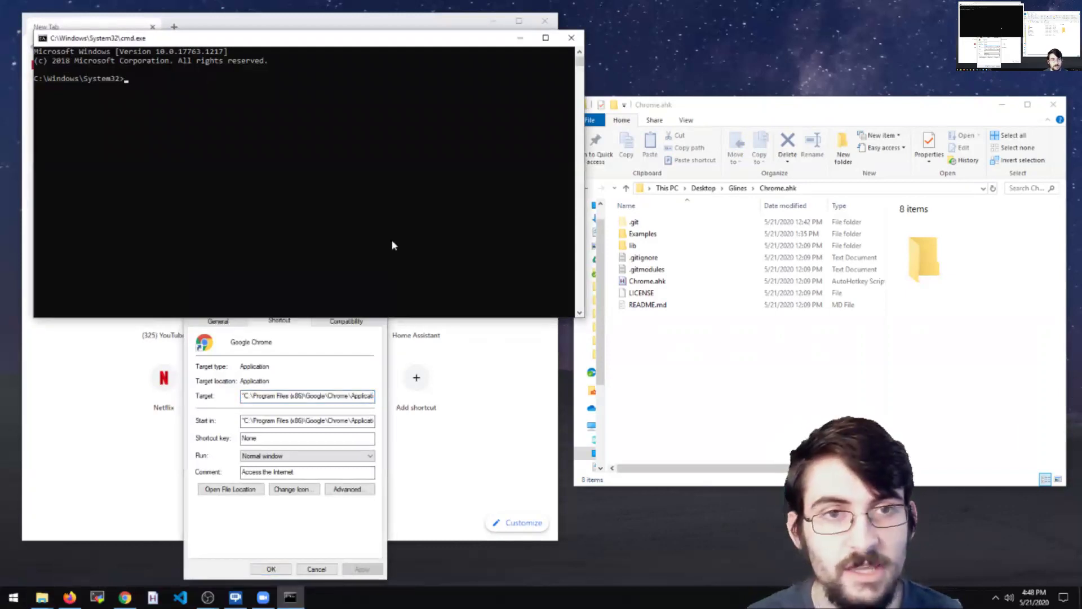
key("ctrl+v")
type("--re")
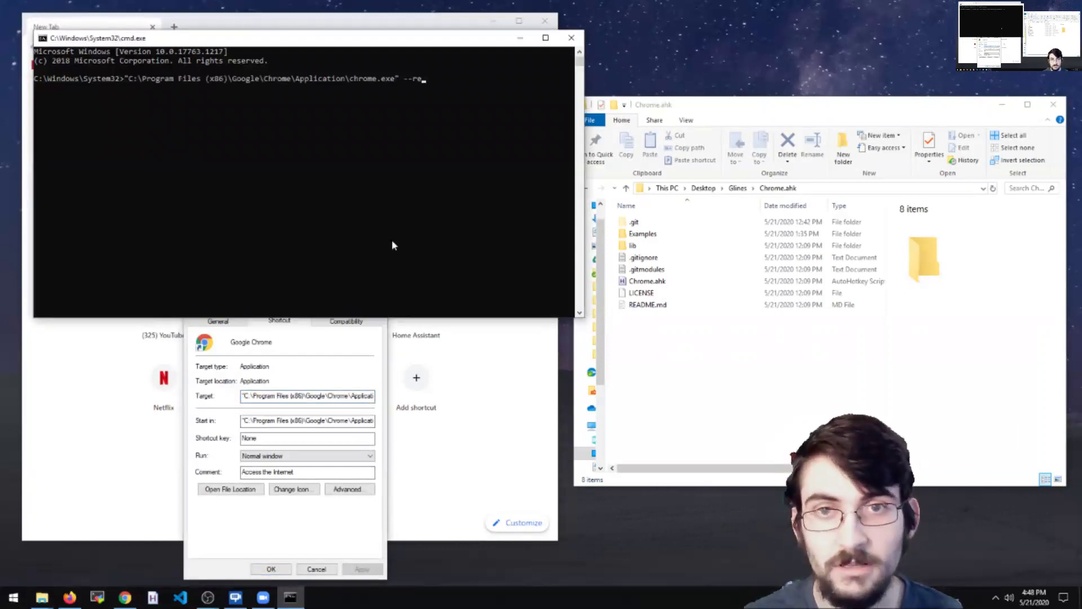
type("mote-debugging-p")
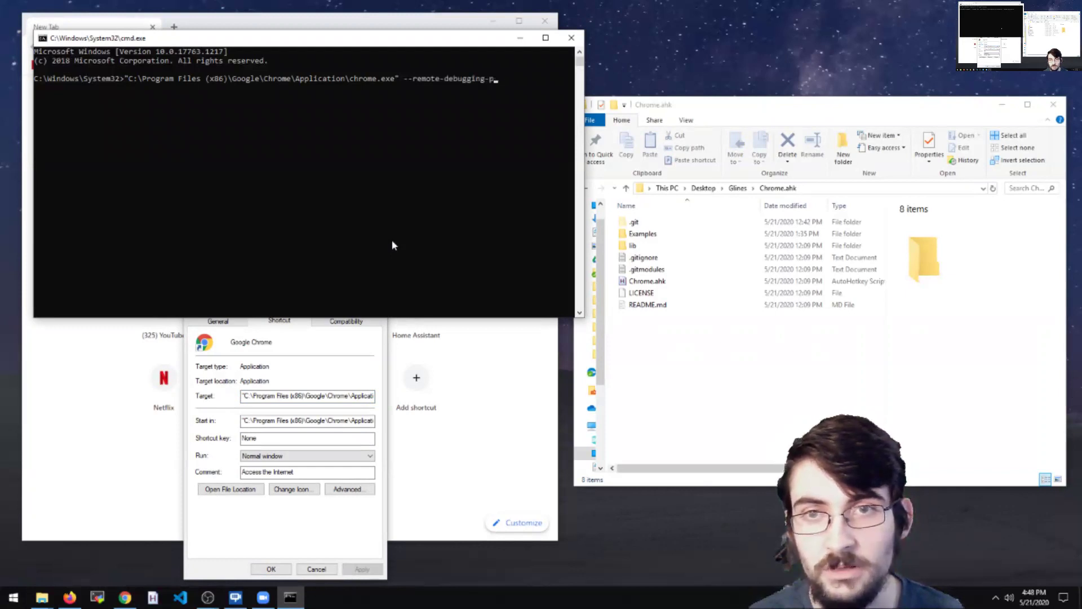
type("ort=92")
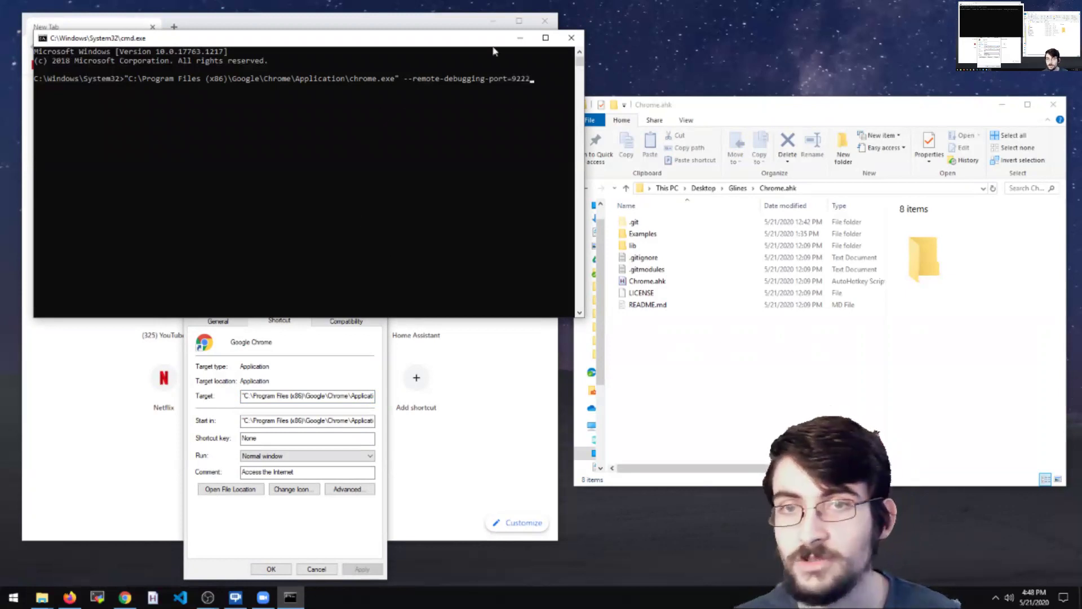
type("22")
left_click_drag(457, 40, 679, 234)
- Run the command to open a remote-debugging Chrome window and rearrange the Chrome and console windows
key("Return")
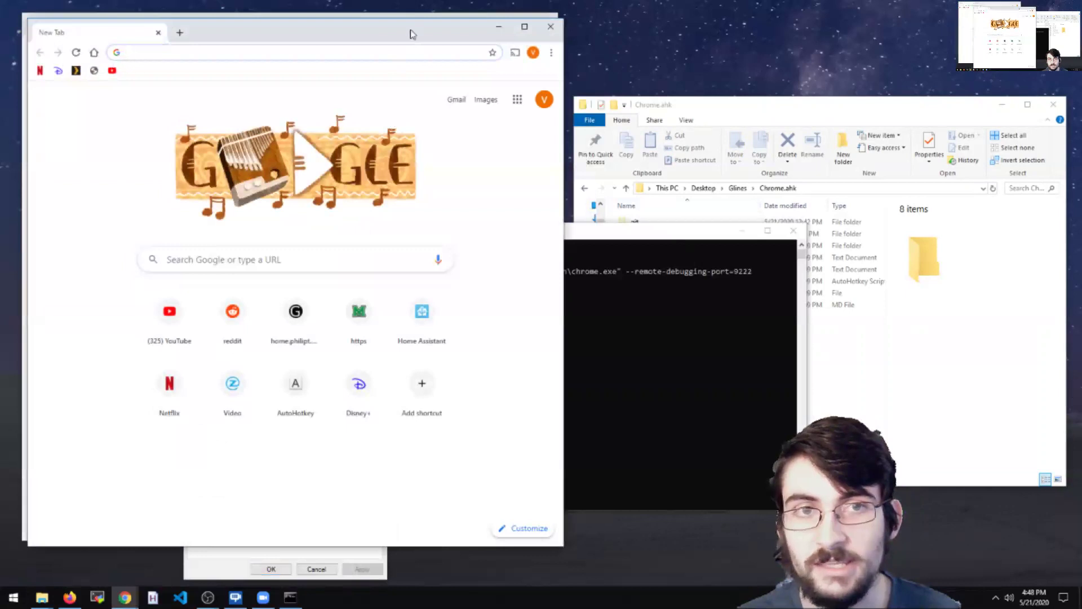
left_click_drag(412, 33, 501, 35)
left_click(702, 296)
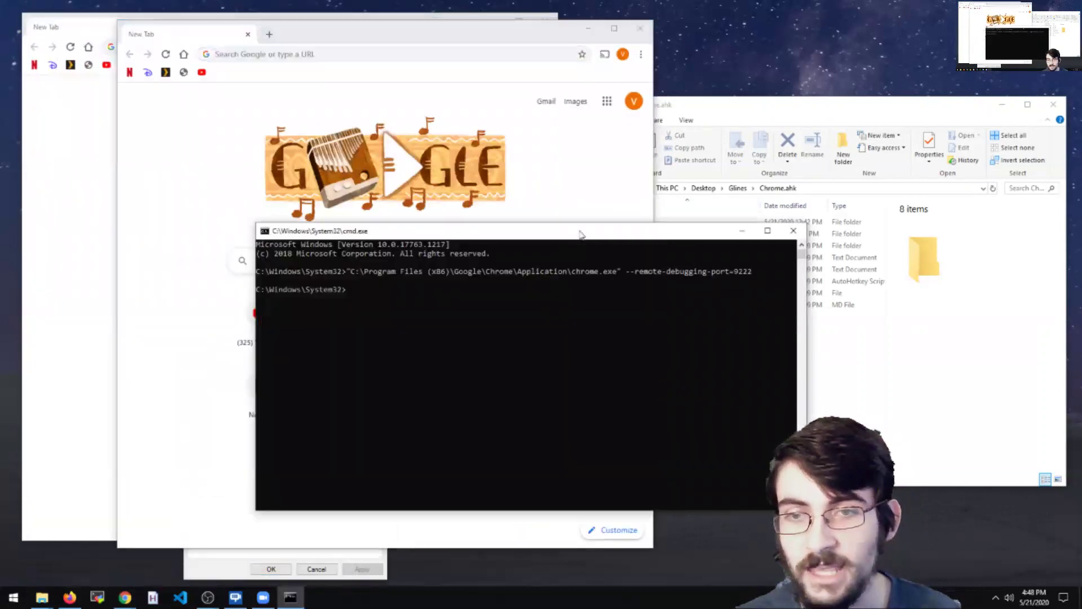
left_click_drag(580, 234, 712, 215)
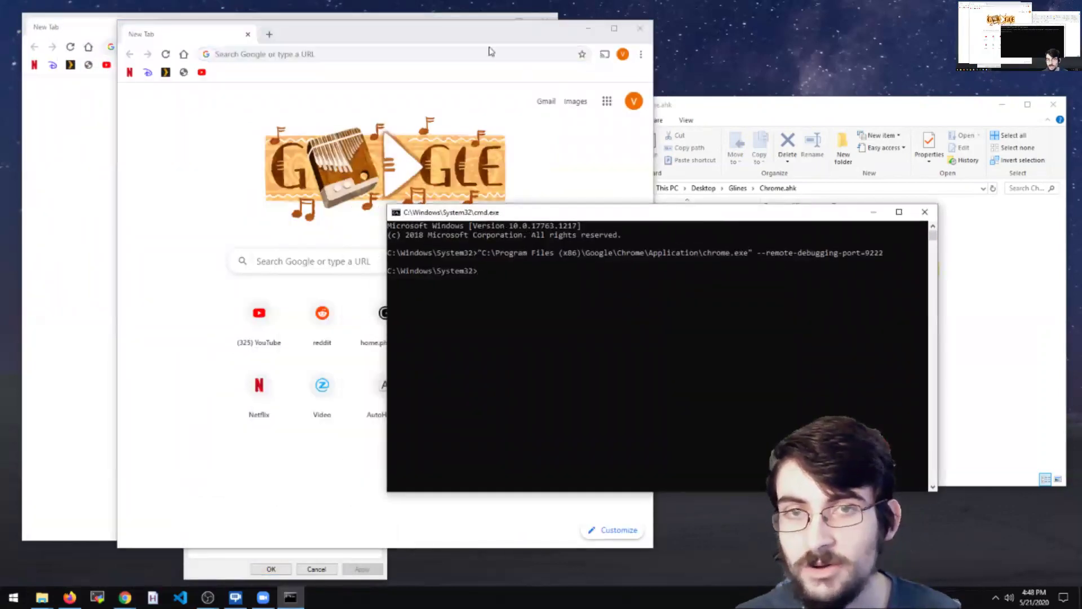
left_click_drag(488, 43, 456, 62)
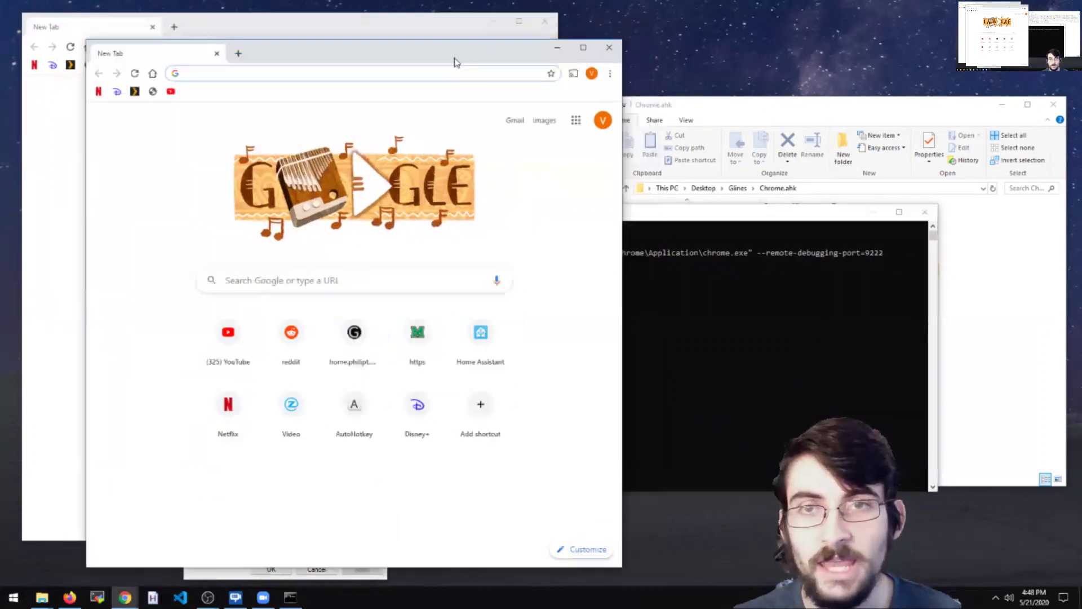
left_click(471, 24)
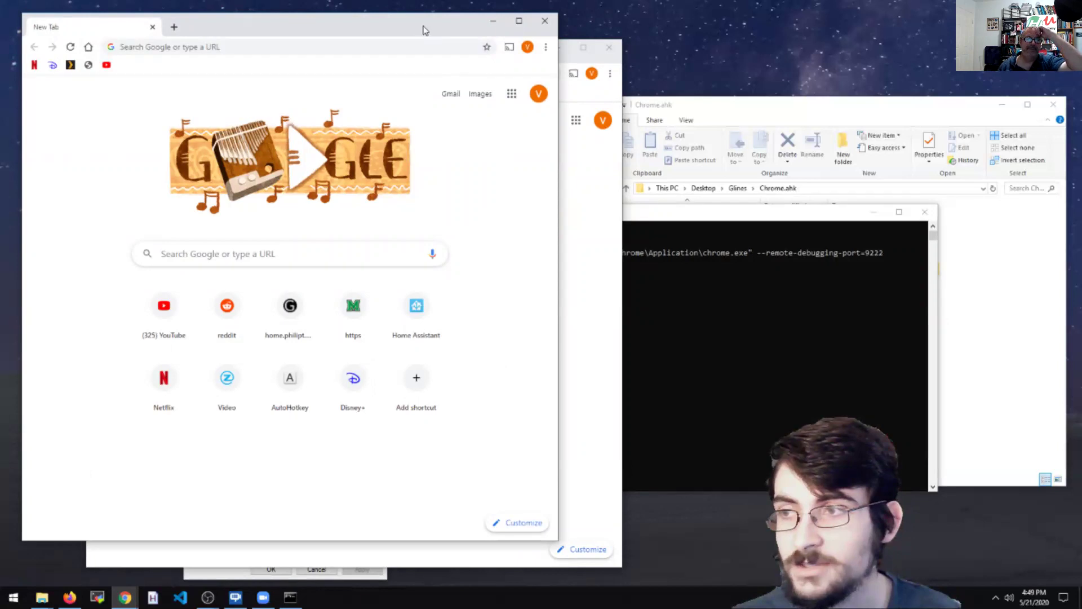
left_click_drag(425, 30, 419, 24)
left_click(569, 194)
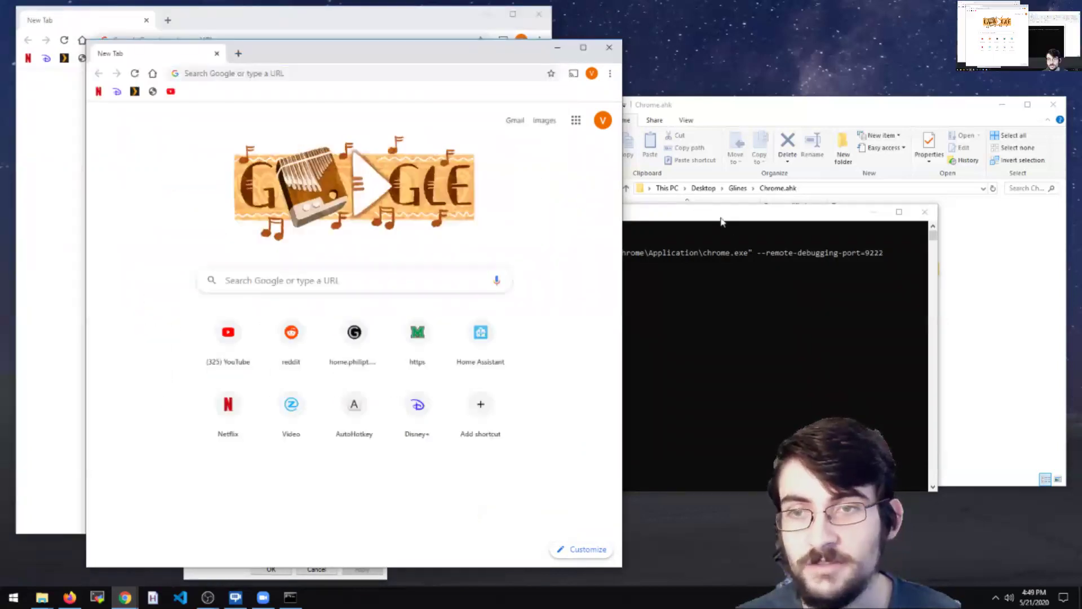
left_click_drag(719, 218, 796, 208)
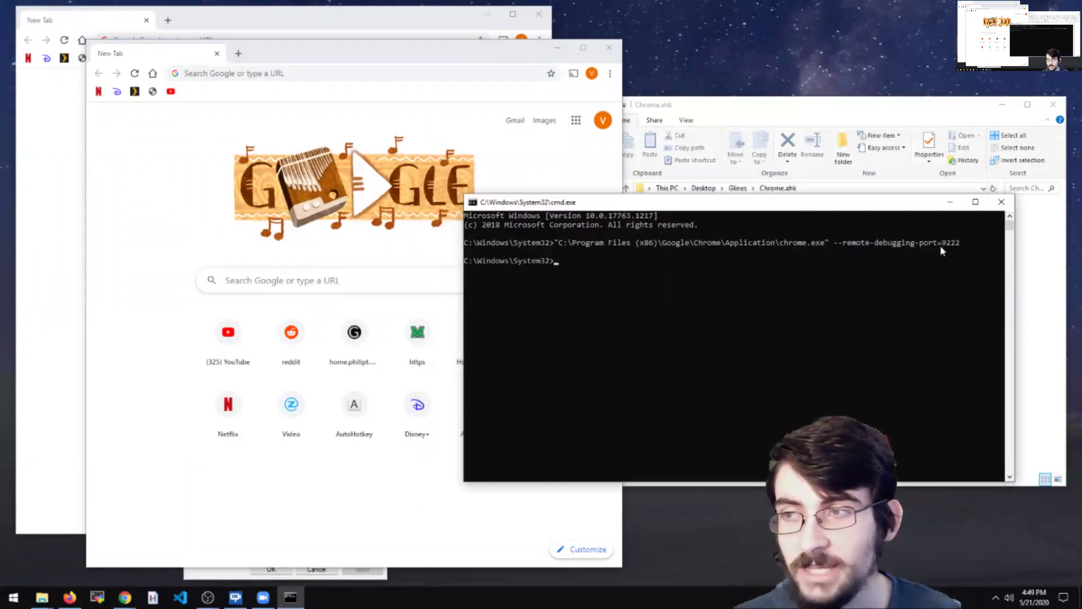
left_click_drag(460, 46, 435, 44)
- Drag the new window's tab into the other Chrome window, leaving one window with two tabs
left_click(405, 26)
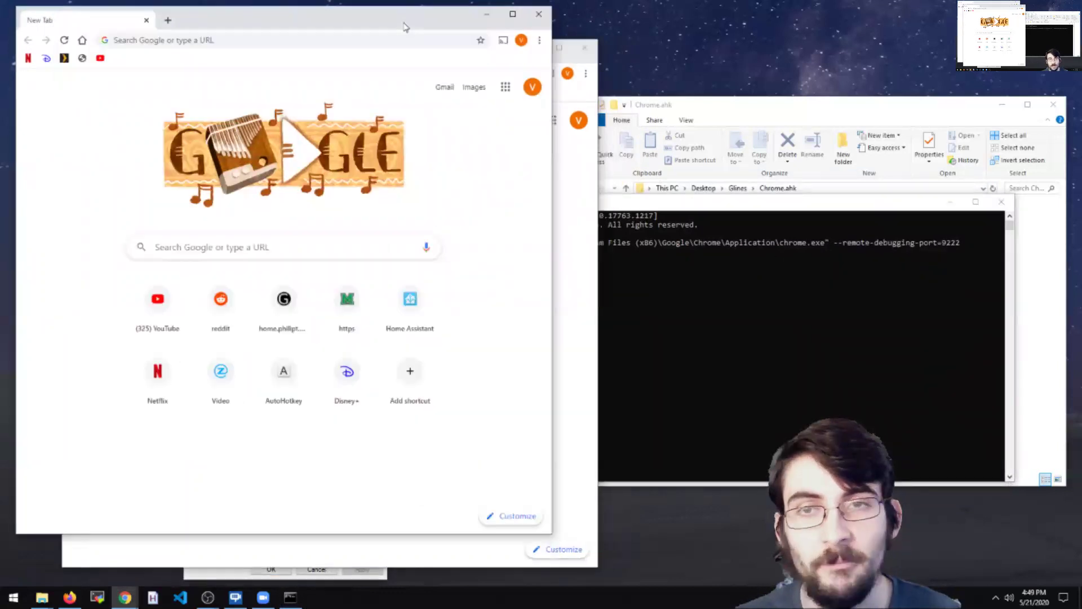
left_click(578, 177)
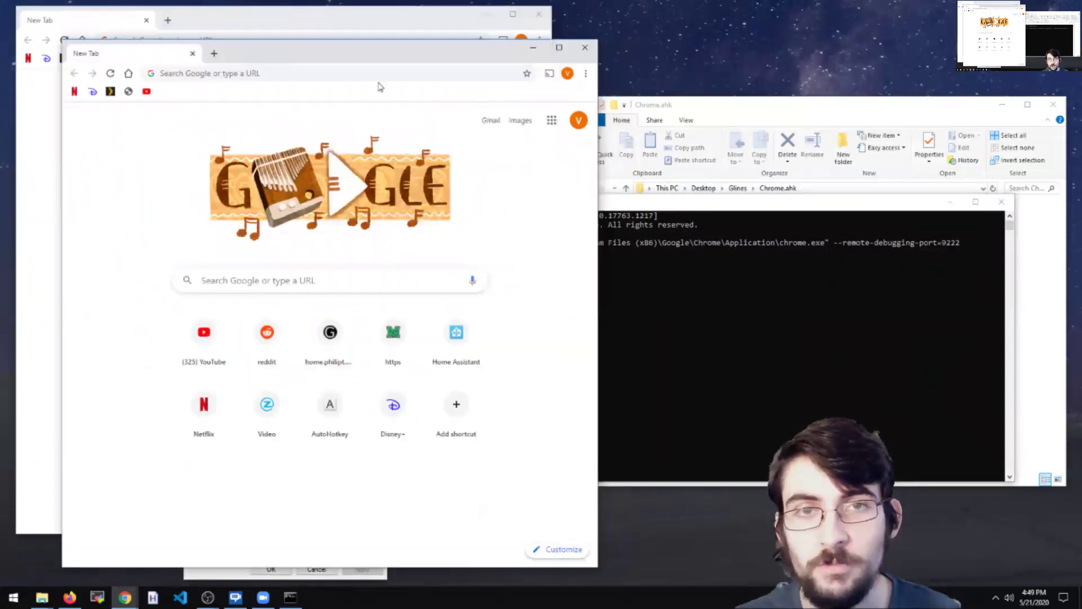
left_click(242, 26)
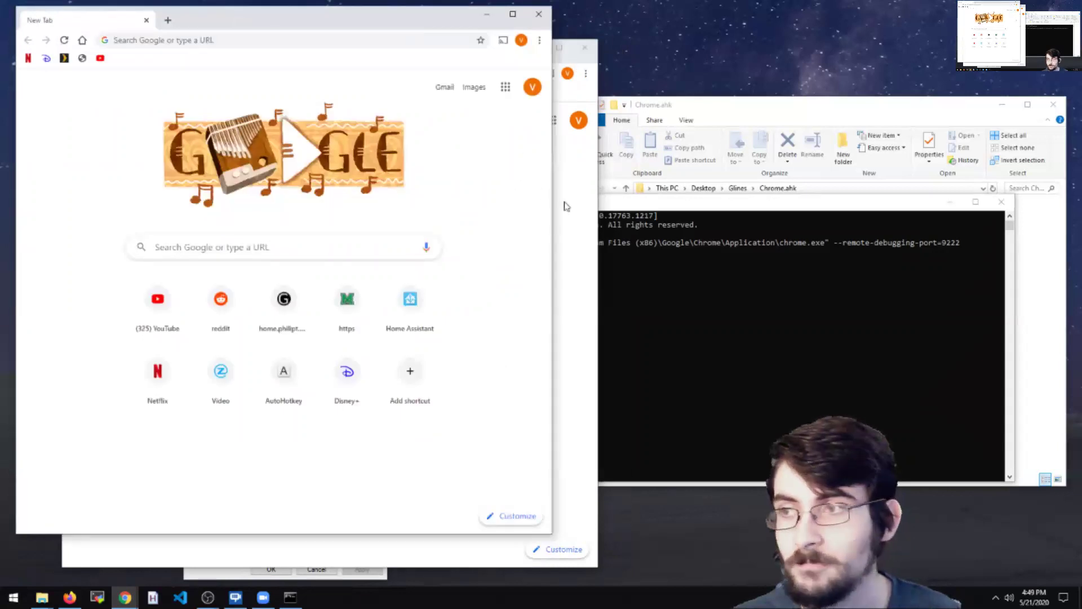
left_click(590, 206)
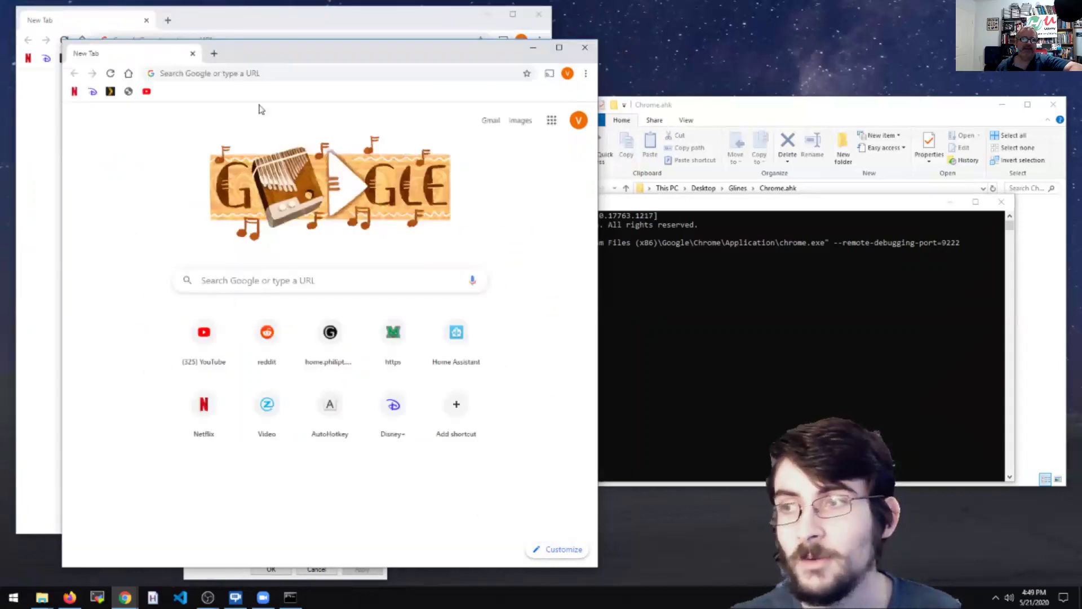
left_click_drag(178, 54, 229, 39)
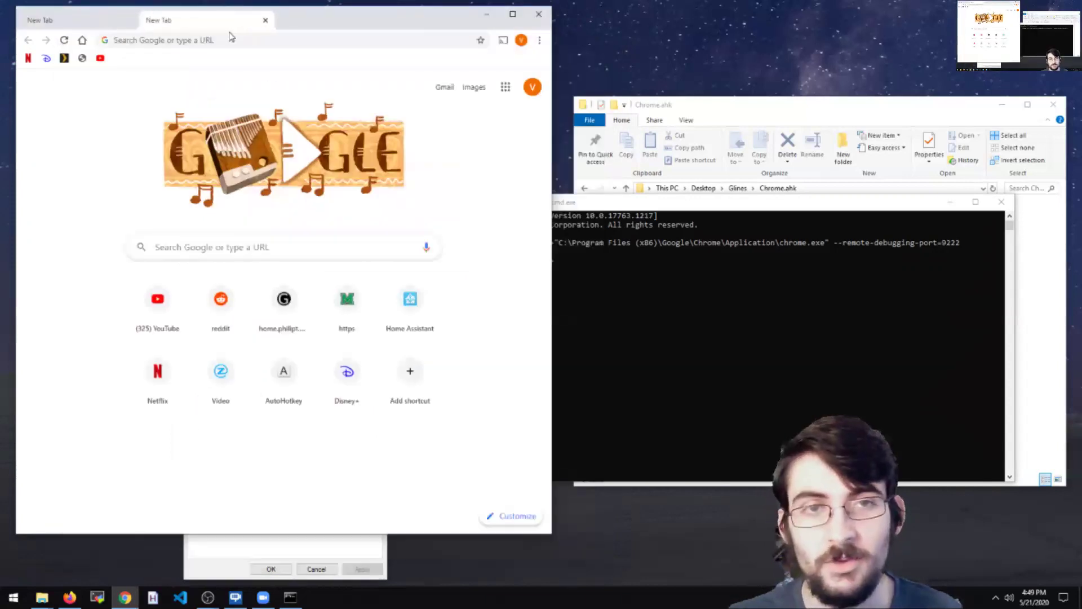
left_click(603, 211)
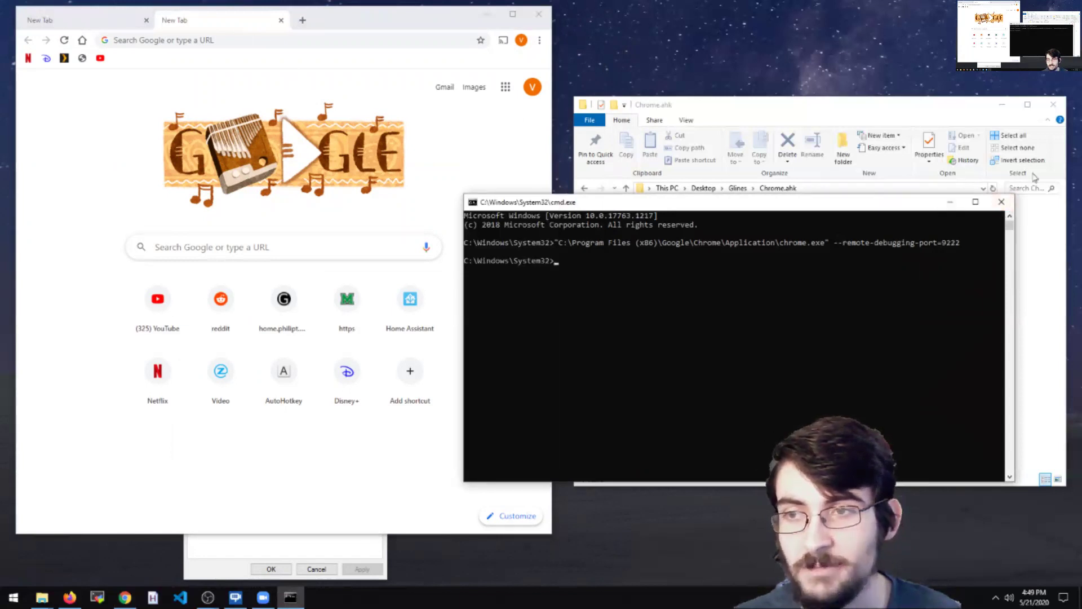
left_click_drag(882, 210, 884, 273)
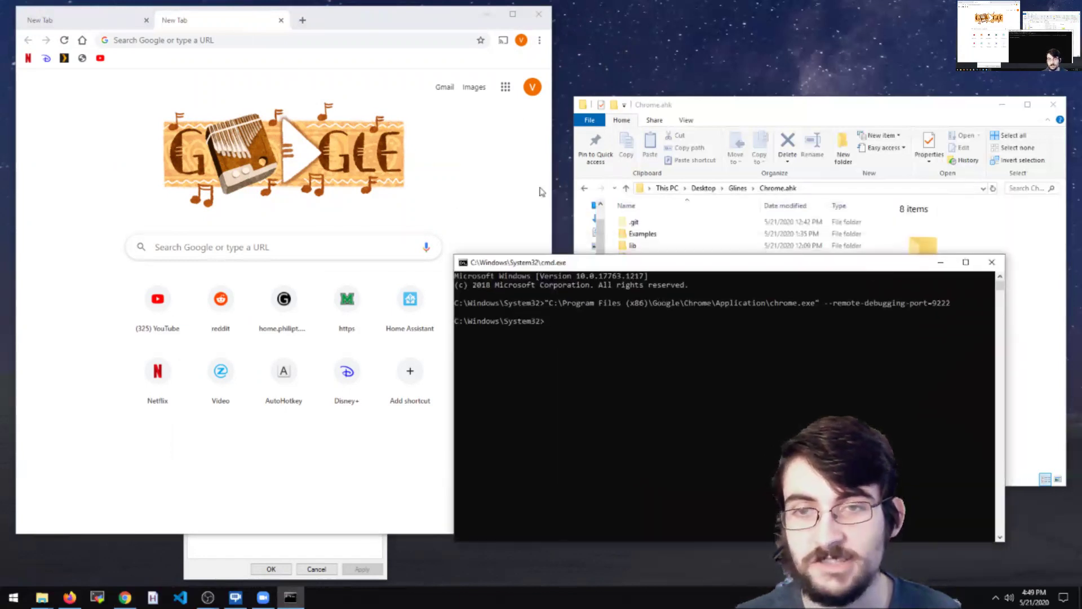
left_click(542, 191)
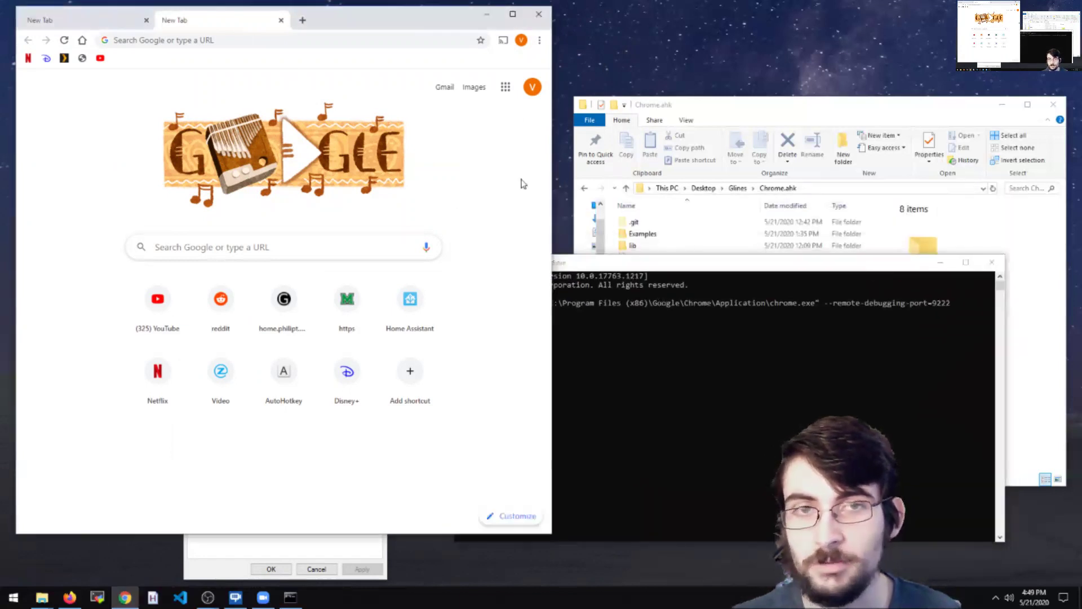
- Close Chrome and rerun the chrome.exe --remote-debugging-port=9222 command from the console history
left_click(538, 17)
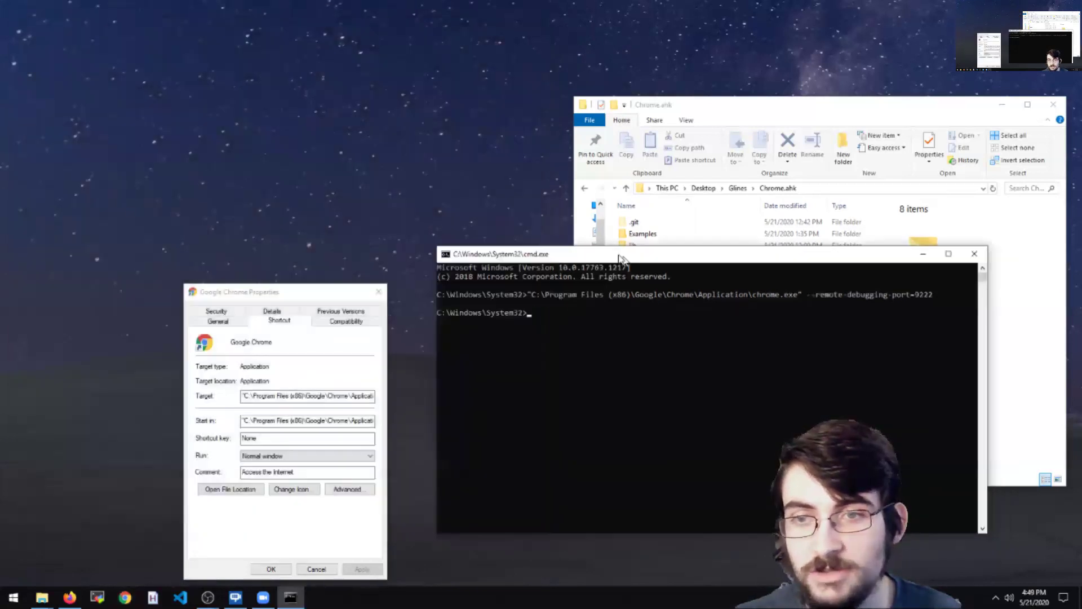
left_click(686, 332)
key("Escape")
key("Up")
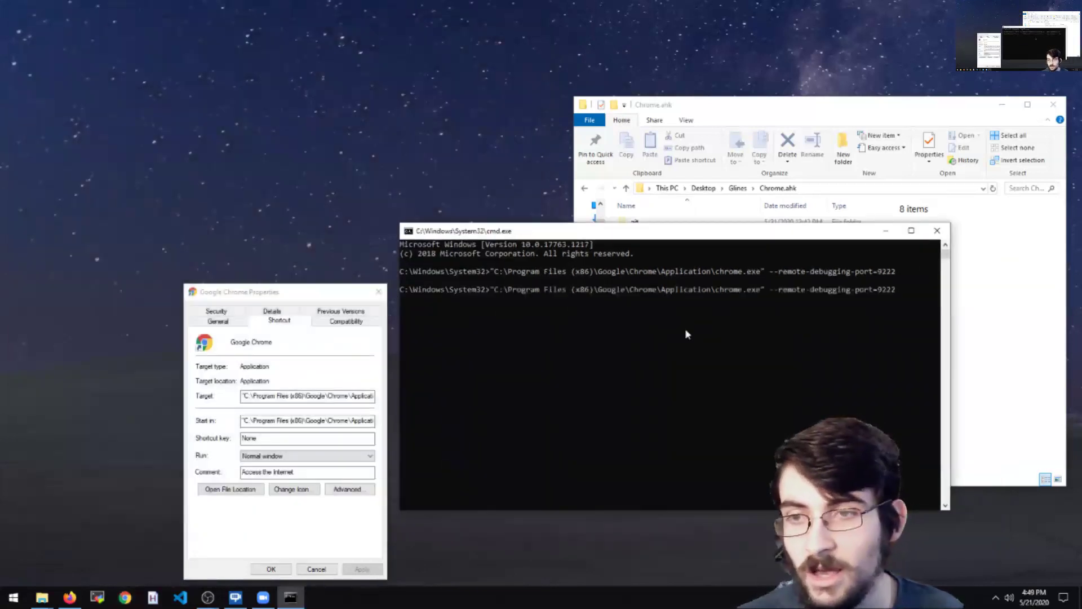
key("Return")
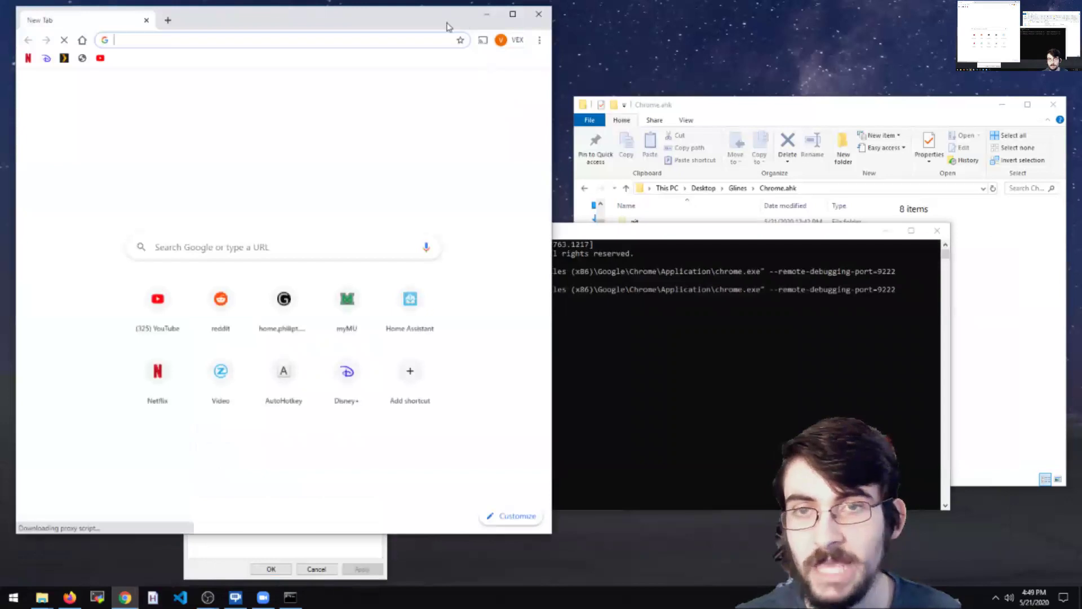
- Cancel the shortcut Properties dialog and reposition the console and Explorer windows
left_click(239, 553)
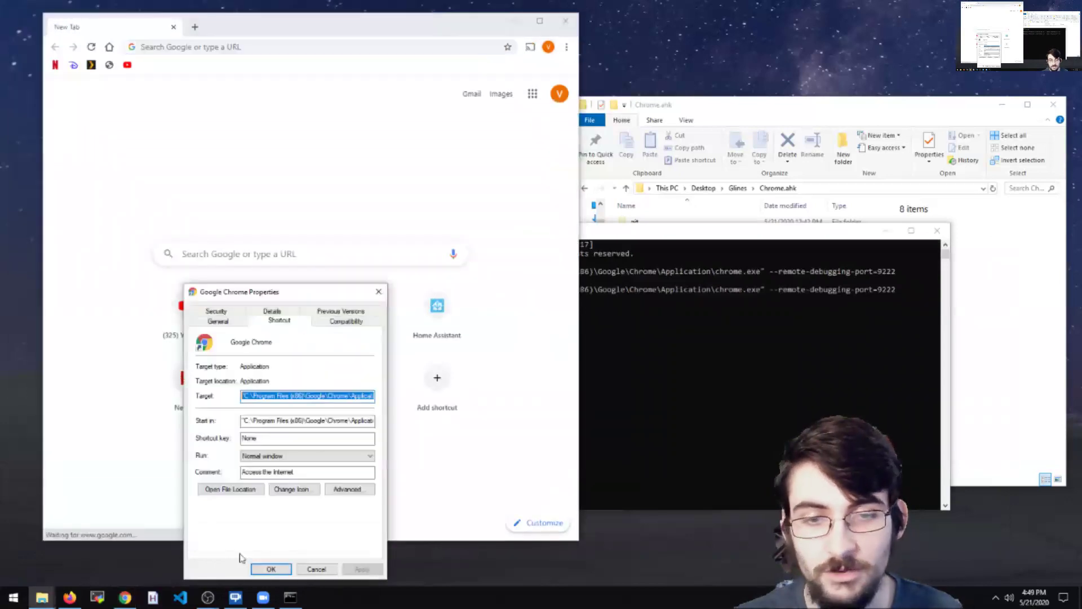
left_click(314, 569)
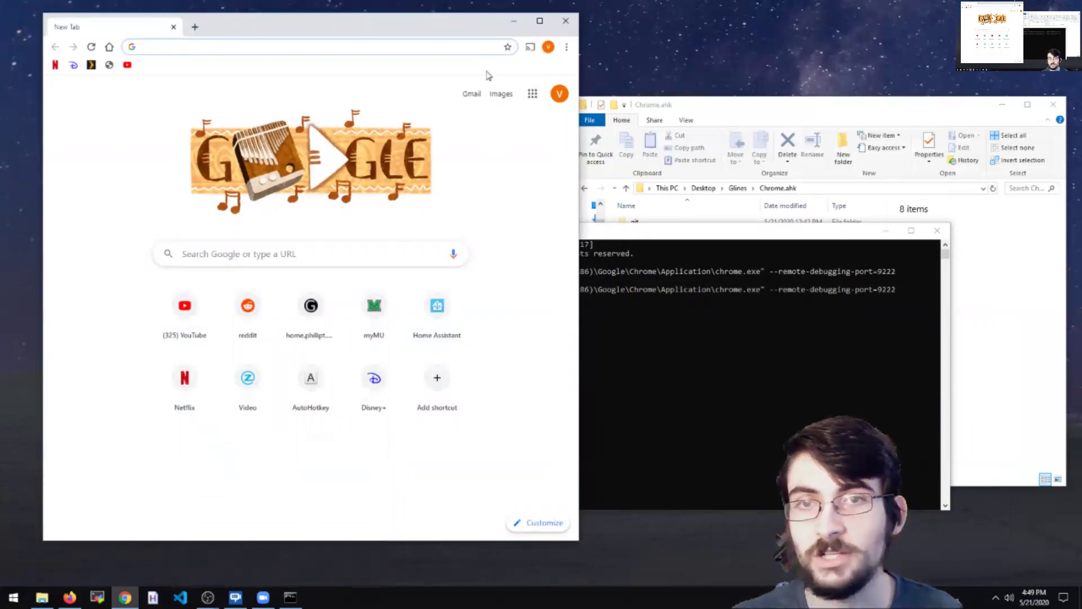
left_click(739, 271)
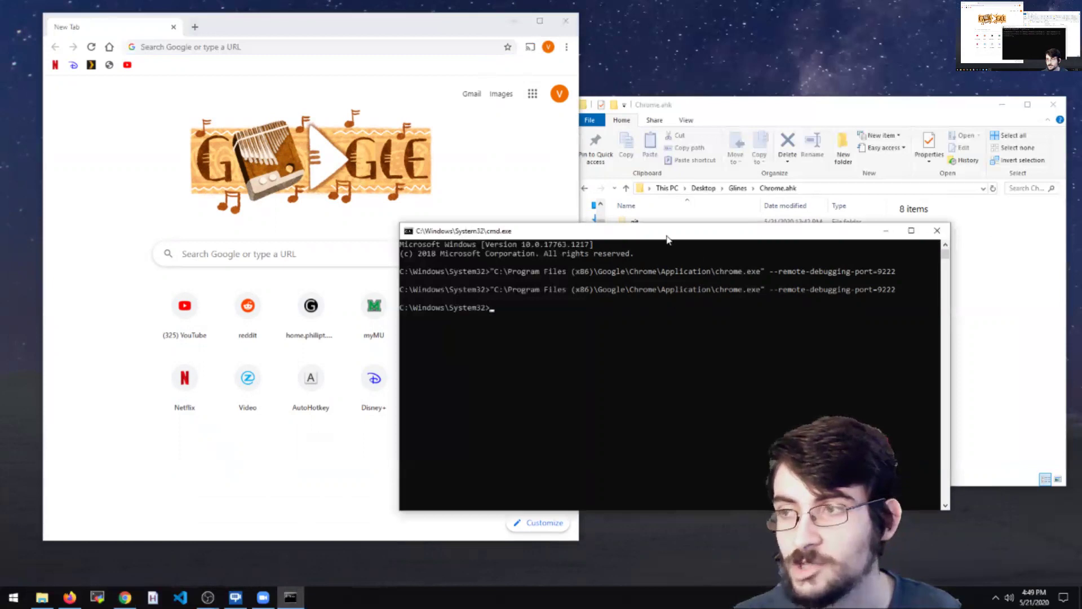
left_click_drag(667, 239, 757, 291)
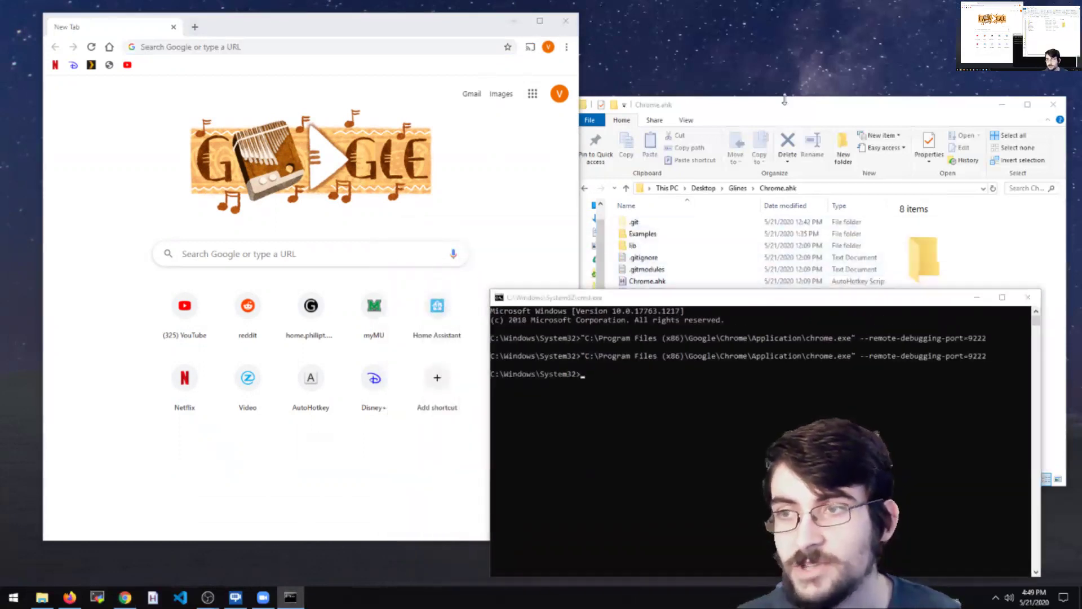
left_click_drag(784, 99, 799, 33)
- Look inside the Examples folder and return to the Chrome.ahk folder
left_click_drag(424, 33, 406, 34)
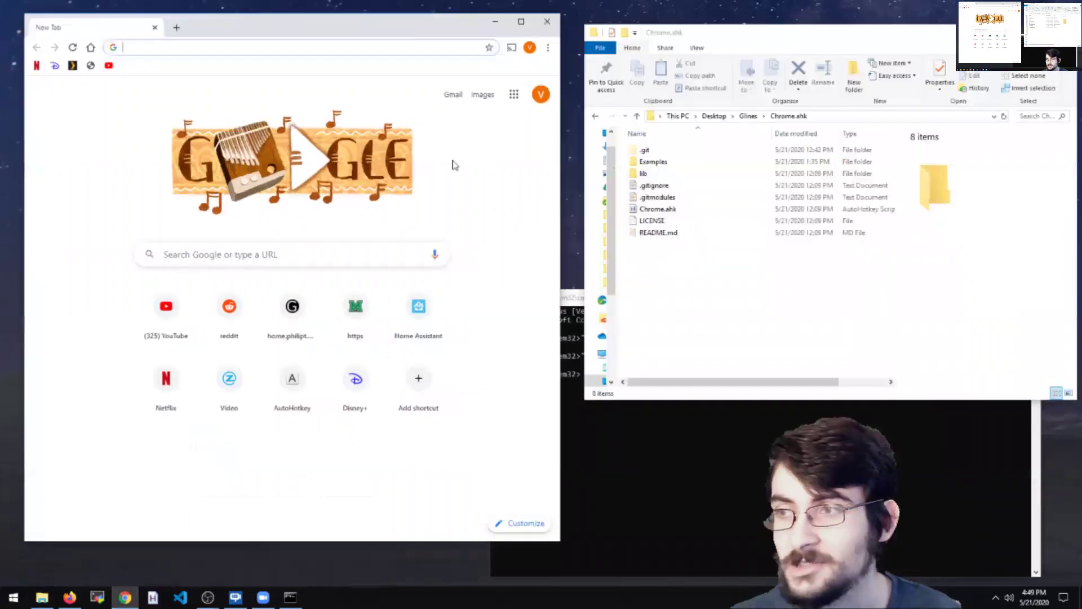
left_click(575, 308)
left_click(625, 292)
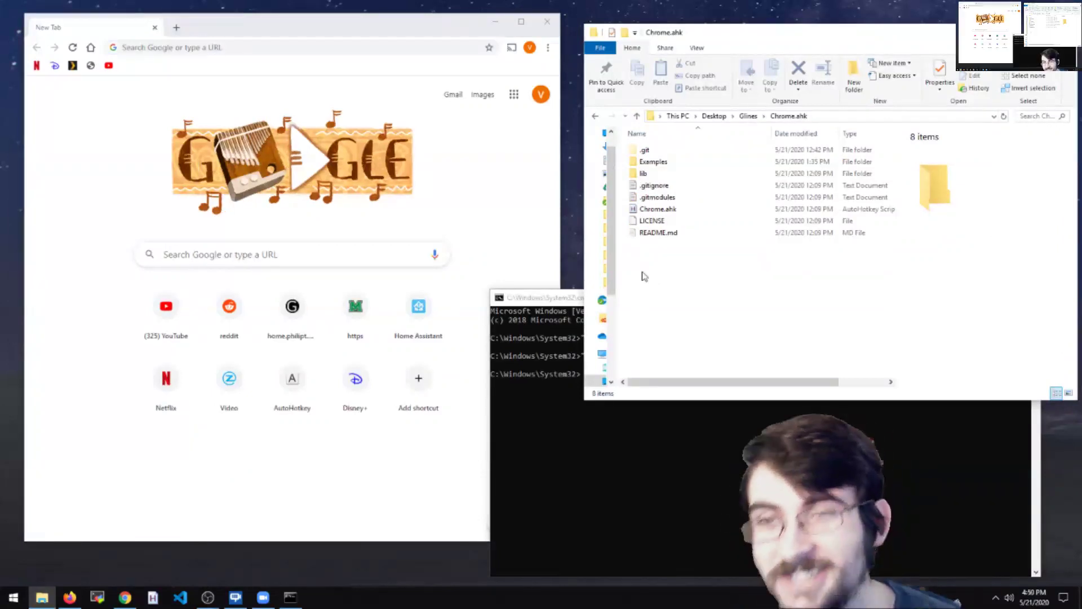
double_click(653, 162)
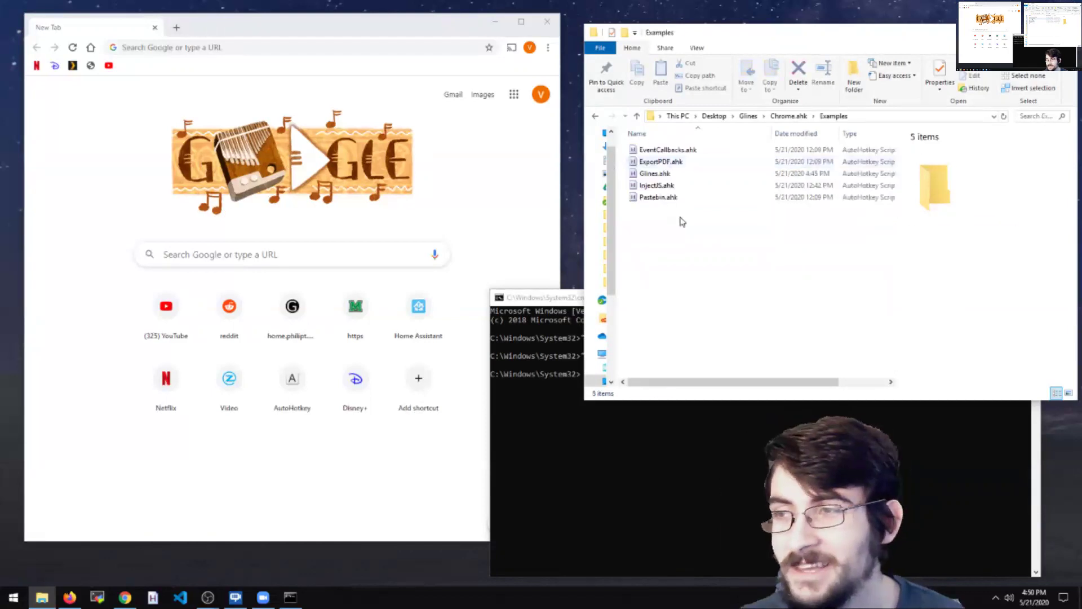
left_click(793, 116)
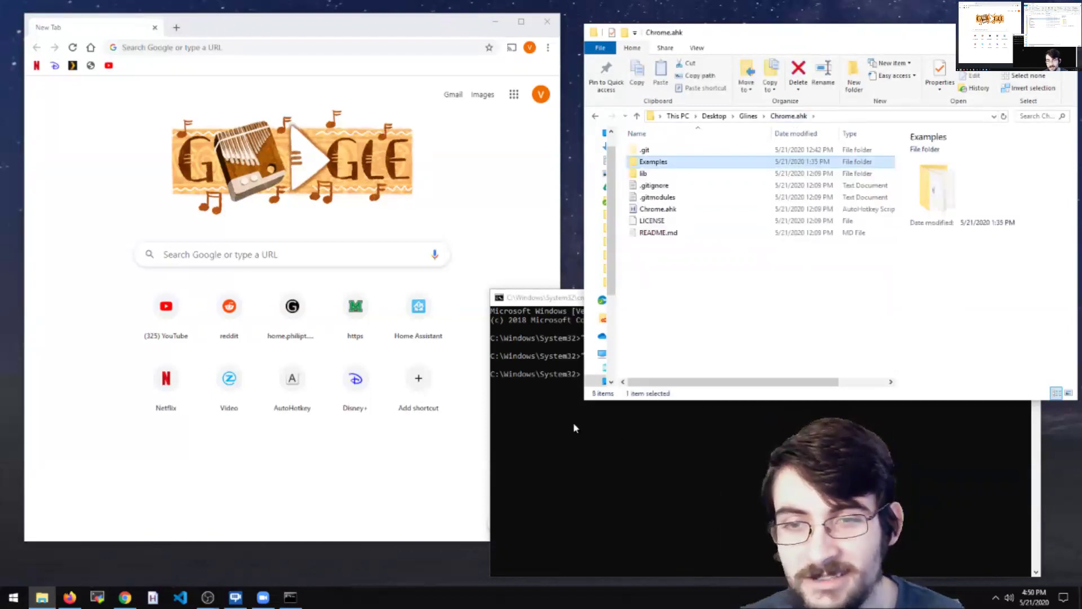
left_click(586, 431)
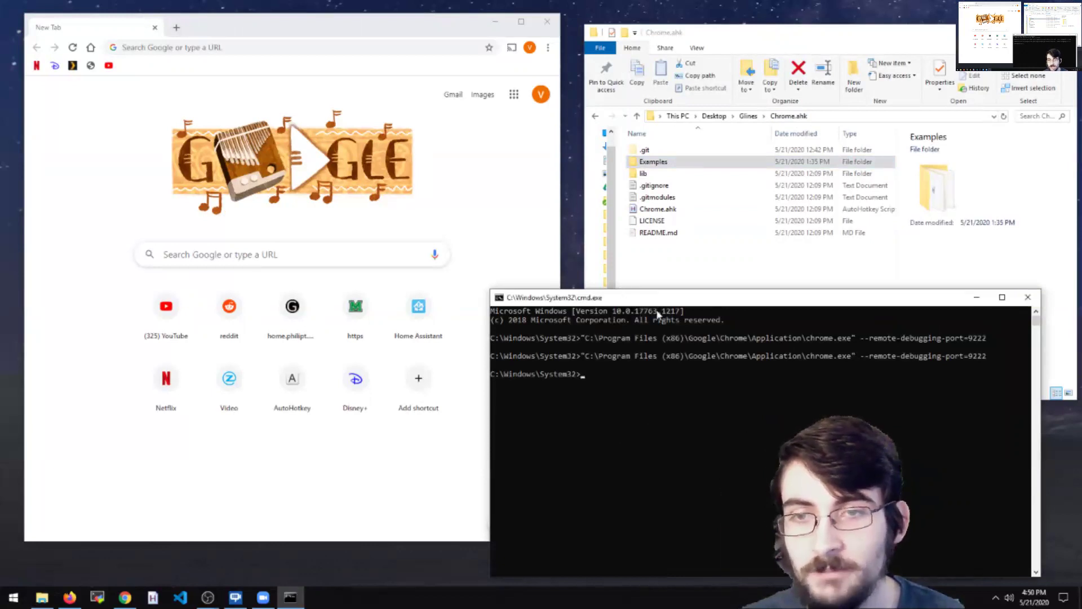
left_click_drag(657, 314, 610, 292)
key("alt+Tab")
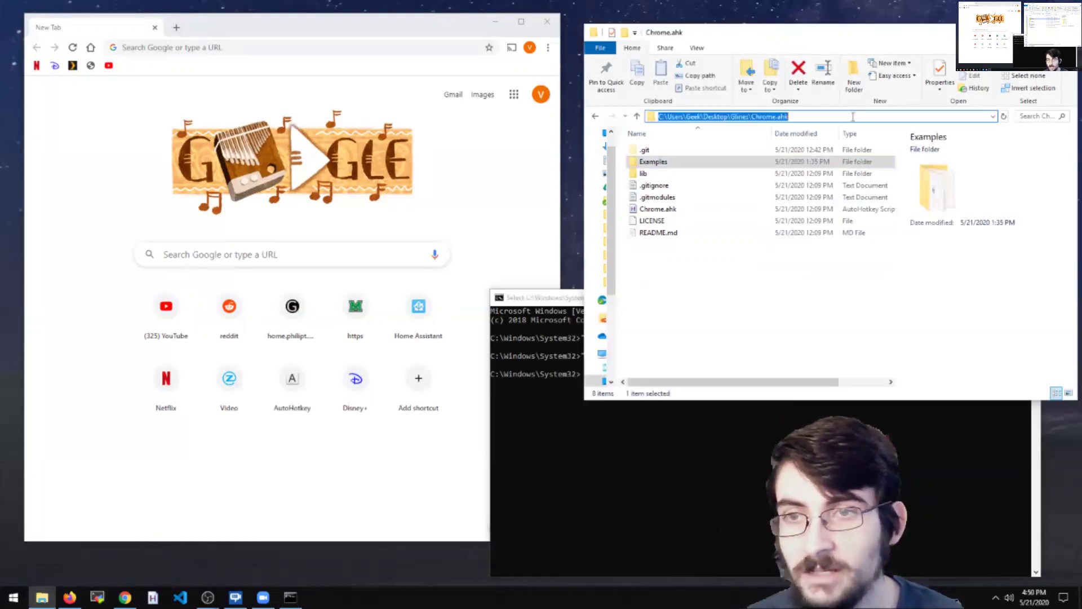
key("alt+Tab")
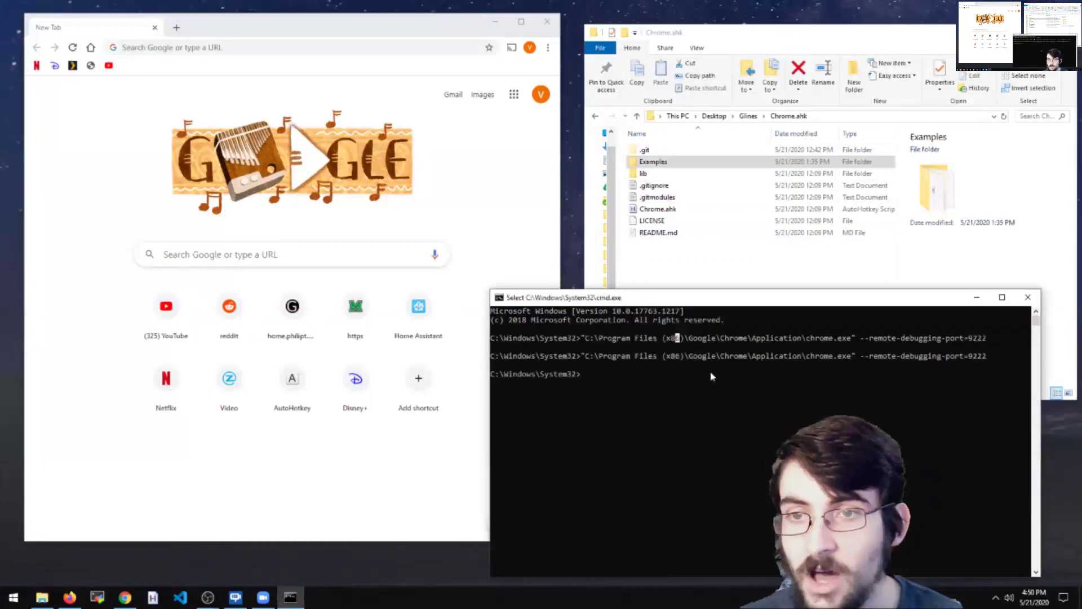
key("alt+Tab")
left_click(709, 286)
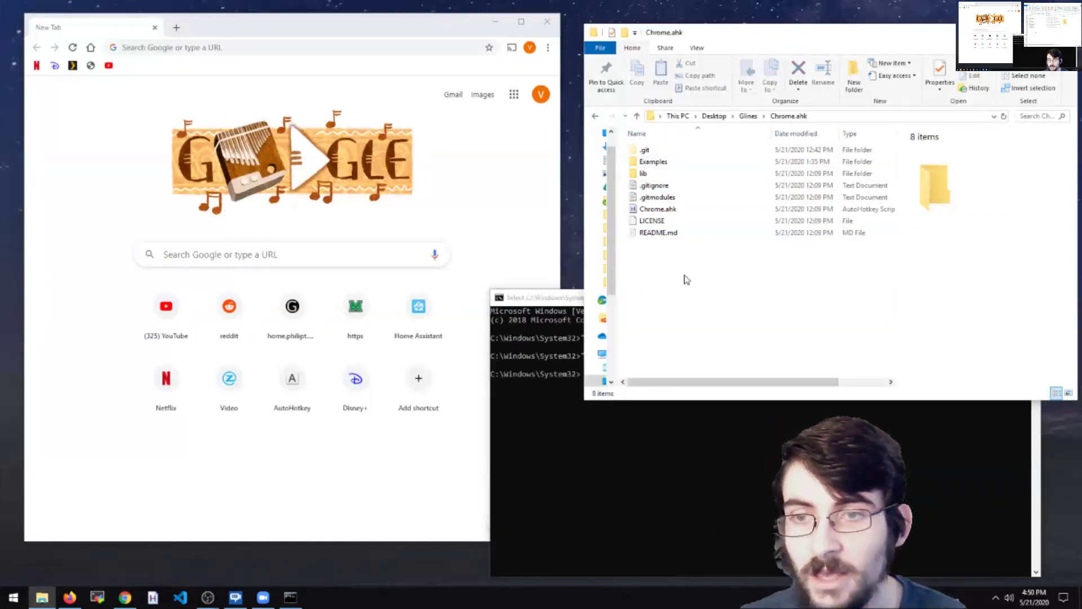
- Create a new folder named NewProfile in the Chrome.ahk folder
right_click(686, 280)
mouse_move(658, 503)
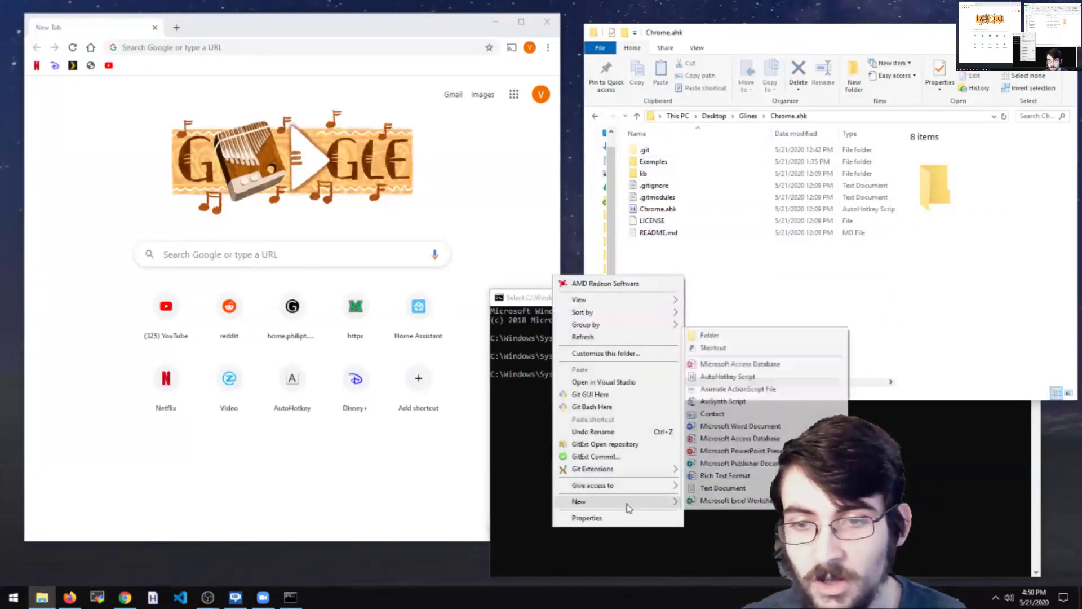
left_click(722, 343)
type("NewProfile")
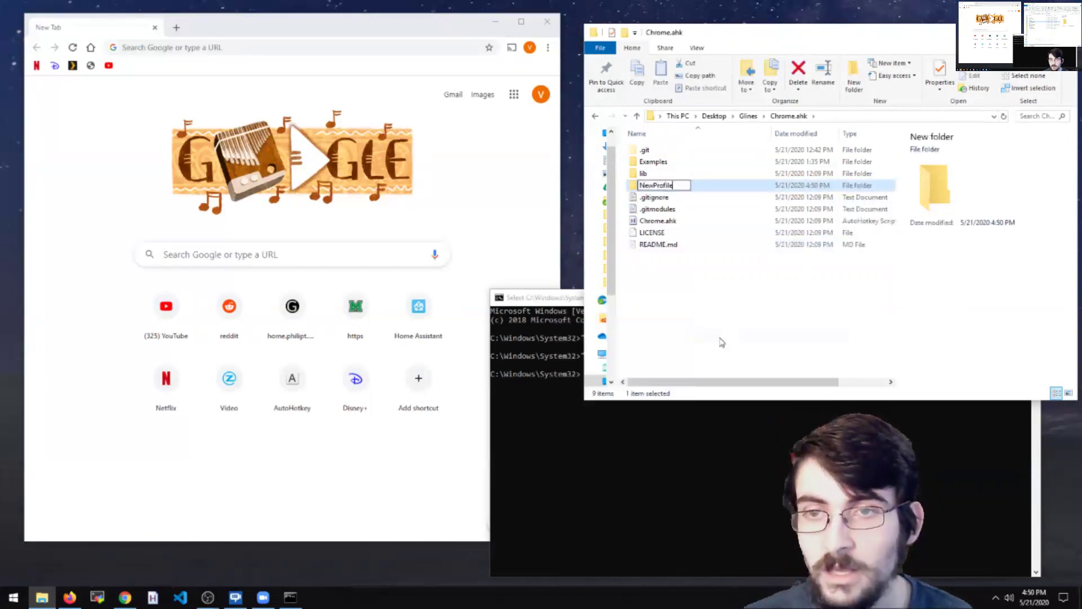
key("Return")
- Paste and run the chrome.exe --remote-debugging-port=9222 command, then paste it again unrun
left_click(581, 358)
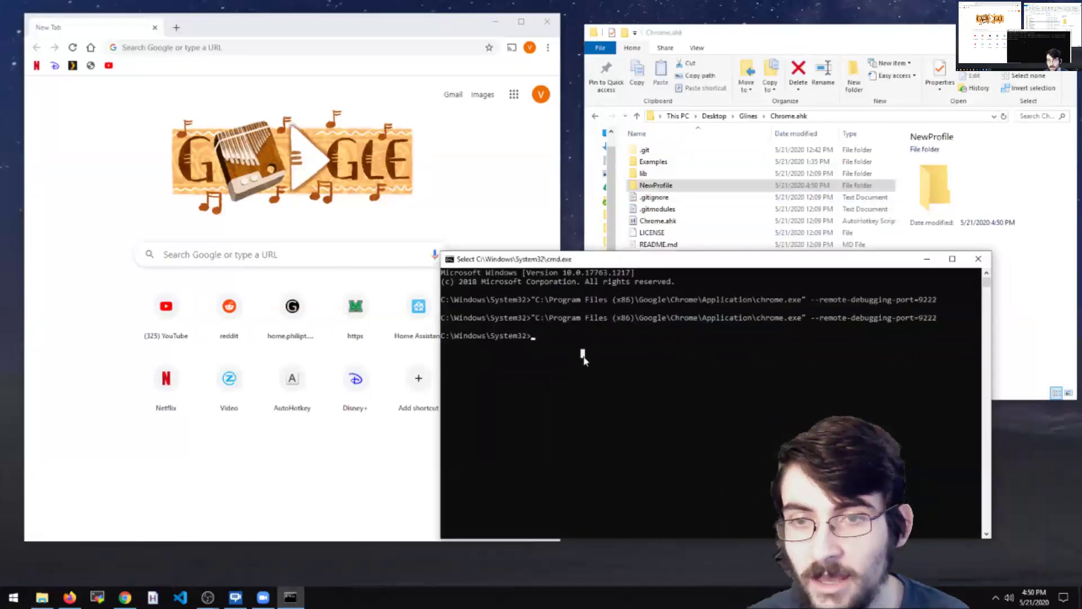
right_click(583, 359)
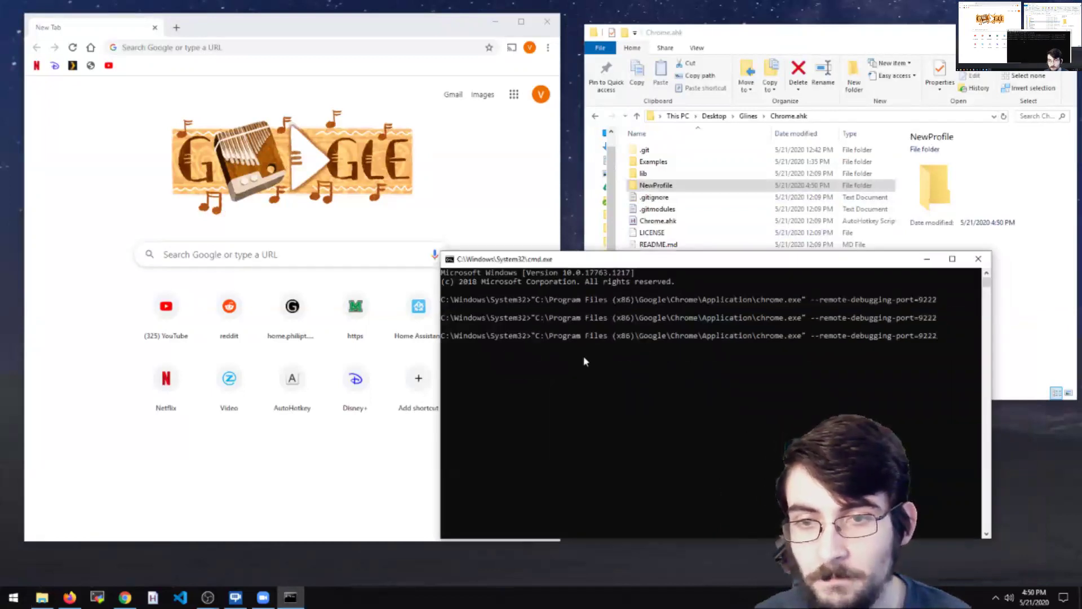
key("Return")
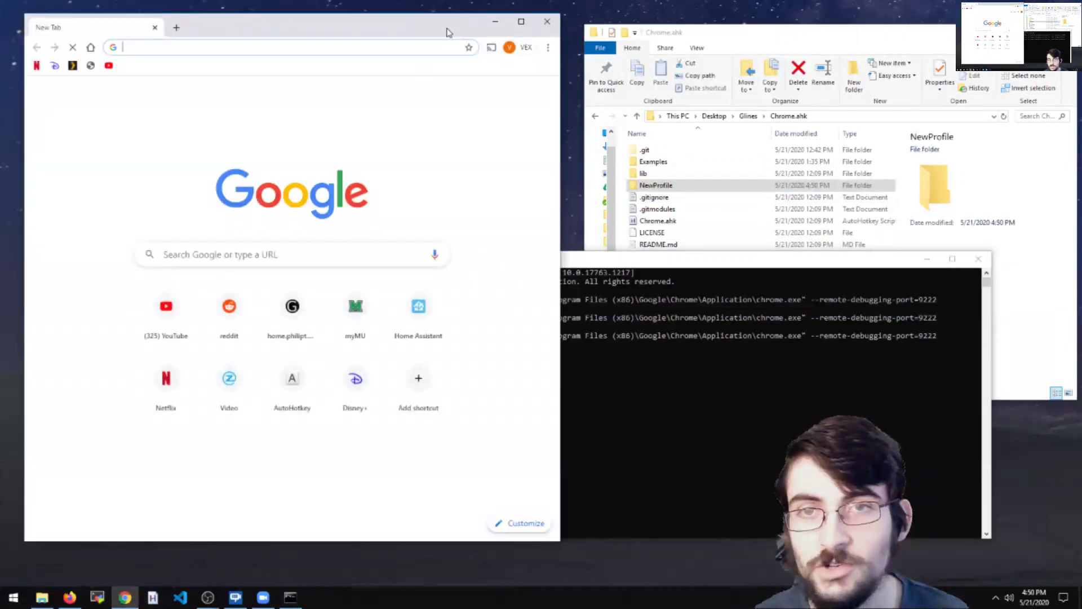
left_click_drag(447, 32, 453, 39)
left_click_drag(613, 260, 506, 167)
left_click(539, 280)
right_click(539, 282)
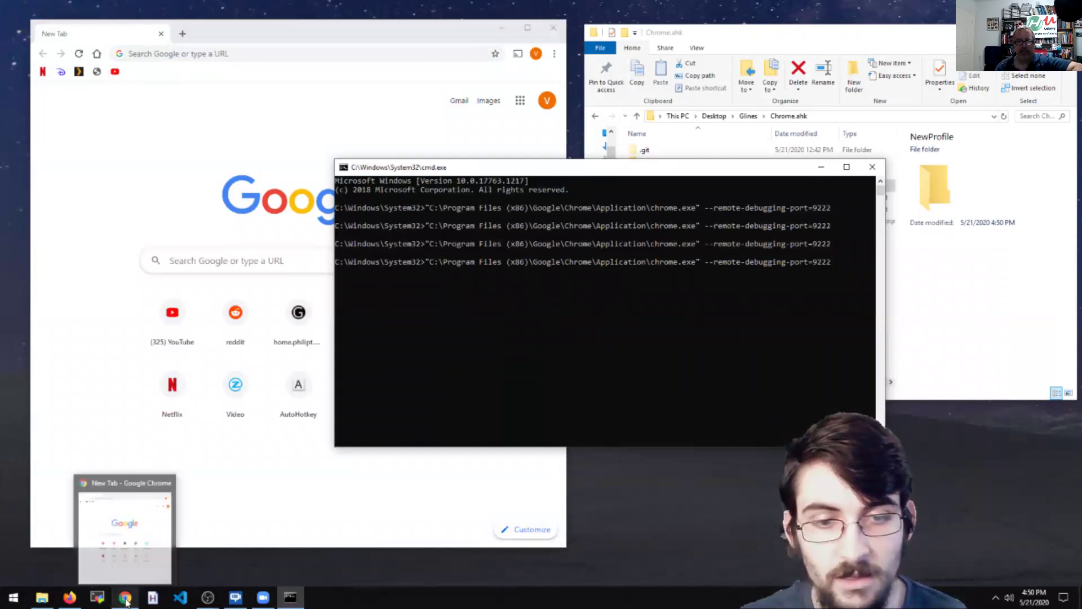
- Switch to the Firefox DevTools Protocol docs, view the tip-of-tree page, and return home
mouse_move(74, 591)
left_click(70, 544)
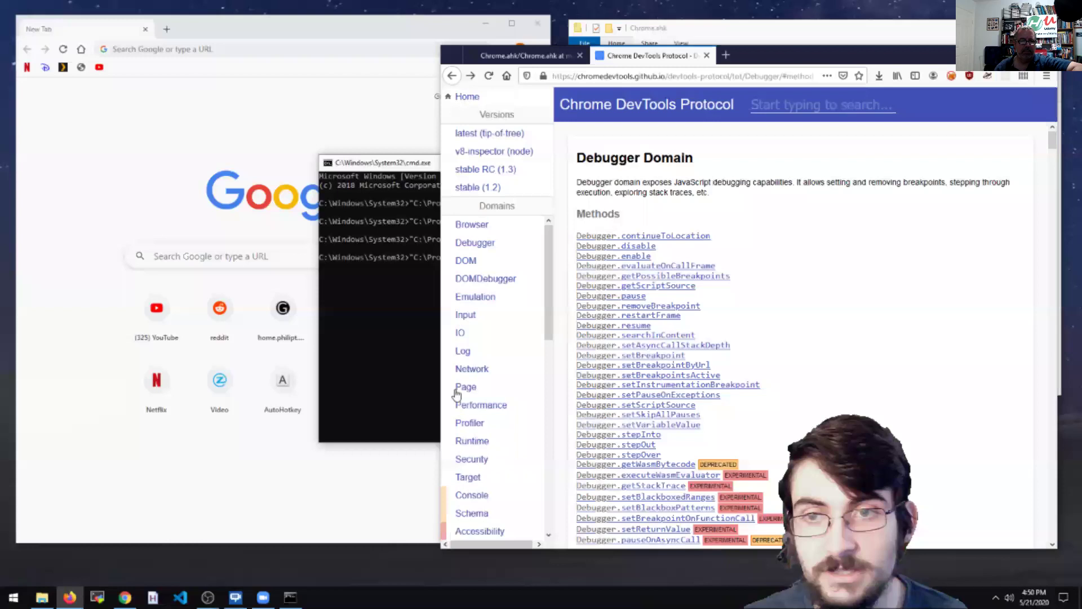
left_click(485, 134)
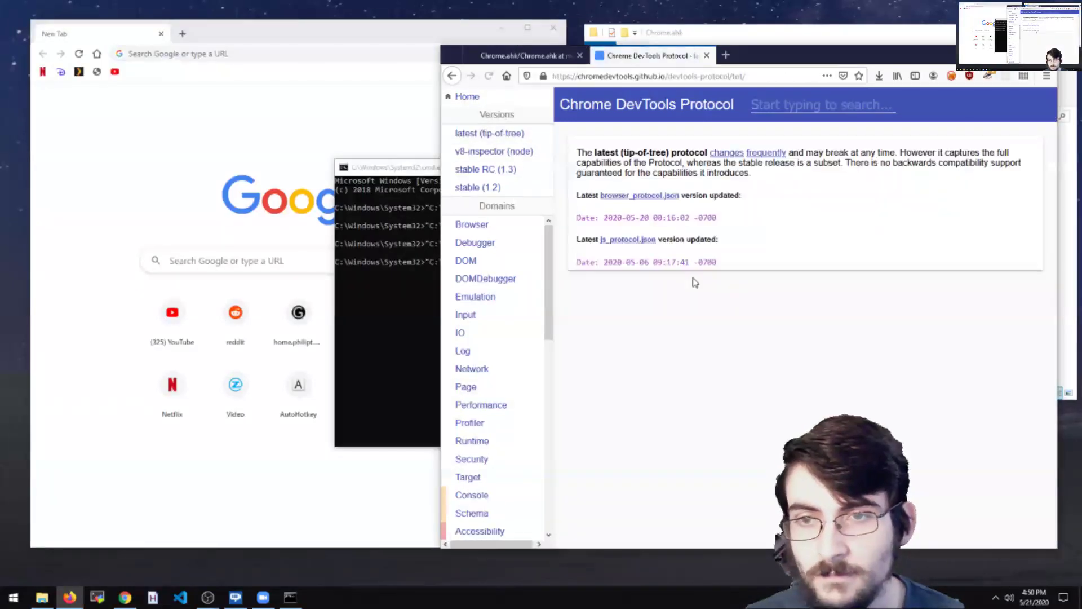
left_click(467, 97)
- Search the protocol page for "profile" and step through the matches
key("ctrl+f")
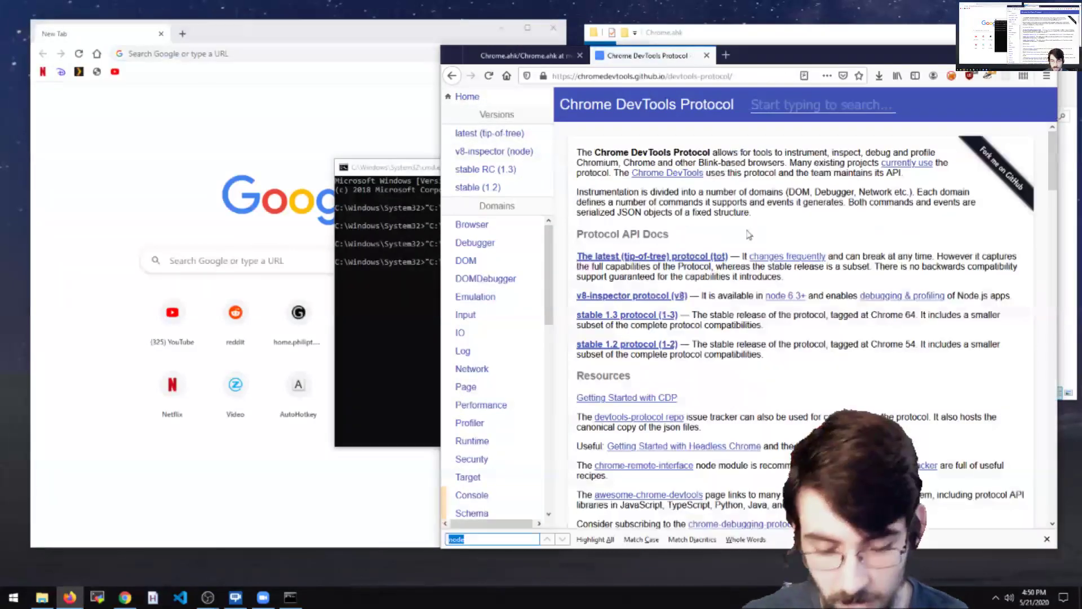
type("profil")
key("Return")
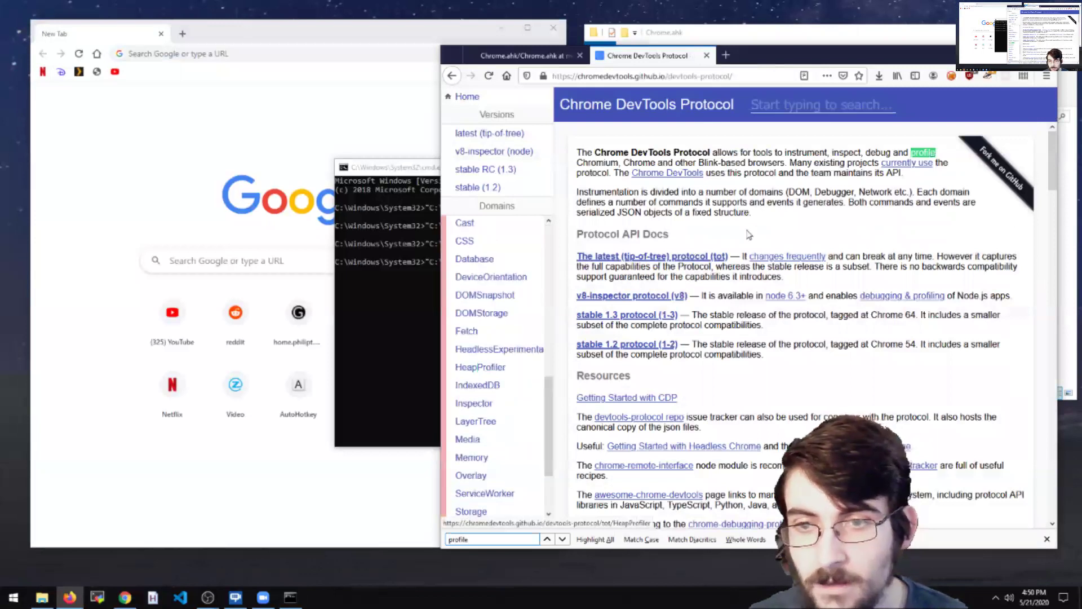
scroll(749, 234, "down", 10)
key("Return")
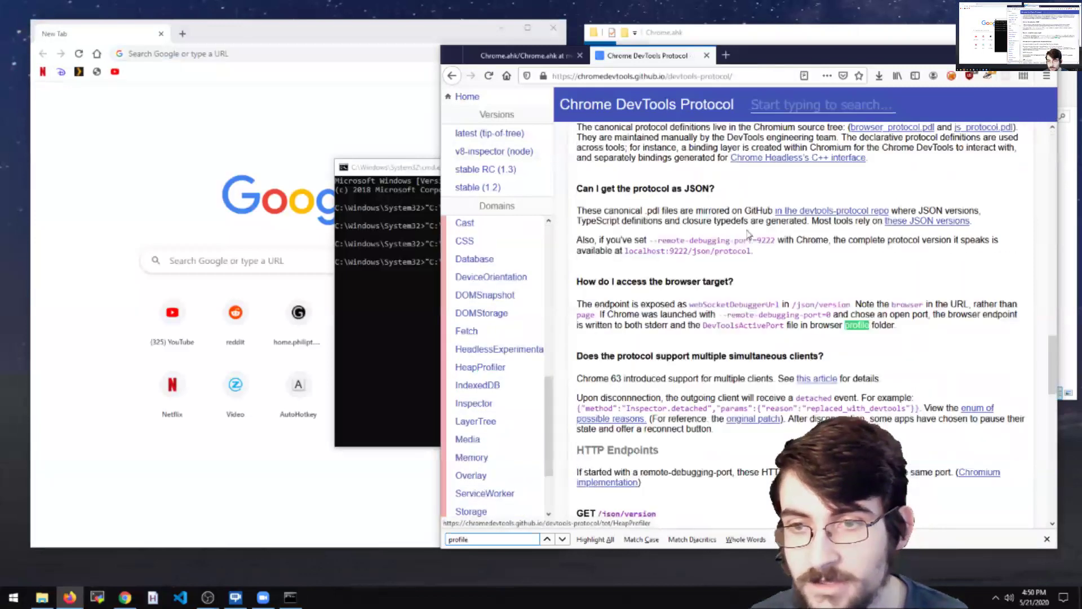
key("shift+Return")
key("shift+Return")
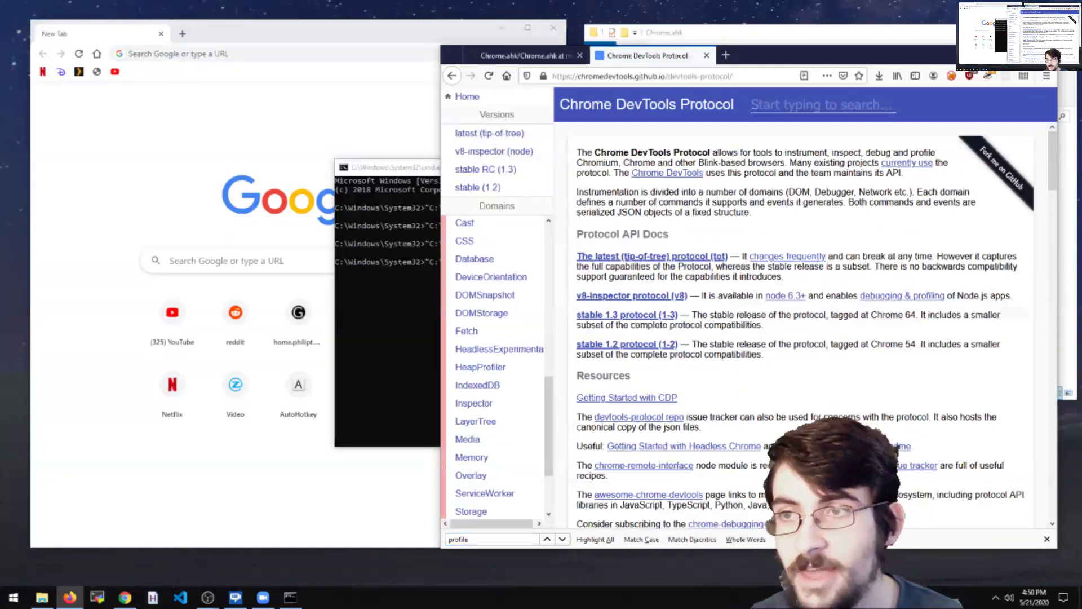
key("super+Down")
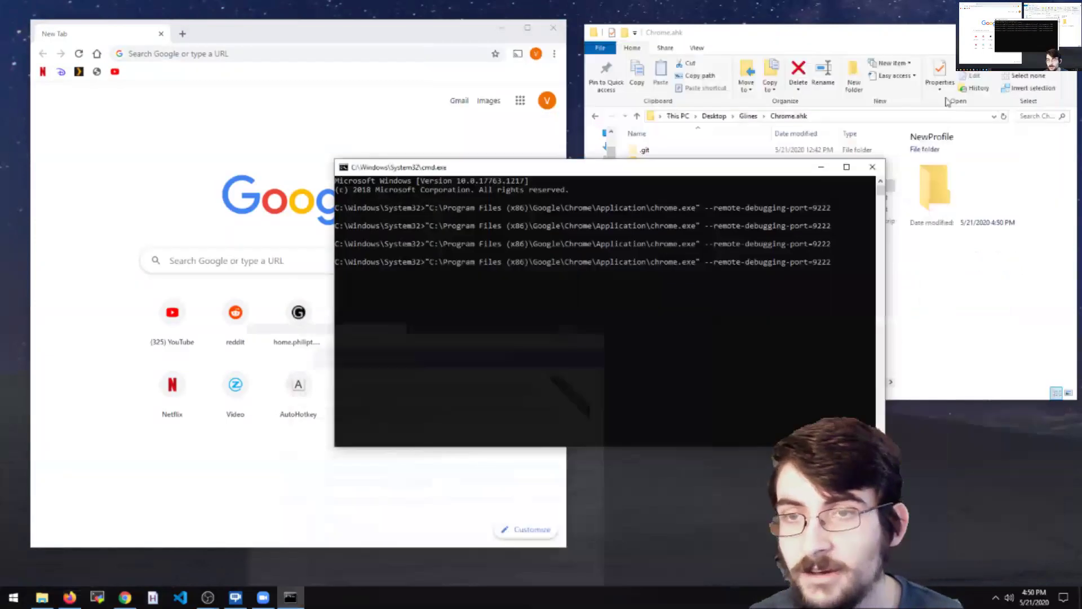
left_click(125, 598)
left_click(70, 598)
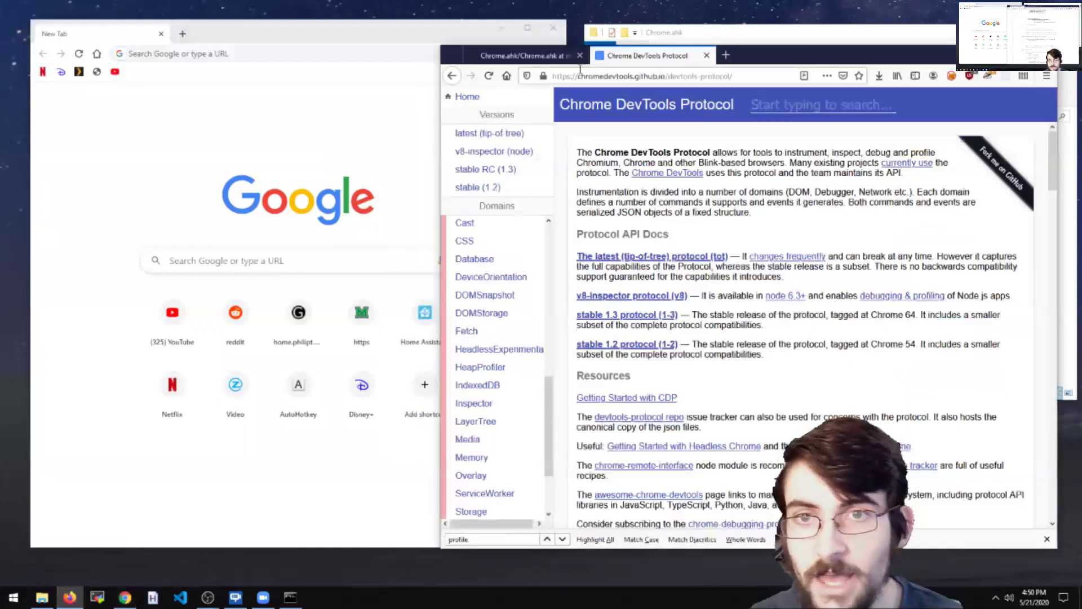
- Copy the --user-data-dir= flag from the New() method in Chrome.ahk's GitHub source into the console
left_click(549, 57)
scroll(641, 342, "up", 10)
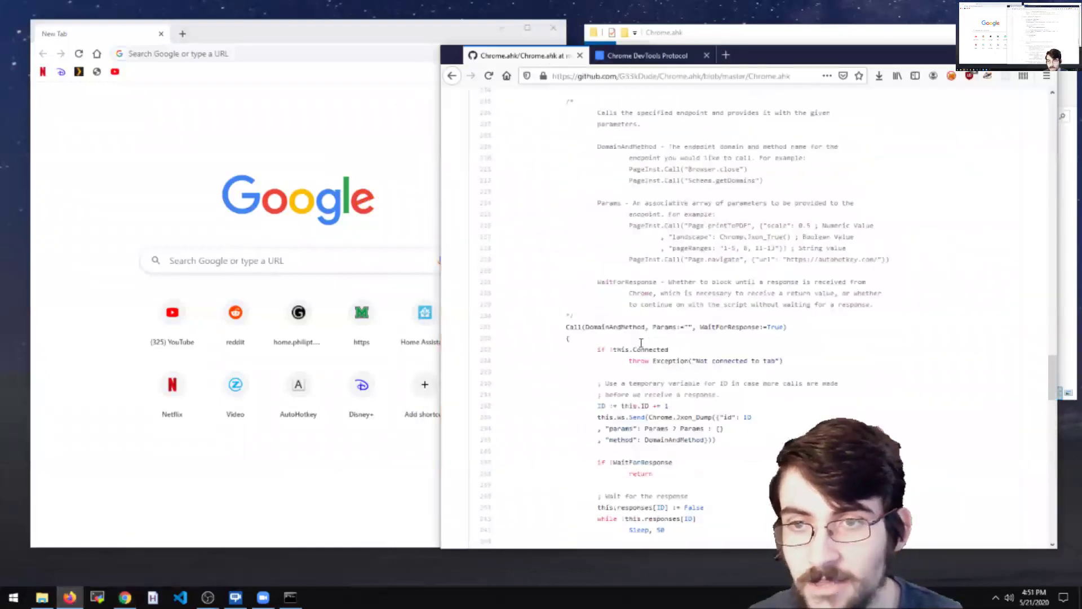
scroll(641, 343, "up", 20)
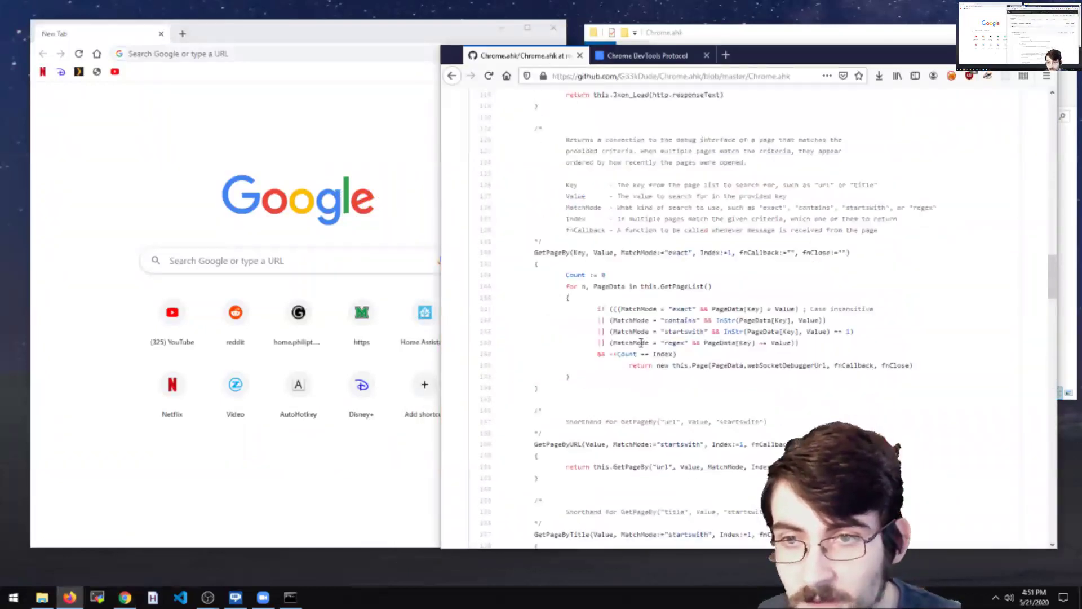
scroll(641, 342, "up", 20)
scroll(641, 342, "down", 12)
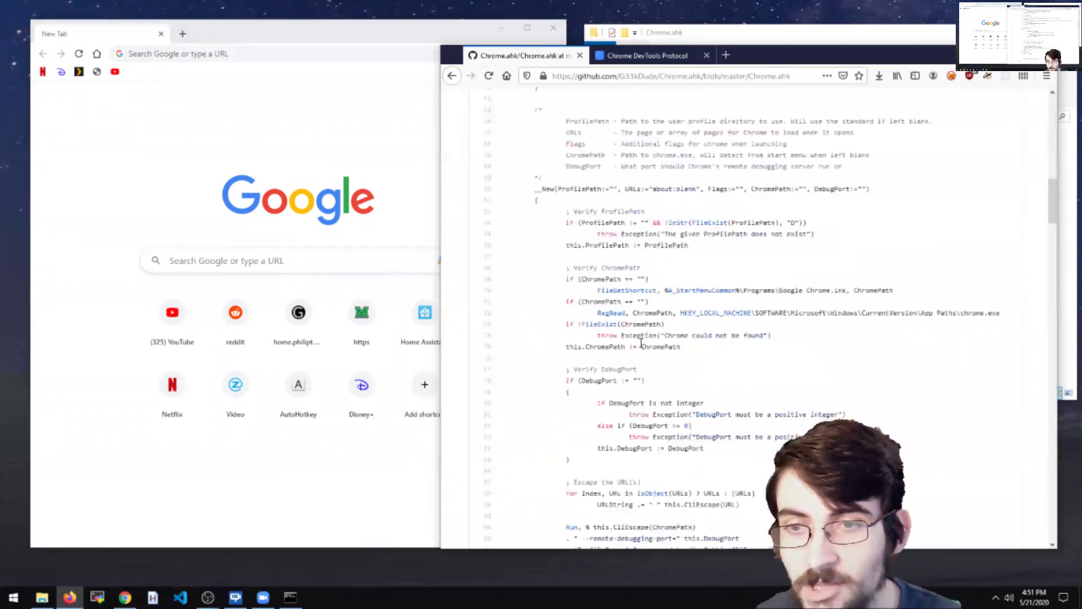
scroll(641, 343, "down", 4)
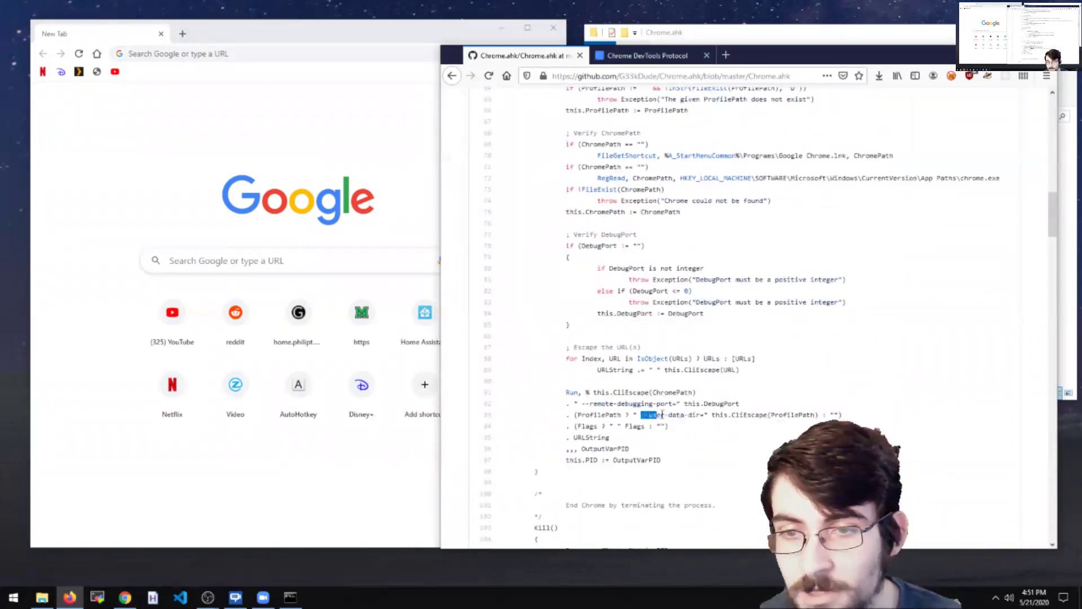
right_click(682, 417)
left_click(708, 426)
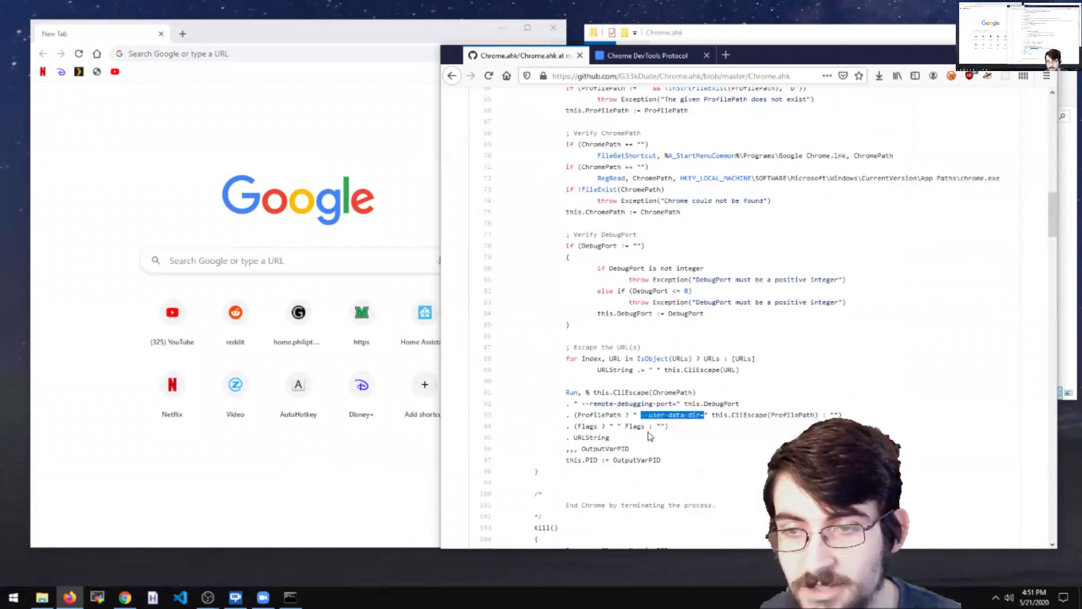
key("alt+Tab")
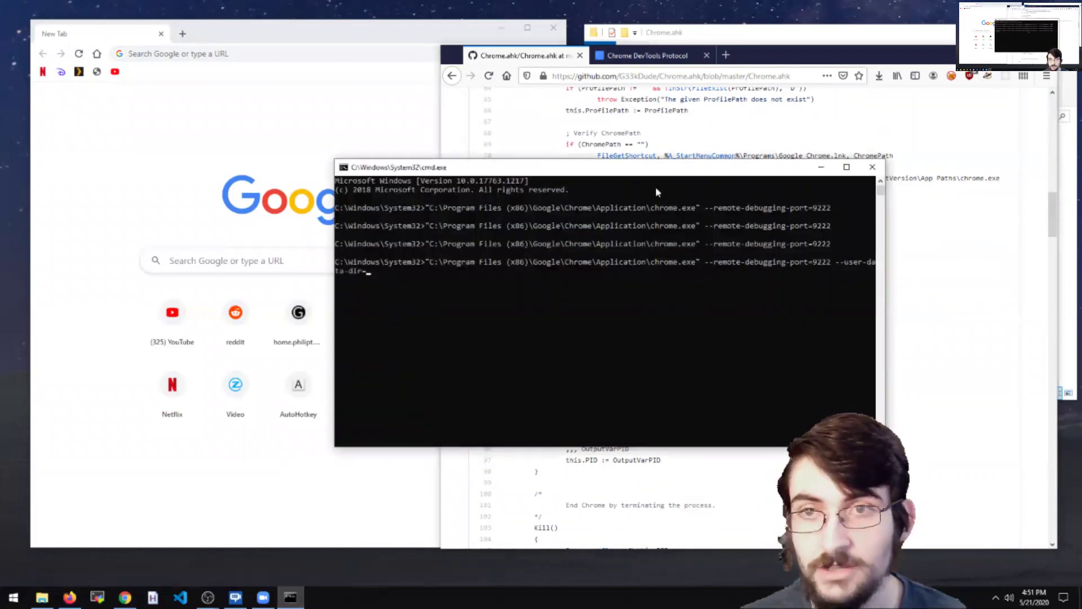
- Append the NewProfile folder's full path after --user-data-dir= and run the Chrome launch command
left_click(766, 36)
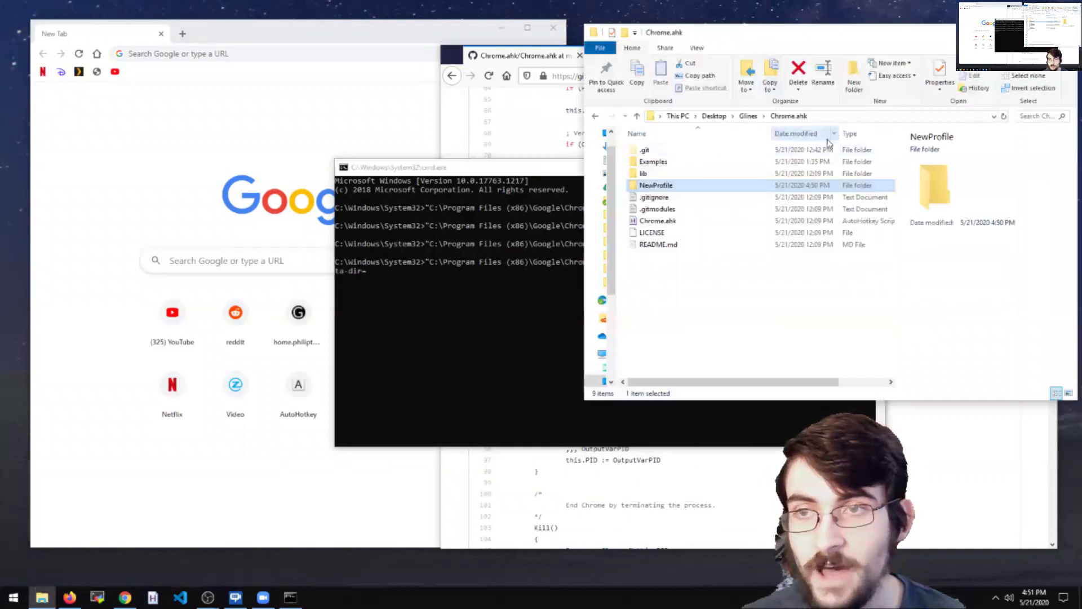
double_click(713, 186)
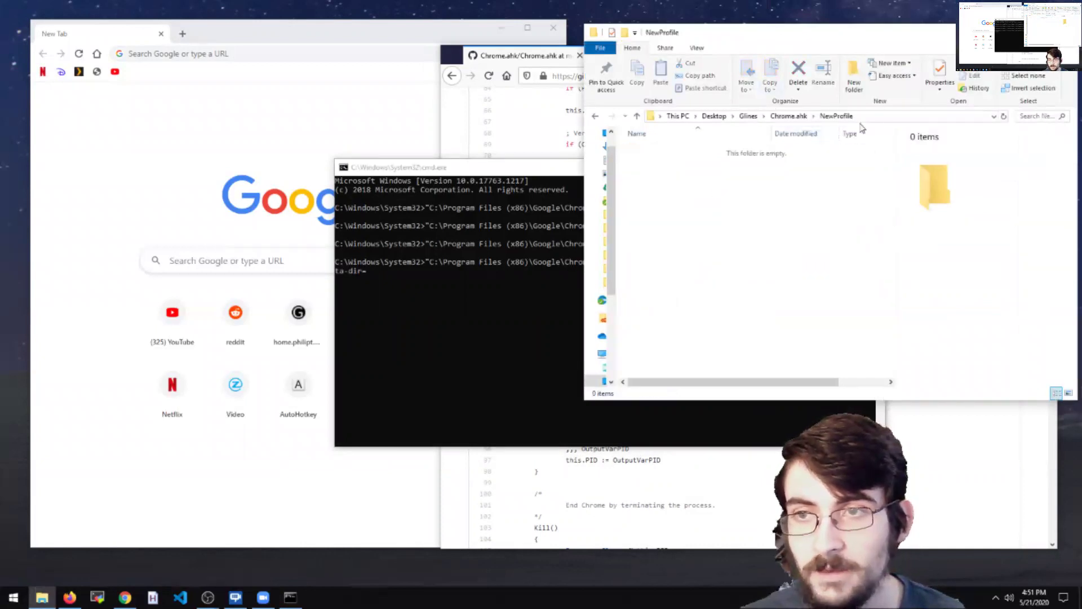
key("alt+d")
key("ctrl+c")
left_click(489, 308)
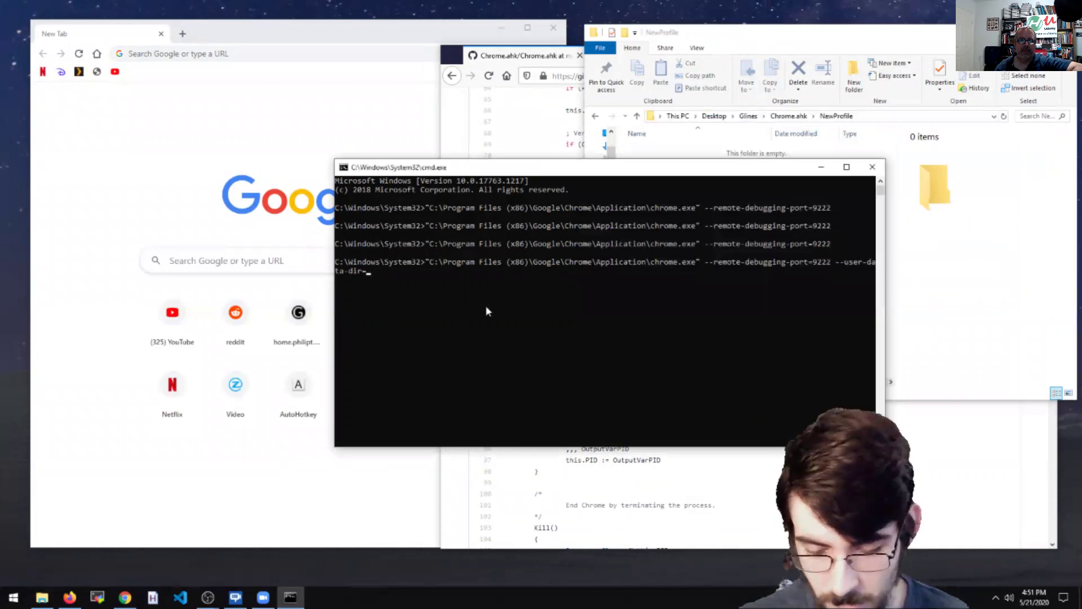
key("ctrl+v")
key("Return")
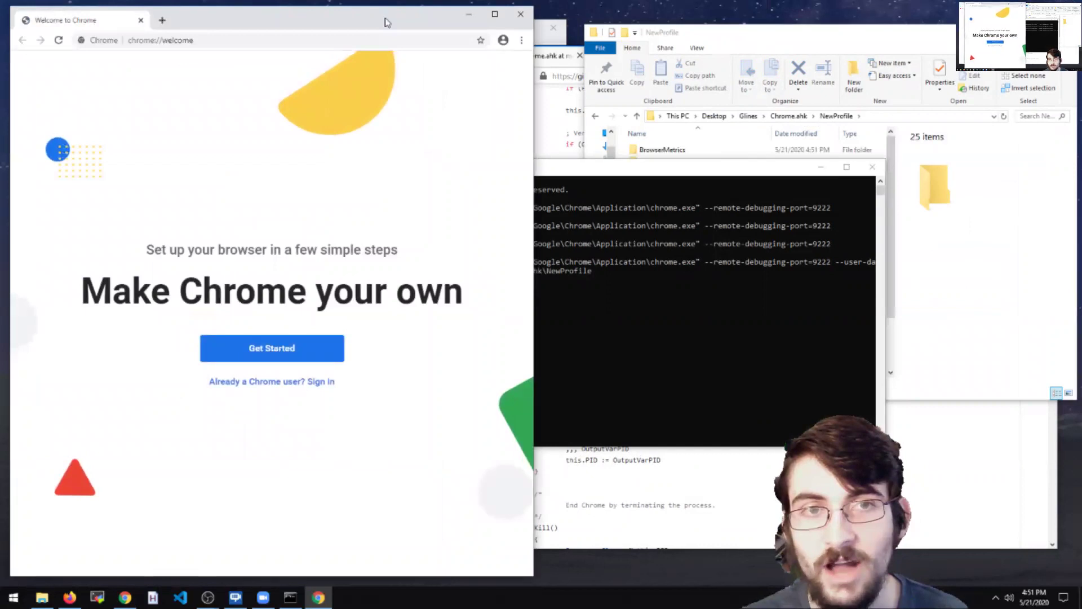
- Position the Welcome to Chrome window beside the console and the NewProfile folder window
left_click_drag(385, 18, 396, 103)
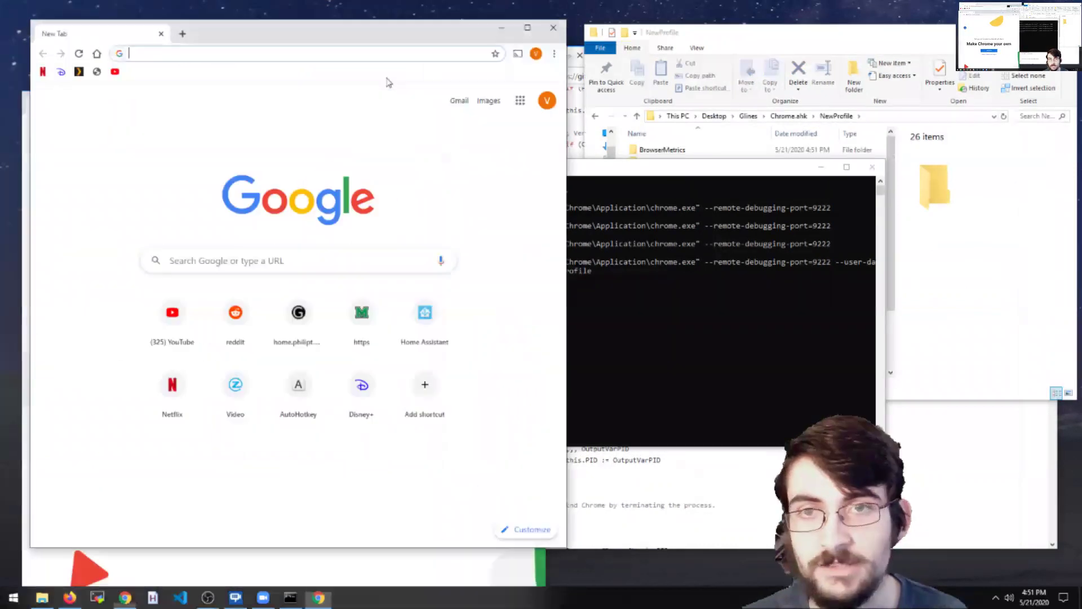
left_click(356, 569)
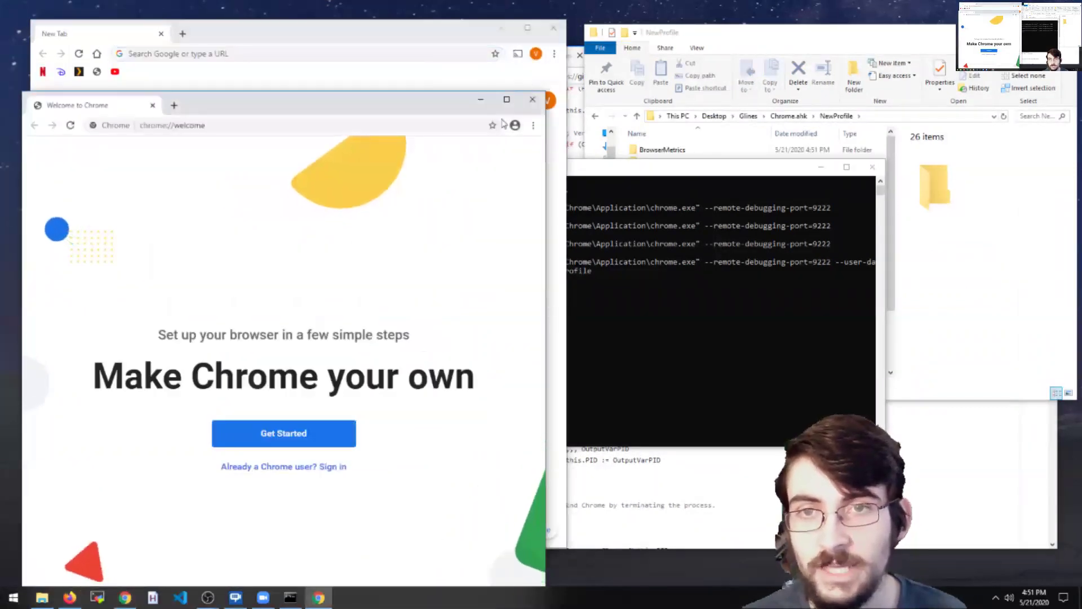
left_click_drag(414, 111, 510, 59)
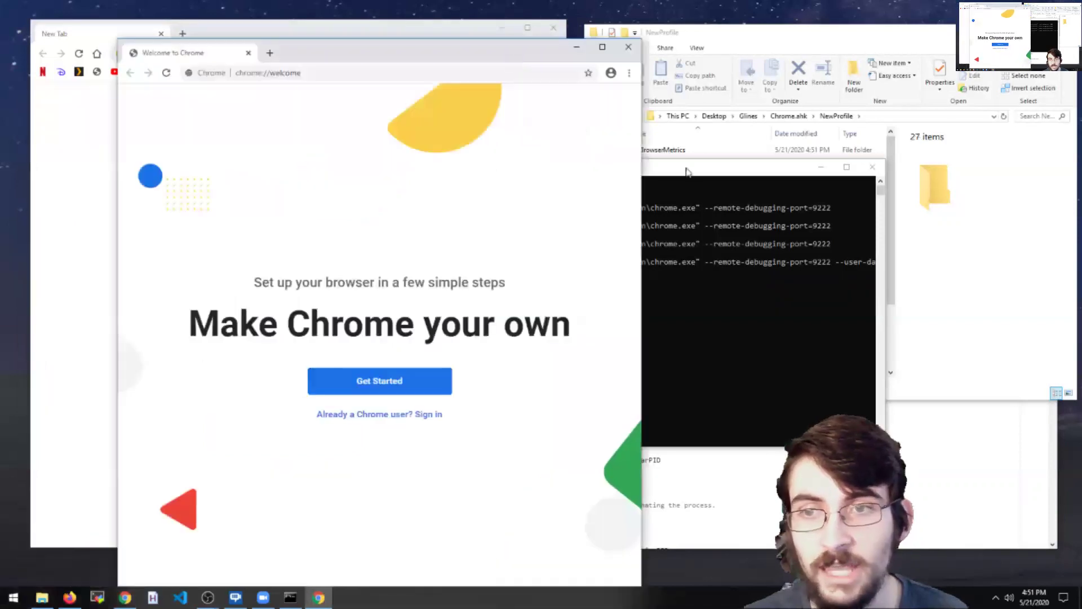
left_click_drag(700, 169, 720, 175)
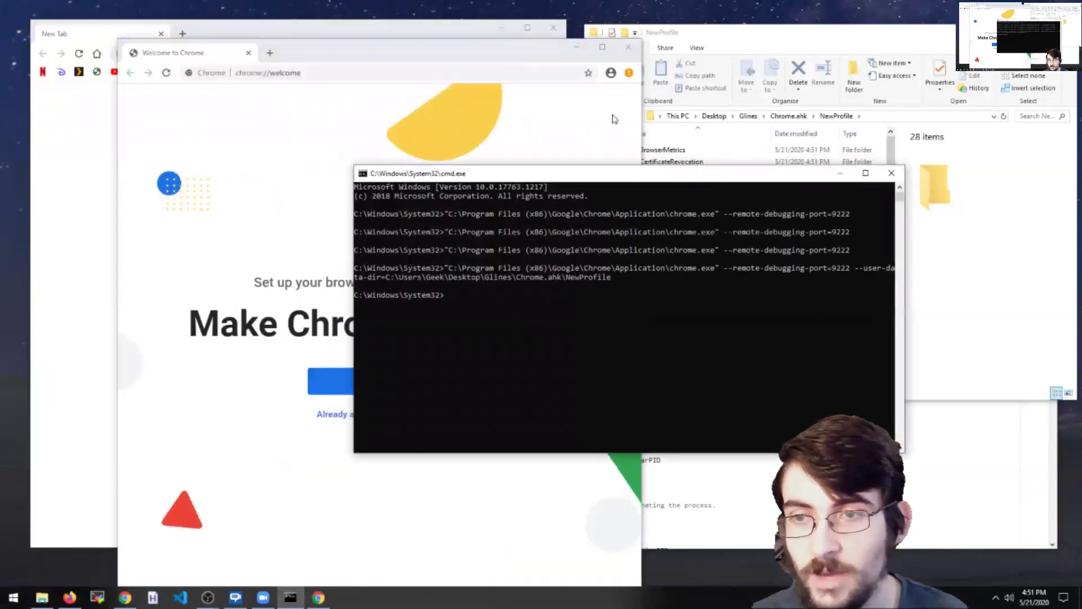
left_click(583, 116)
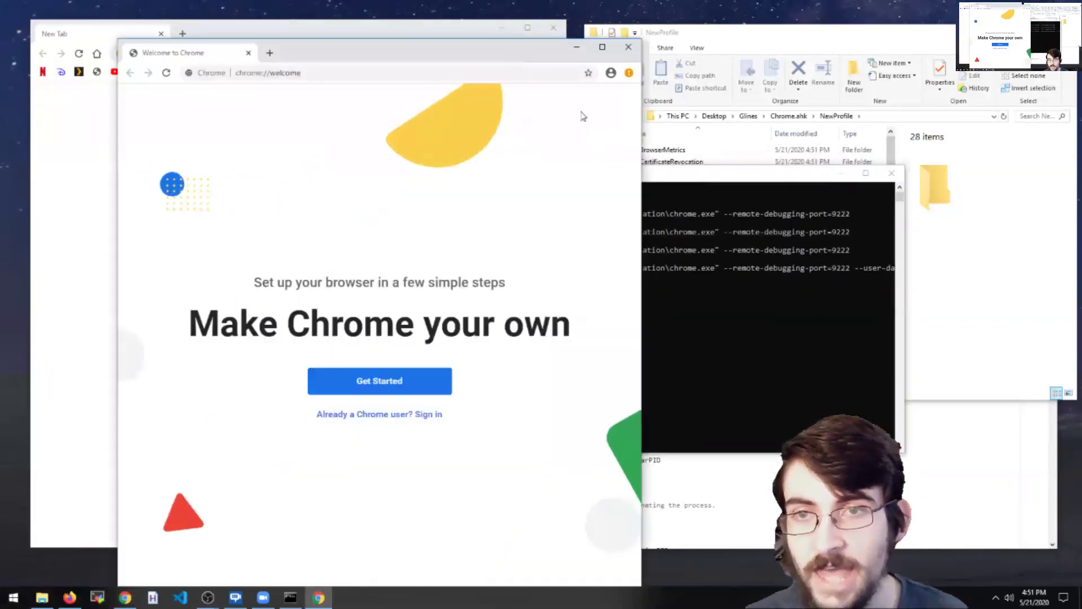
left_click(629, 73)
left_click(699, 150)
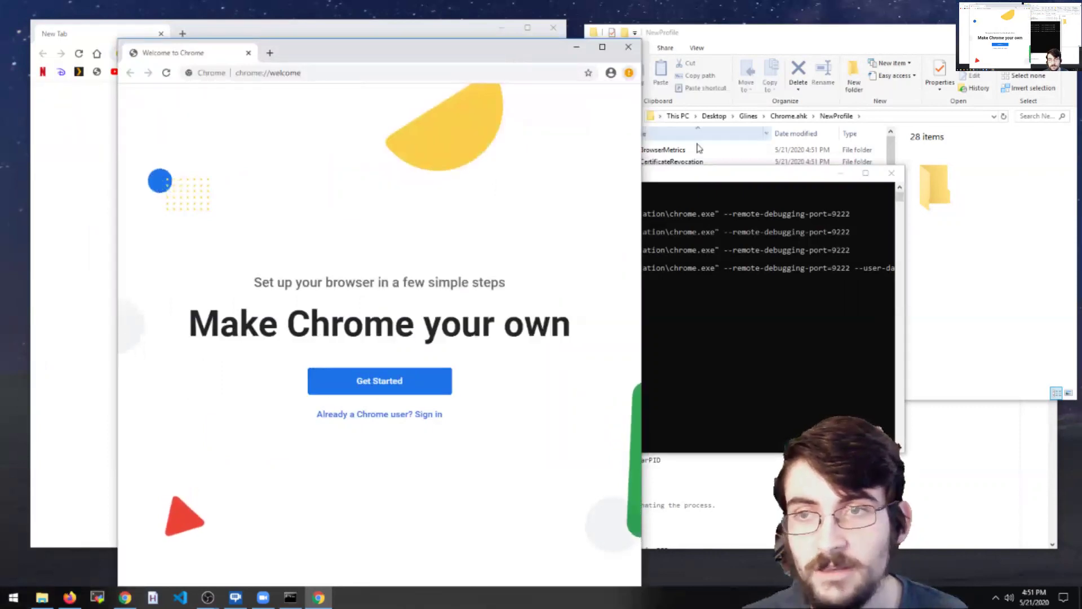
left_click(979, 271)
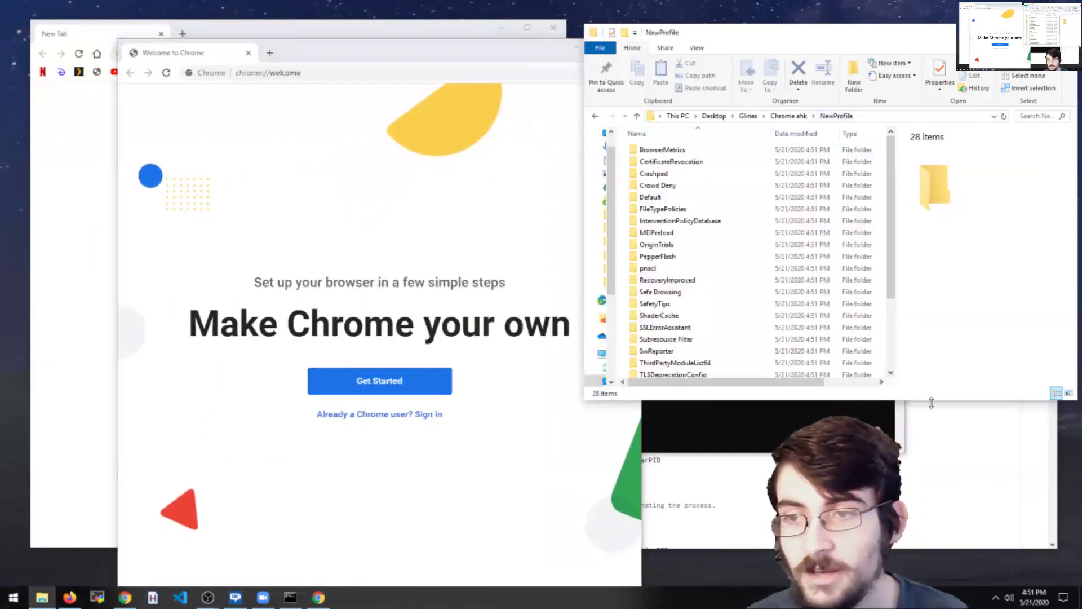
- Enlarge the folder window and inspect the Default folder's Cookies and History files, then return to NewProfile
left_click_drag(933, 401, 932, 563)
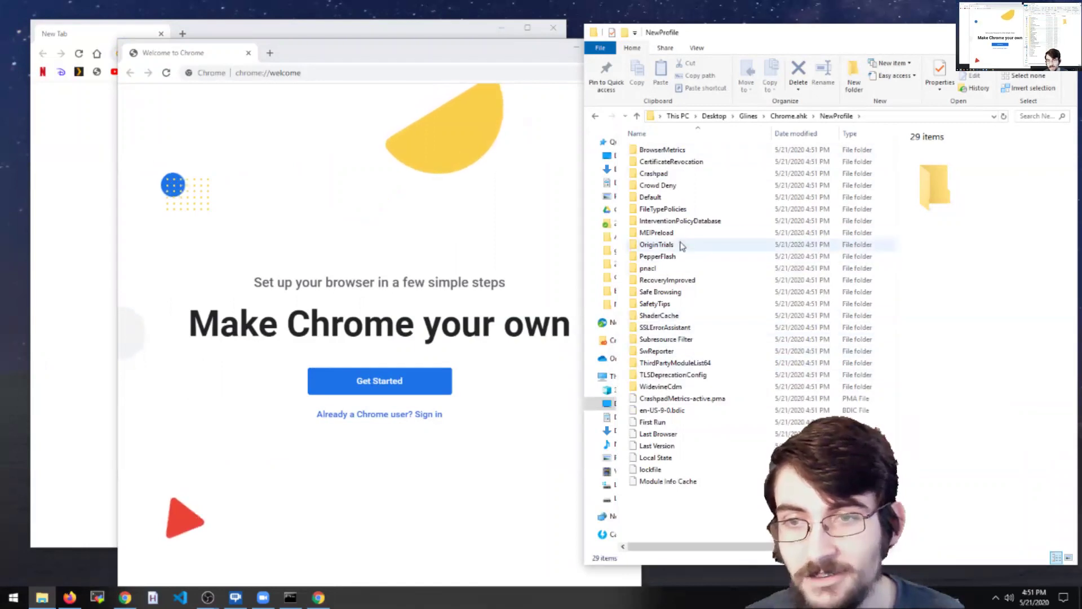
double_click(676, 197)
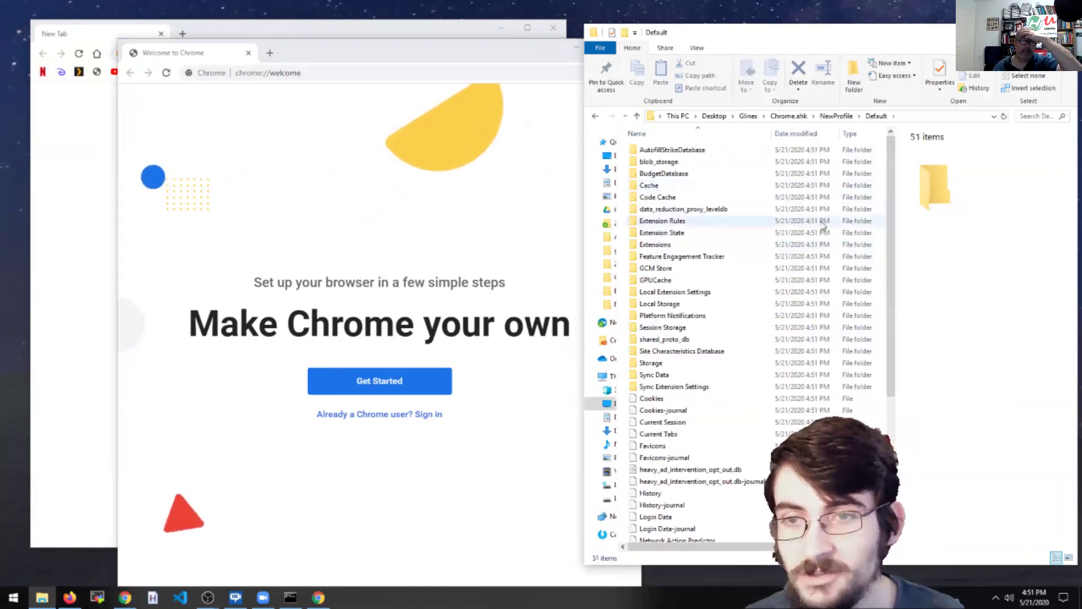
scroll(777, 259, "down", 6)
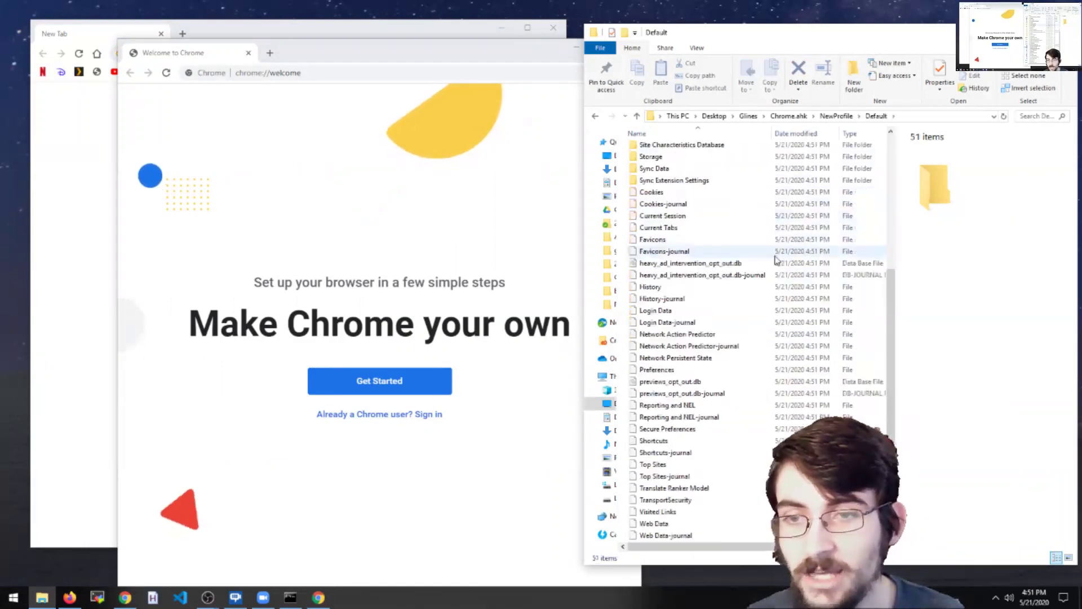
left_click(654, 193)
left_click(675, 288)
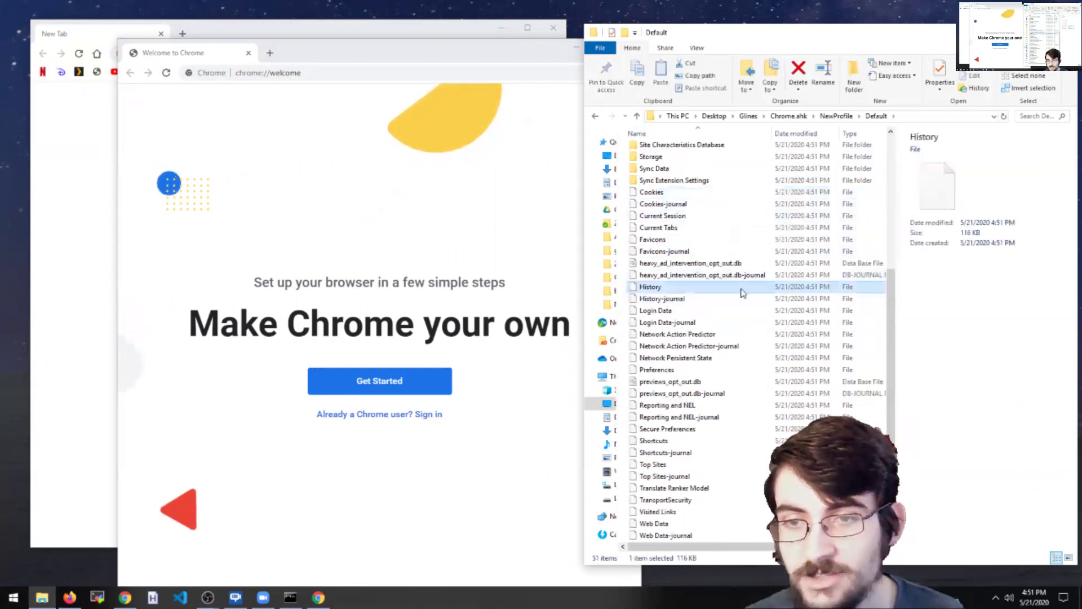
scroll(741, 291, "up", 6)
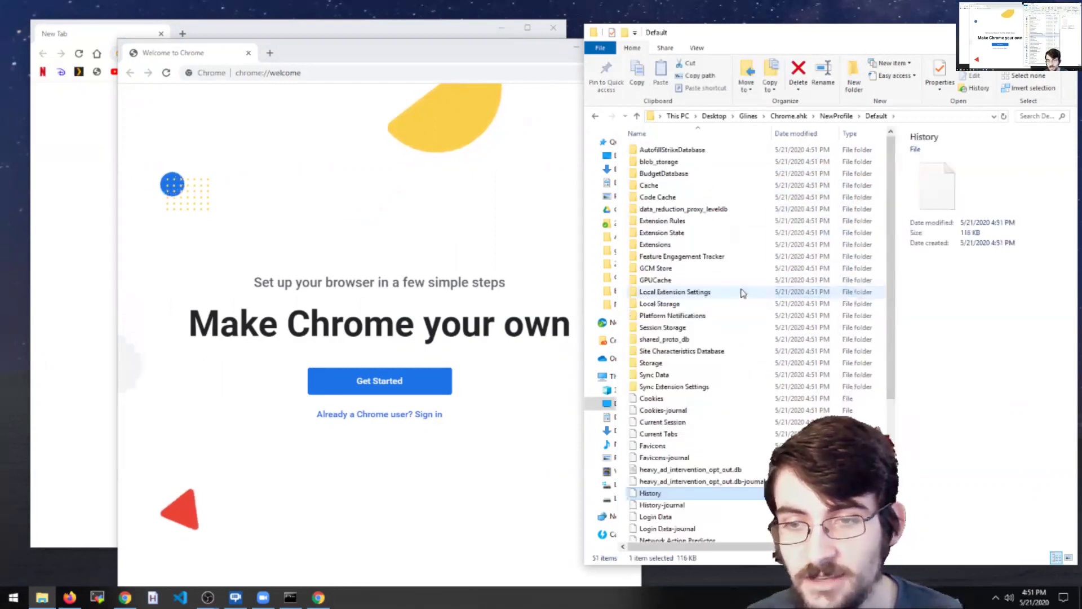
left_click(843, 117)
- Nudge the Welcome to Chrome window upward, keeping the NewProfile folder in front
left_click(561, 52)
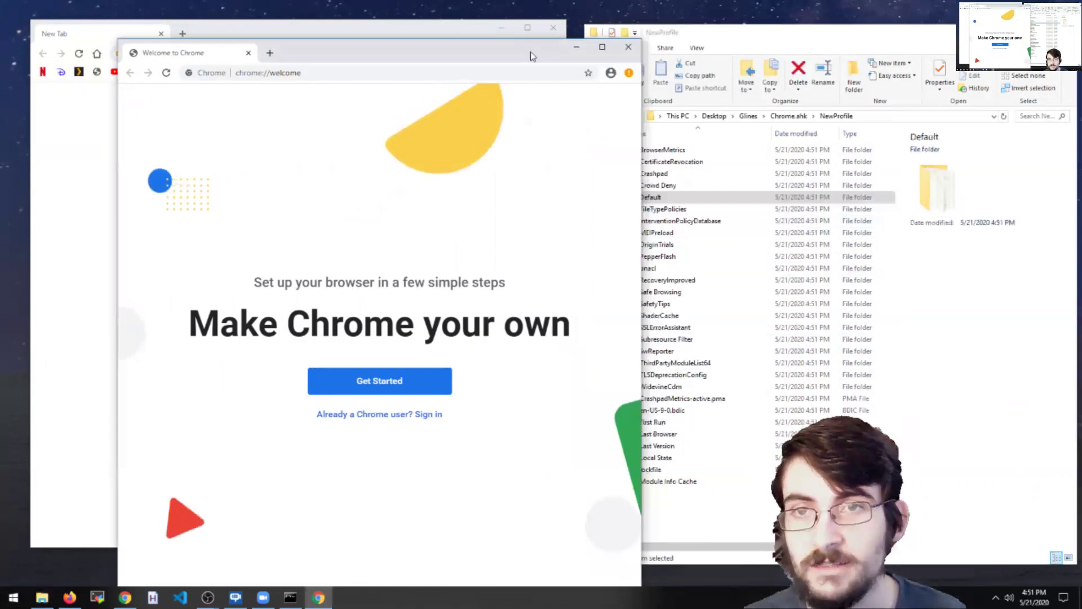
mouse_move(530, 56)
left_mouse_down()
mouse_move(548, 32)
mouse_move(544, 63)
mouse_move(530, 44)
left_mouse_up()
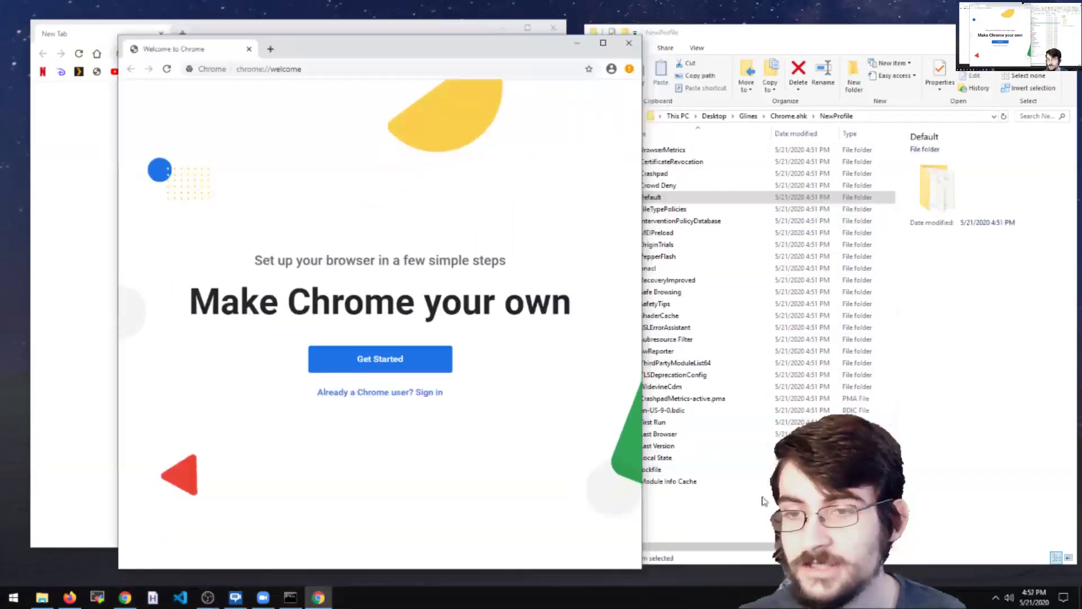
left_click(733, 198)
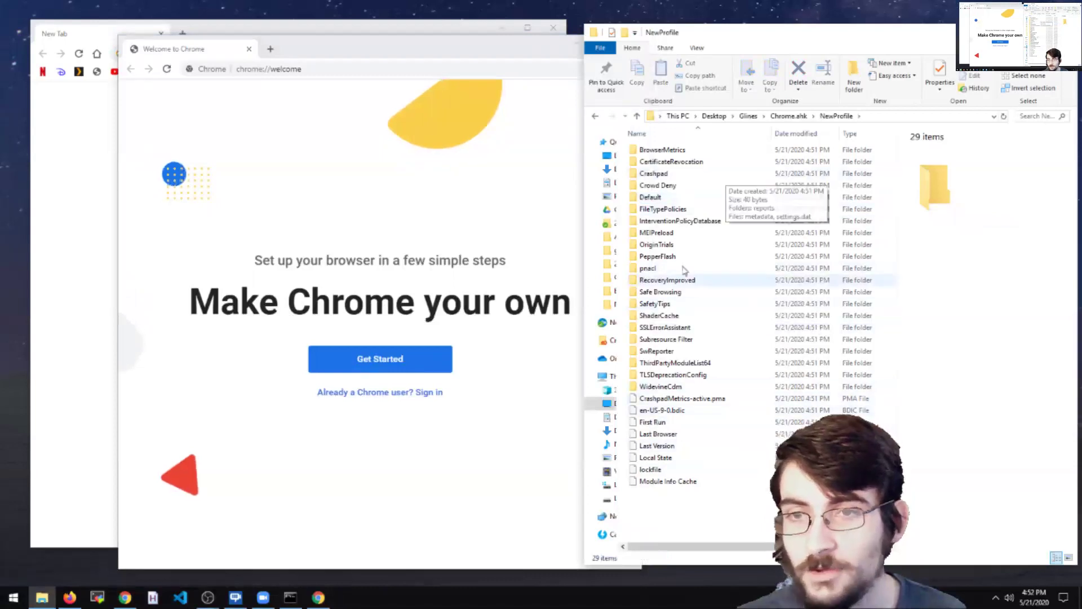
- Move the Welcome to Chrome window down to uncover the regular New Tab window
left_click(466, 31)
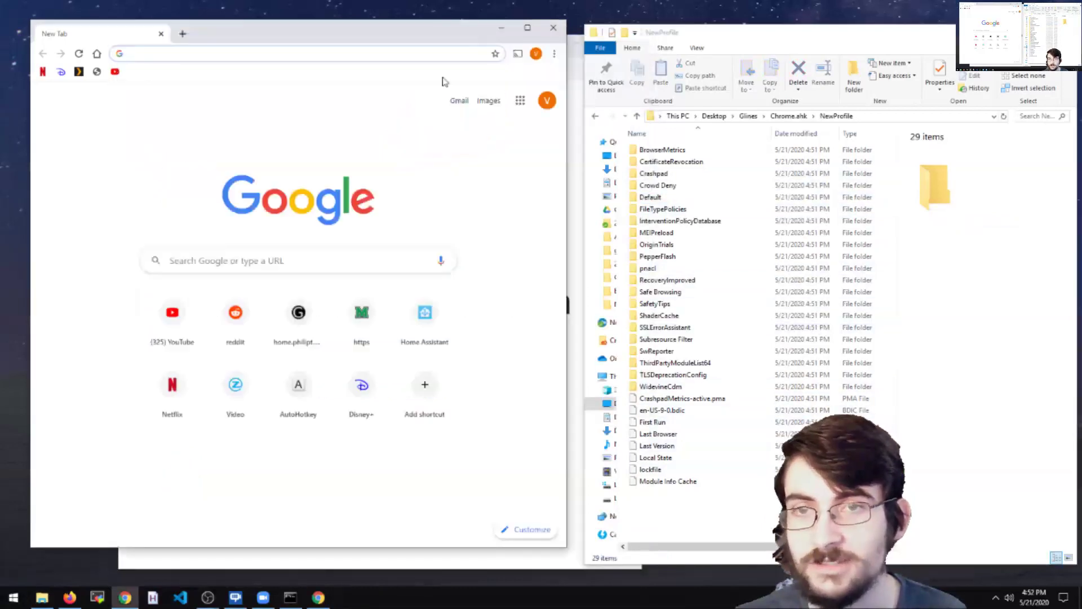
left_click(578, 560)
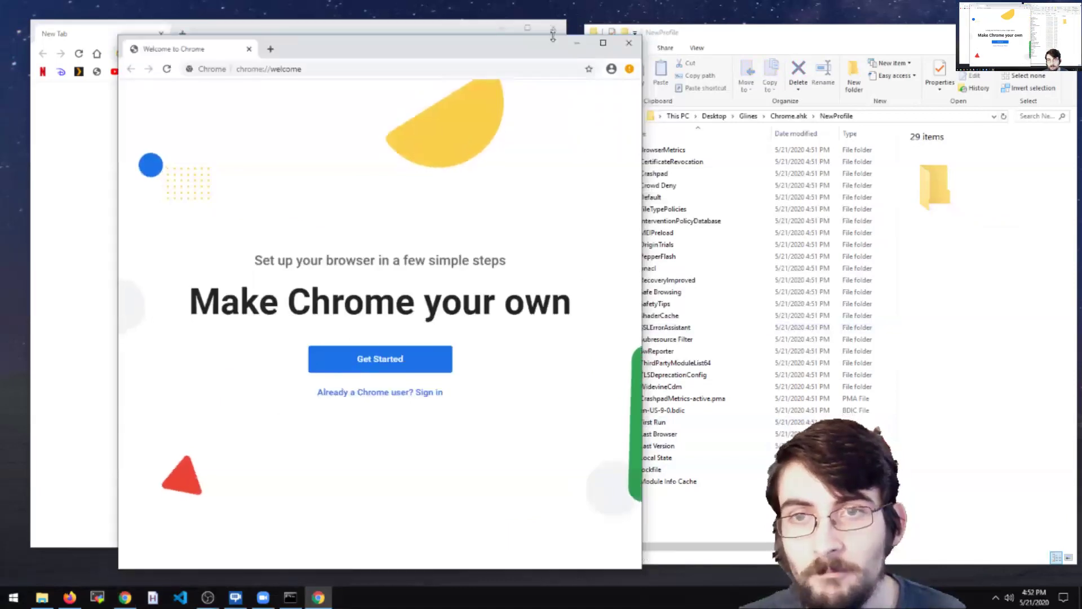
left_click_drag(537, 56, 519, 108)
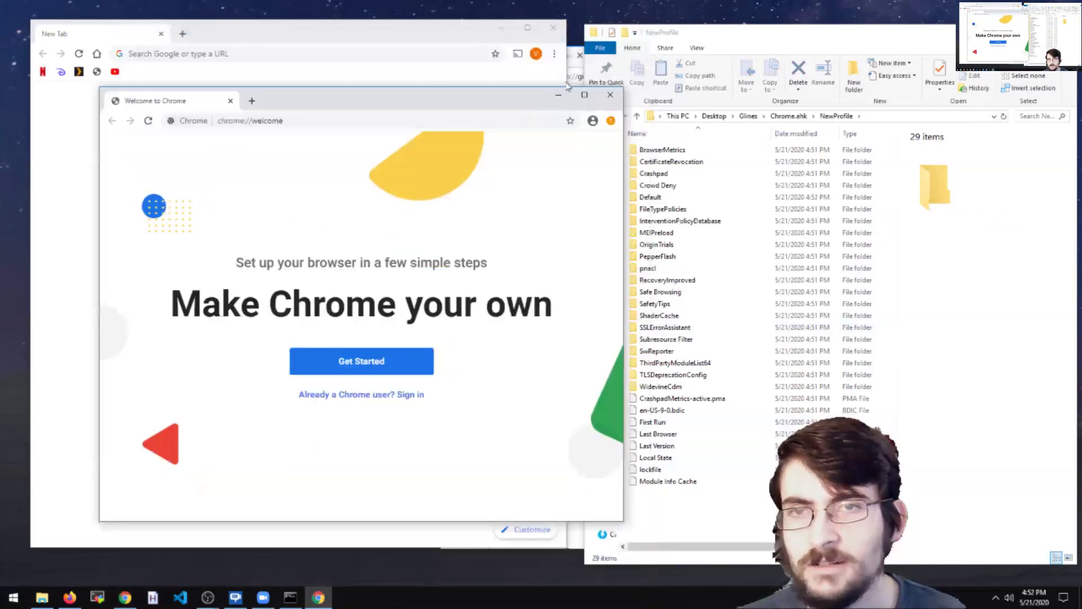
left_click(574, 548)
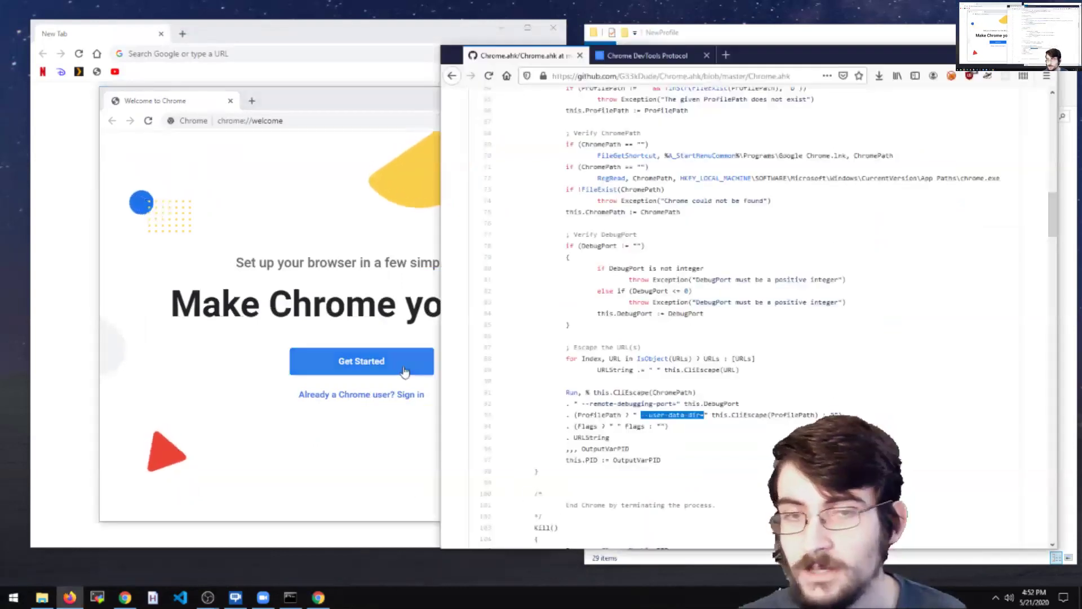
left_click(434, 338)
- Narrow the NewProfile list's Name column and shorten the folder window to uncover the GitHub page
left_click(715, 45)
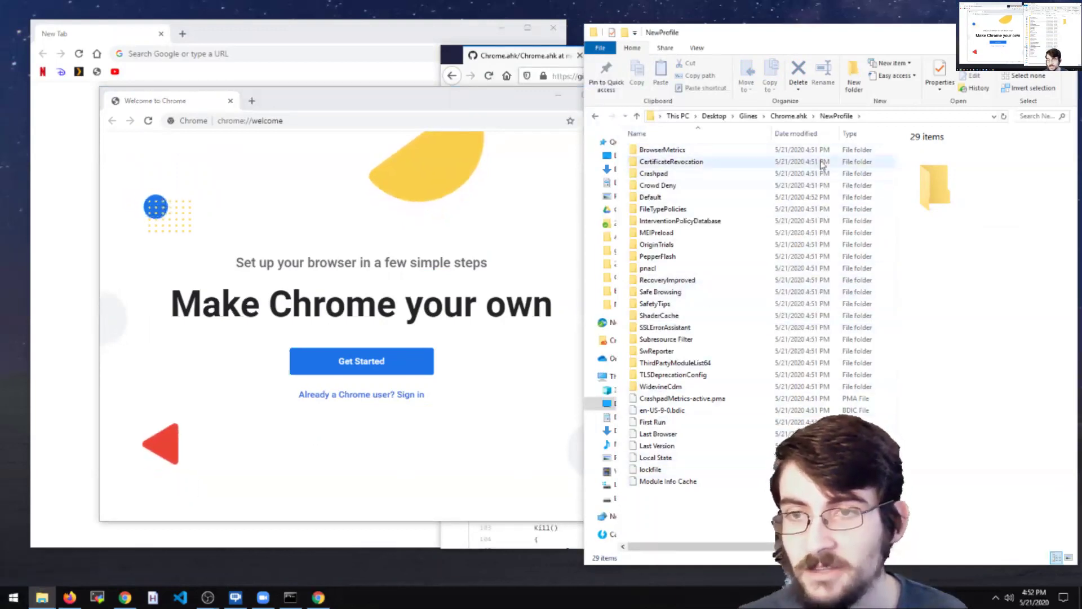
left_click(806, 149)
left_click_drag(771, 134, 735, 134)
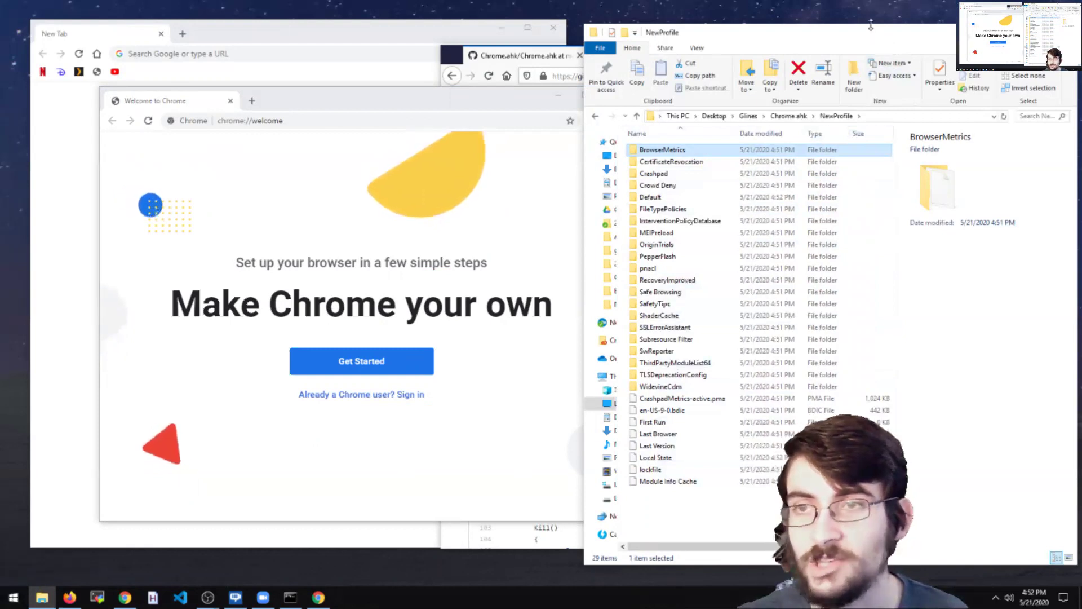
left_click_drag(871, 25, 869, 106)
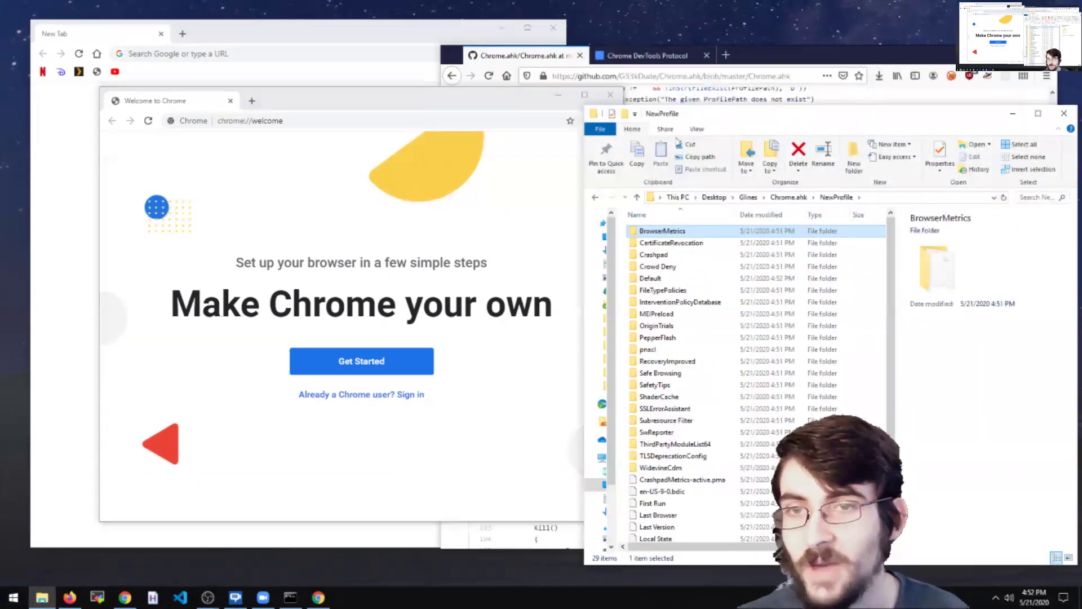
left_click(551, 212)
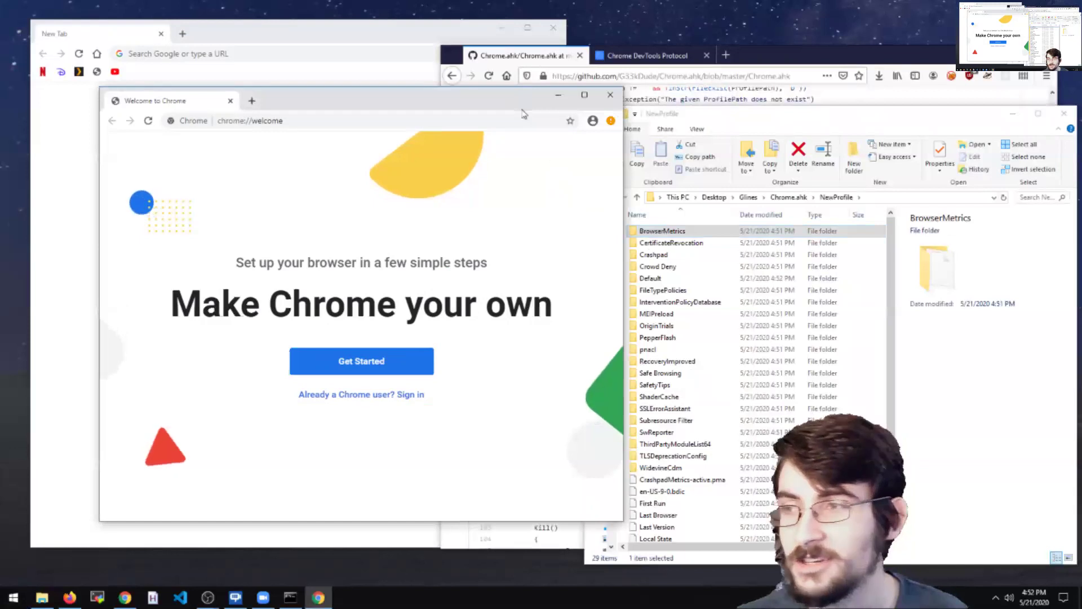
left_click(509, 46)
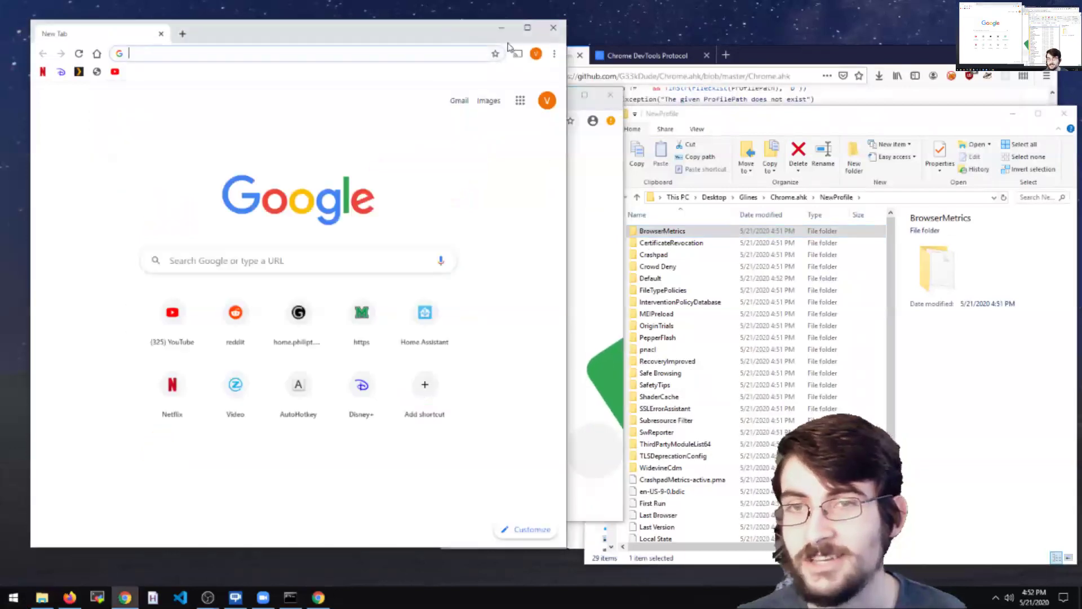
left_click(592, 142)
- Move the Command Prompt to the screen top and return Explorer to the Chrome.ahk folder
left_click(290, 597)
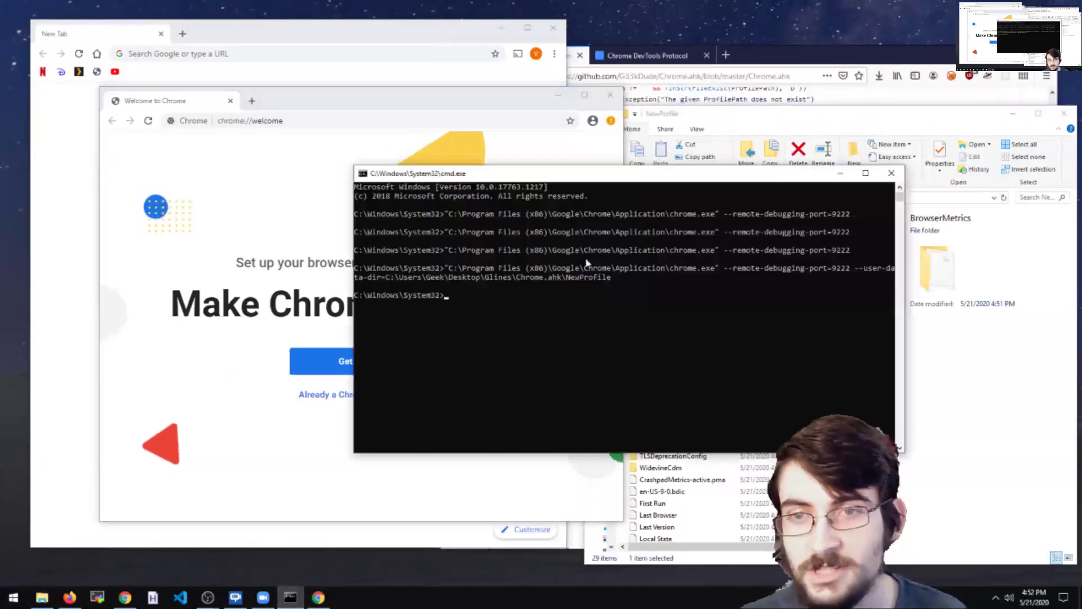
left_click_drag(635, 180, 608, 24)
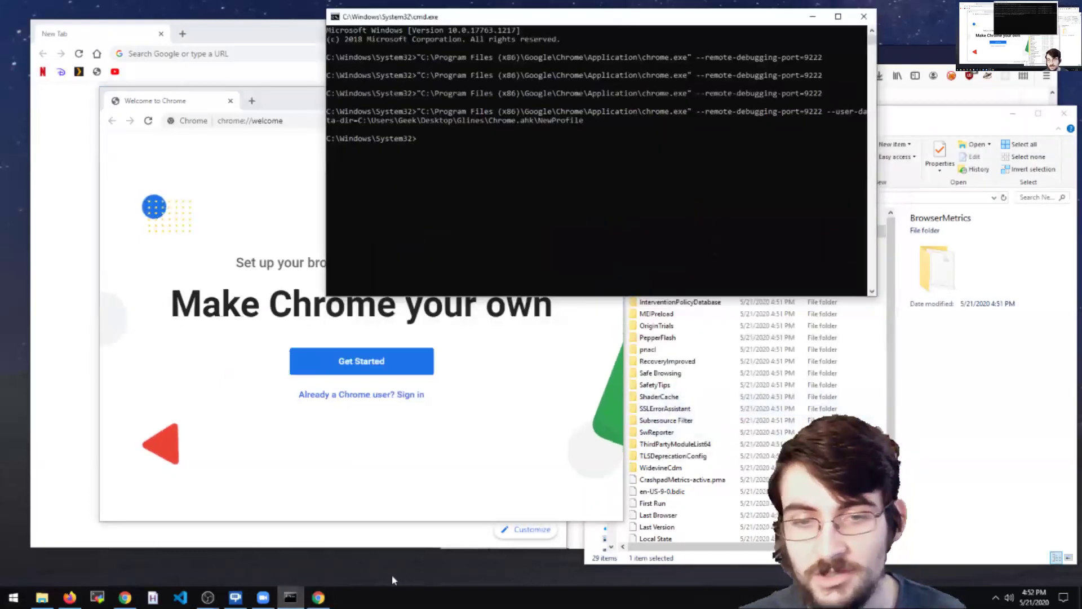
left_click(965, 337)
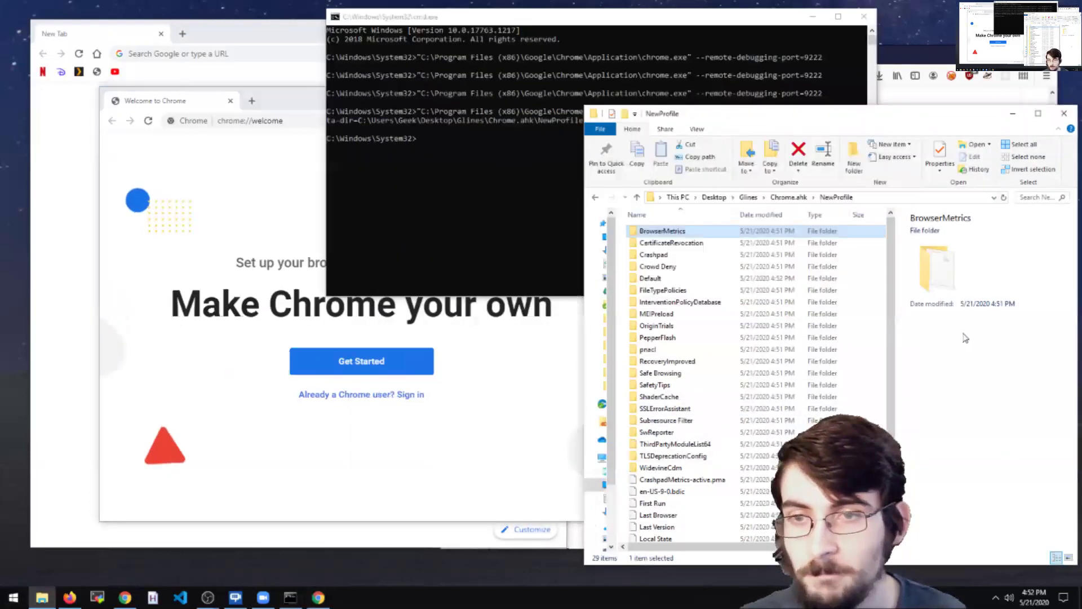
left_click(795, 198)
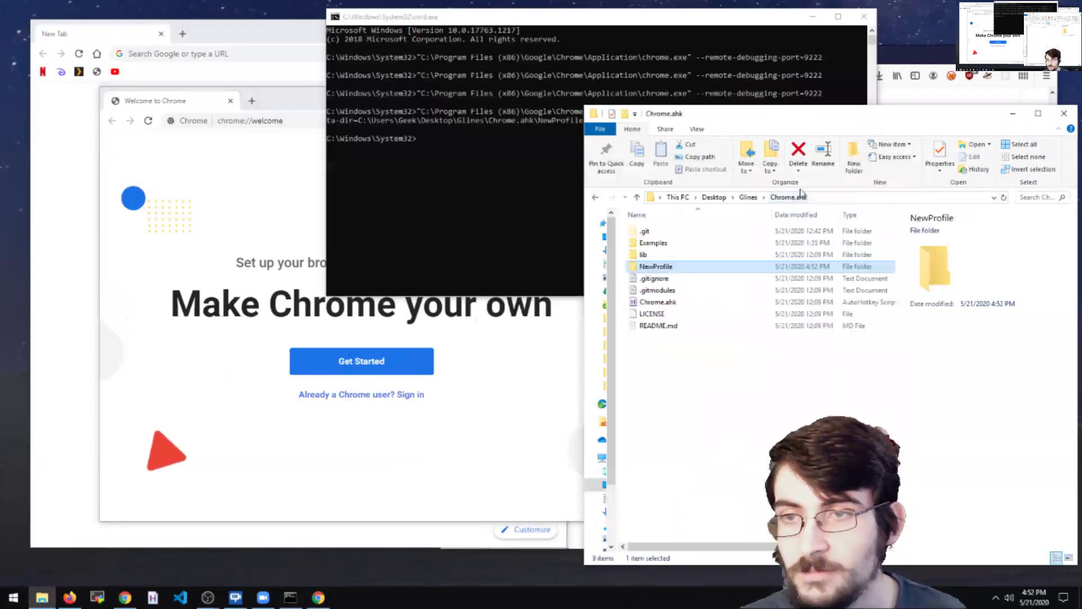
left_click(512, 344)
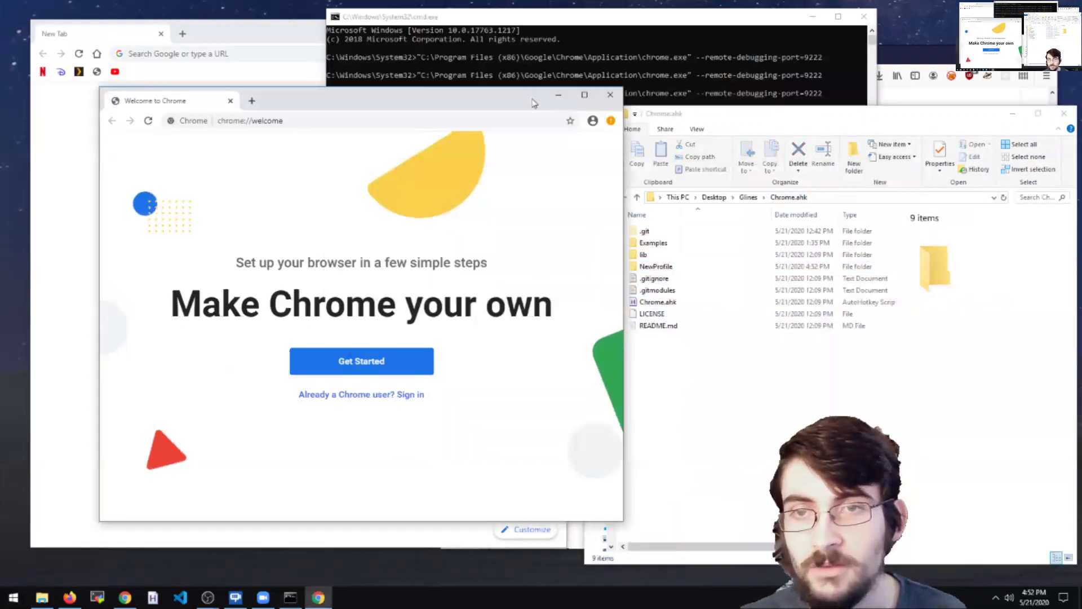
left_click_drag(533, 104, 466, 168)
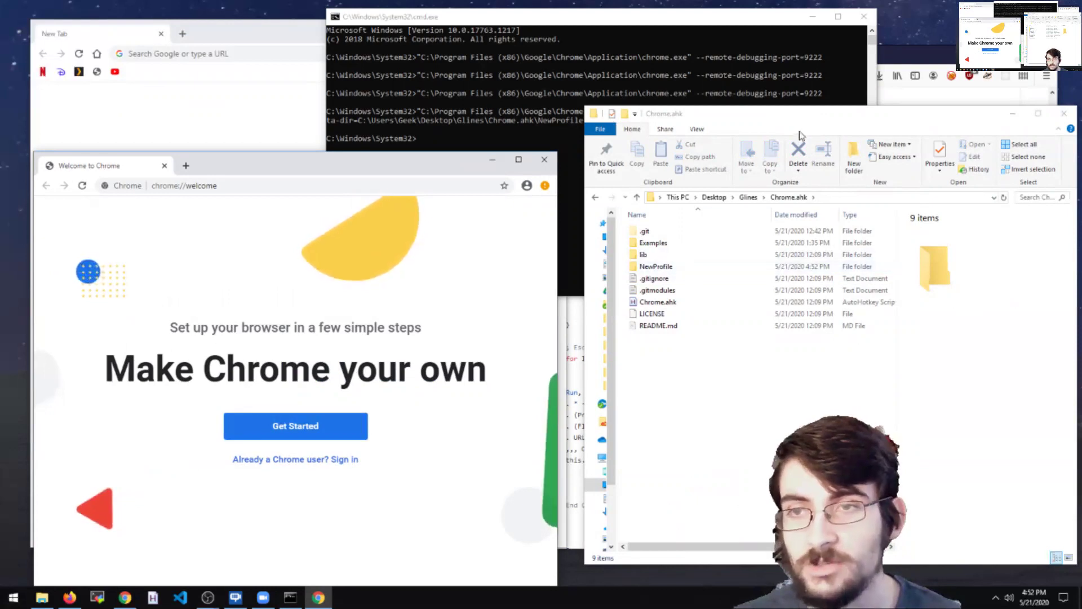
- Open NewProfile, go back up, and select the Chrome.ahk script beside it
double_click(656, 266)
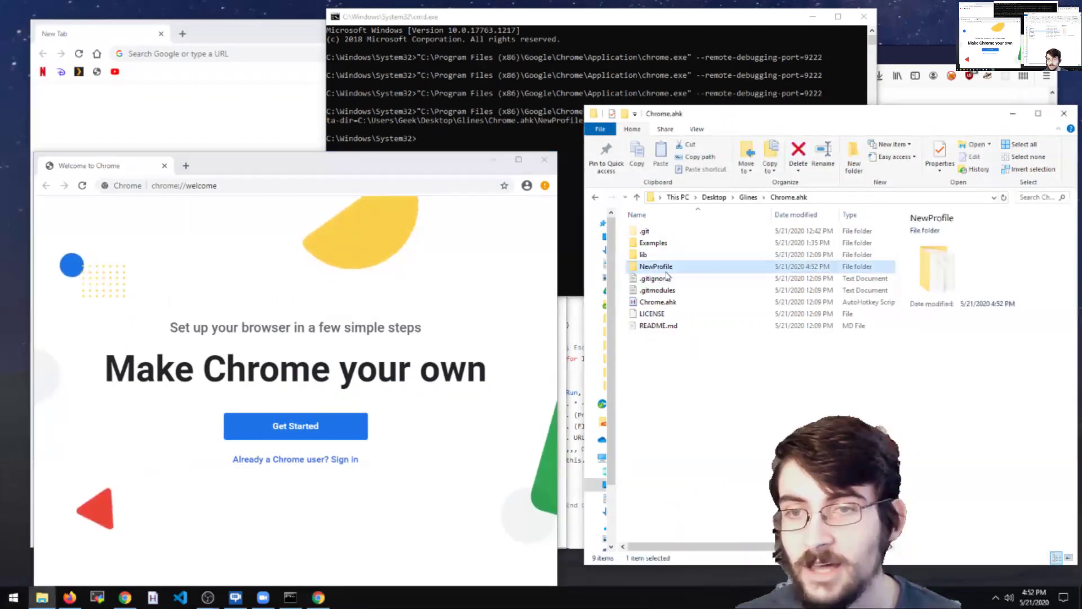
left_click(789, 199)
left_click(691, 302)
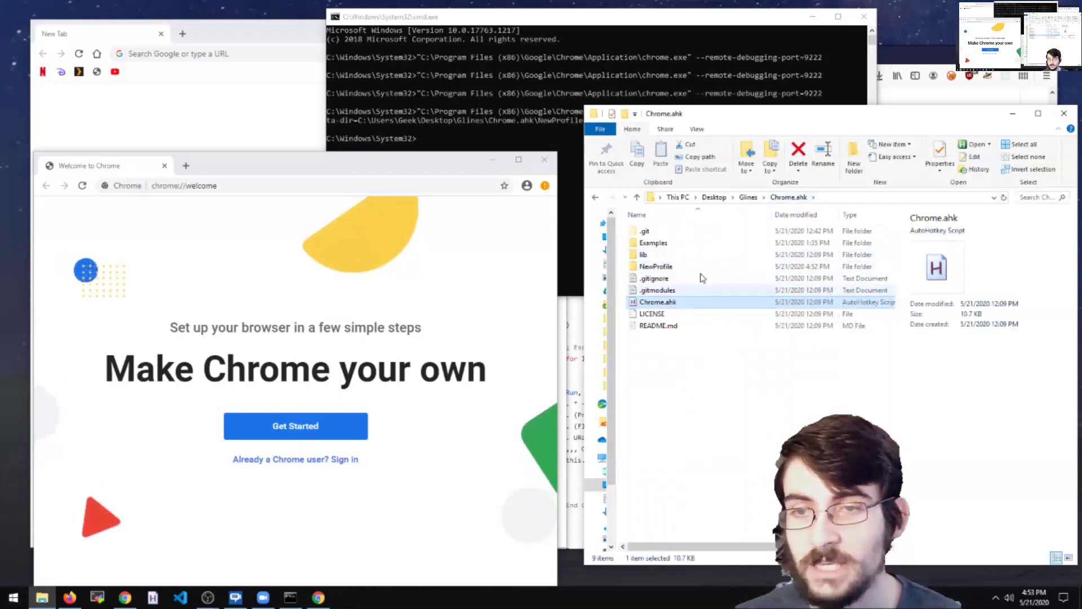
left_click(903, 106)
scroll(620, 226, "up", 10)
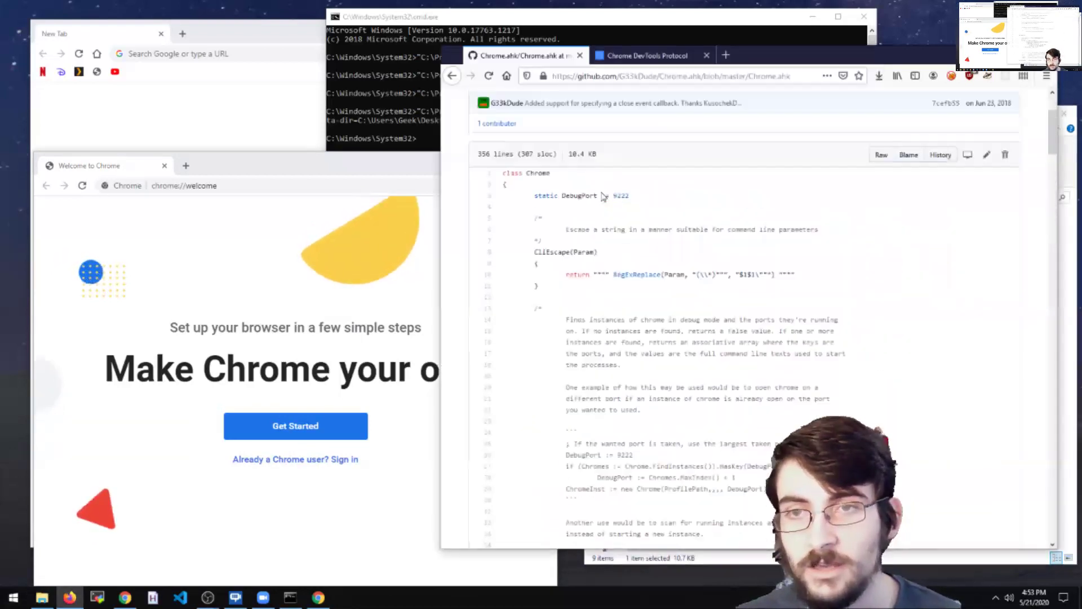
scroll(596, 194, "down", 4)
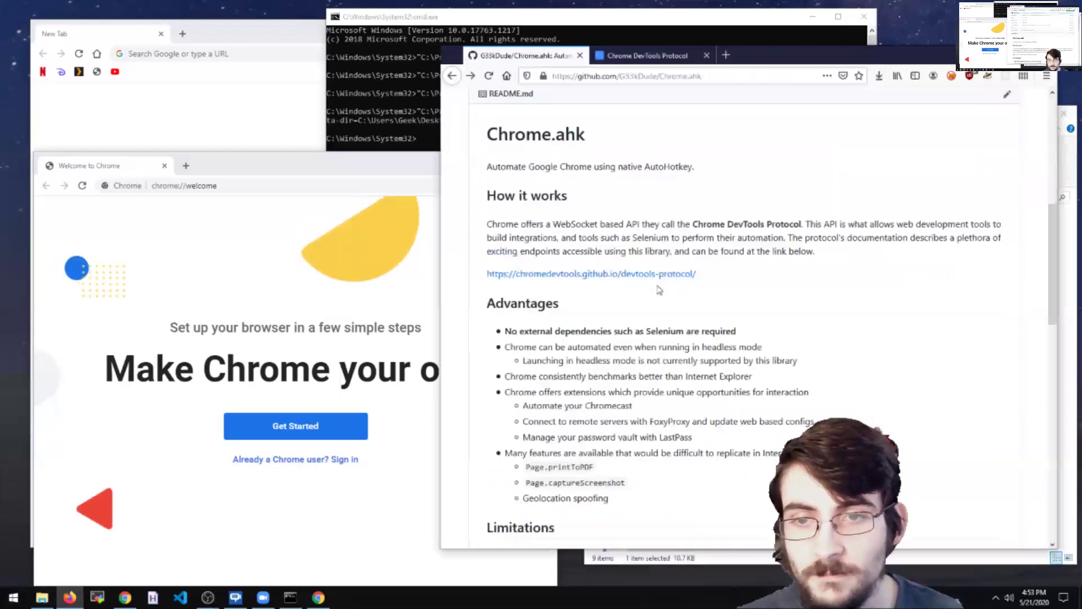
scroll(660, 290, "down", 10)
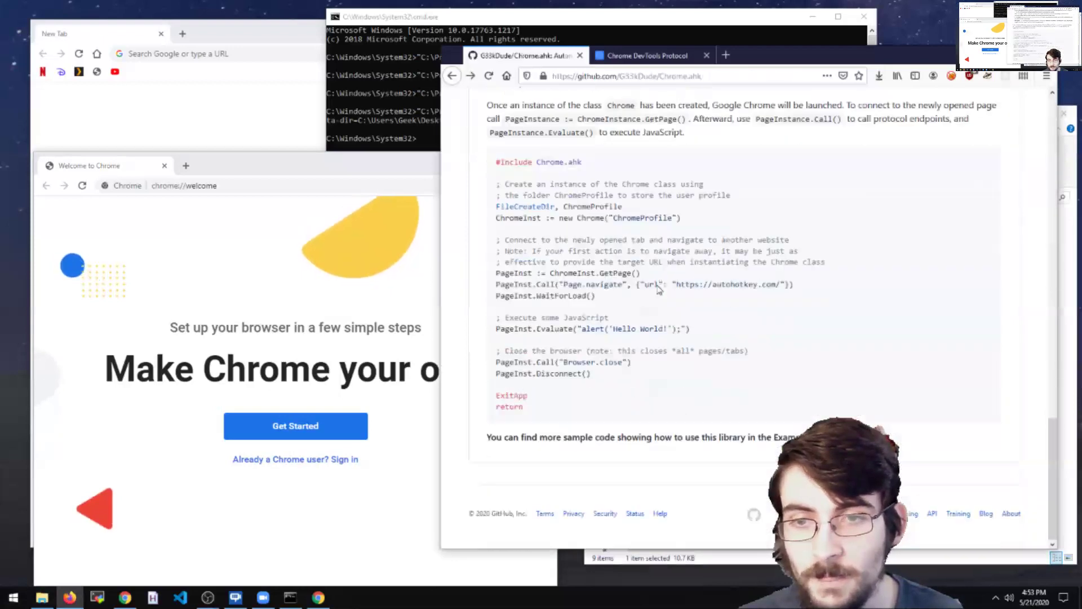
left_click_drag(609, 219, 679, 221)
double_click(590, 218)
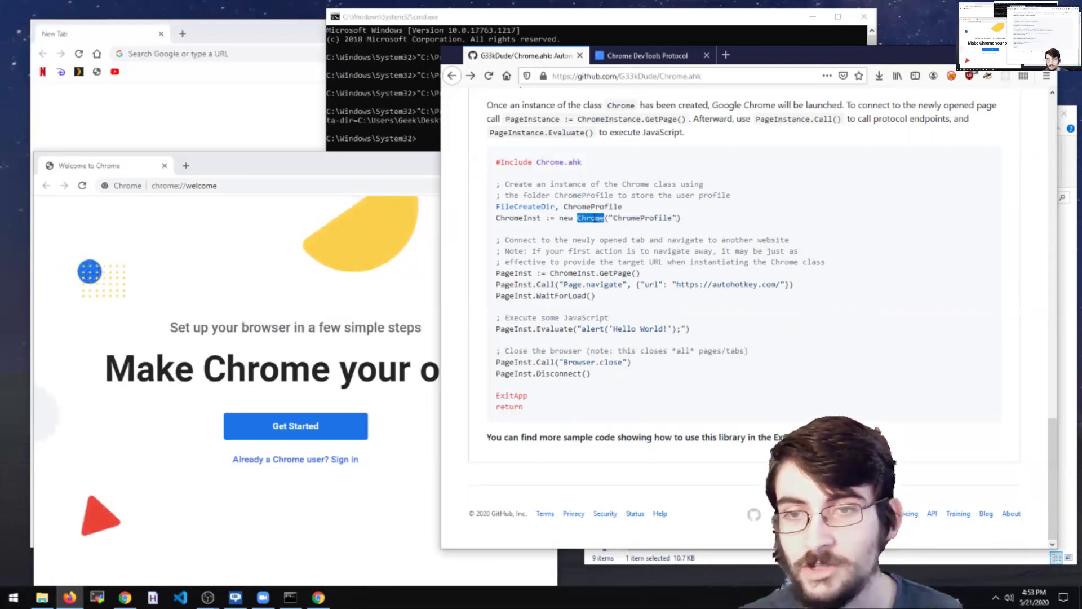
left_click(591, 218)
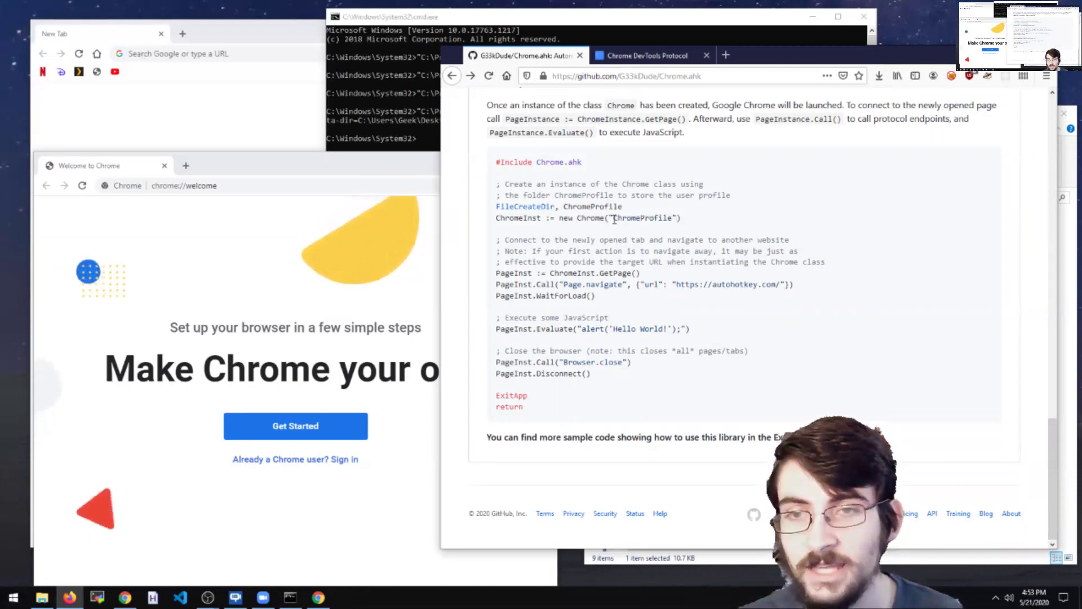
scroll(667, 229, "up", 2)
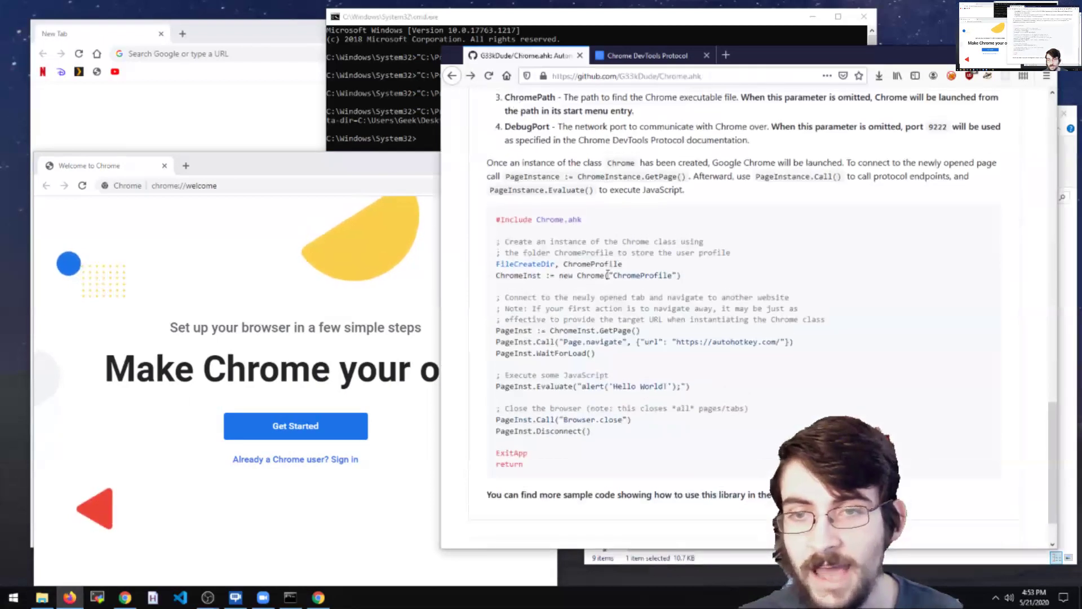
left_click_drag(610, 275, 676, 276)
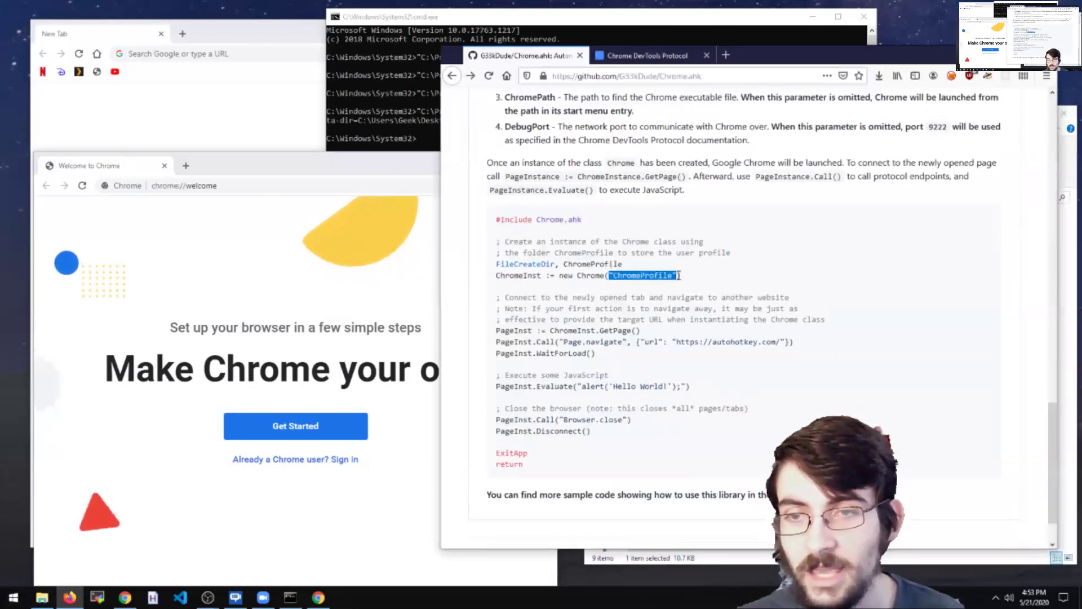
double_click(664, 275)
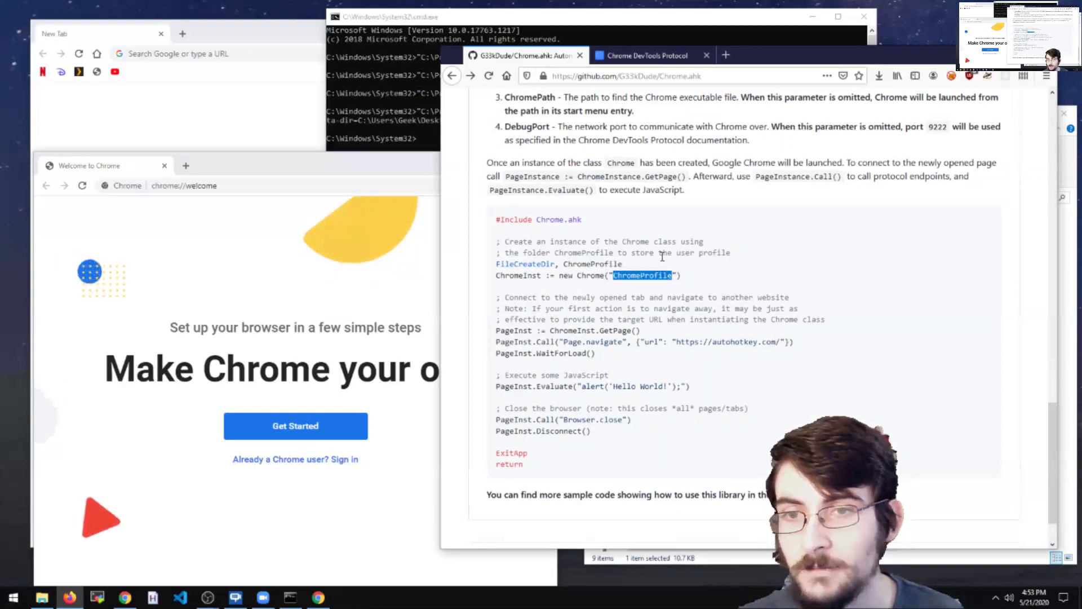
left_click(541, 275)
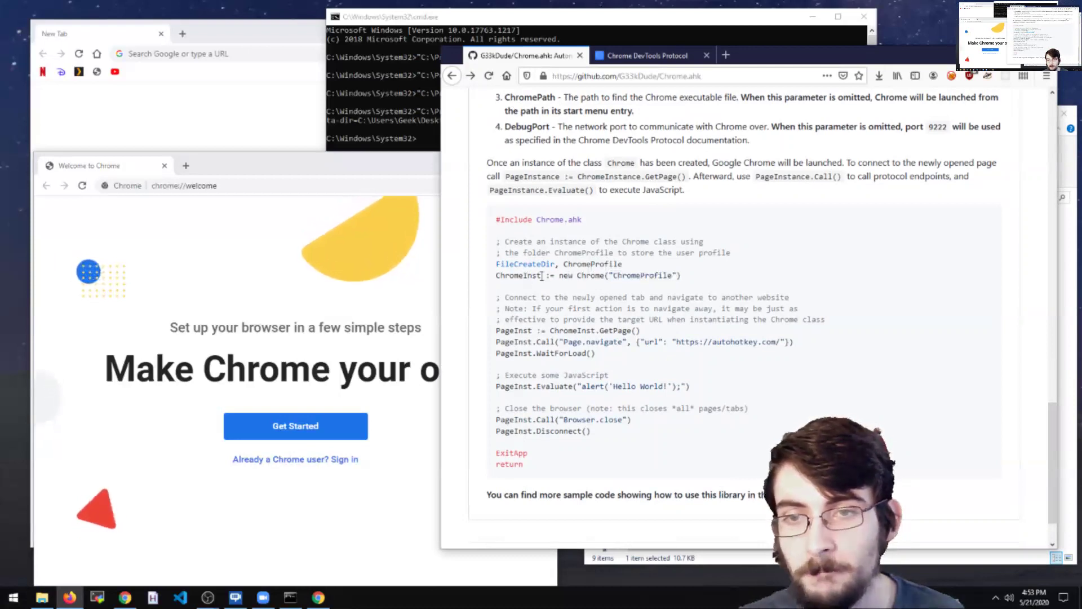
double_click(541, 276)
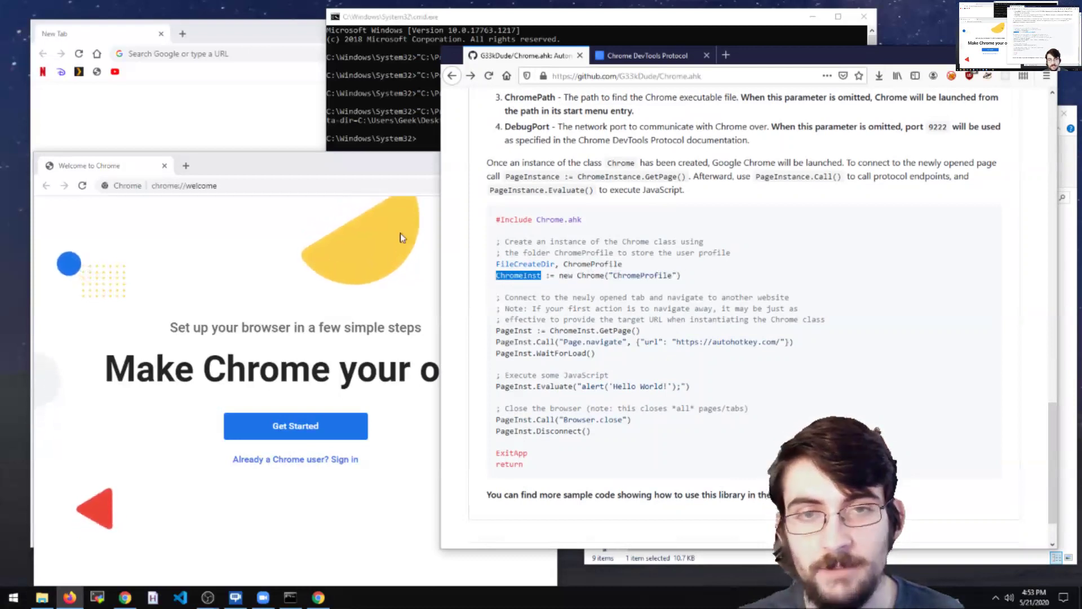
left_click(607, 263)
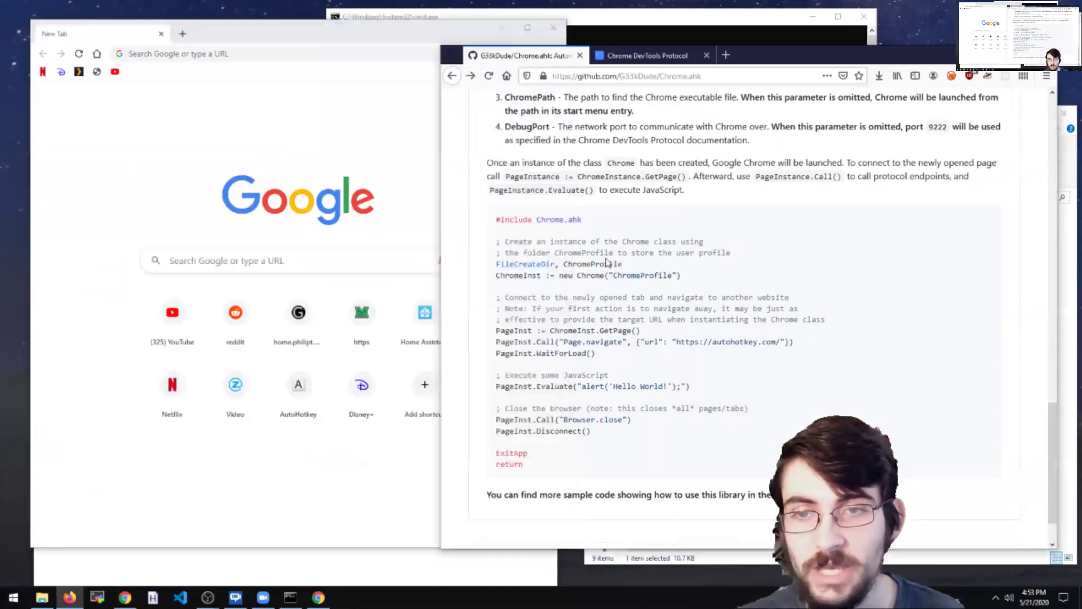
double_click(527, 275)
left_click(546, 285)
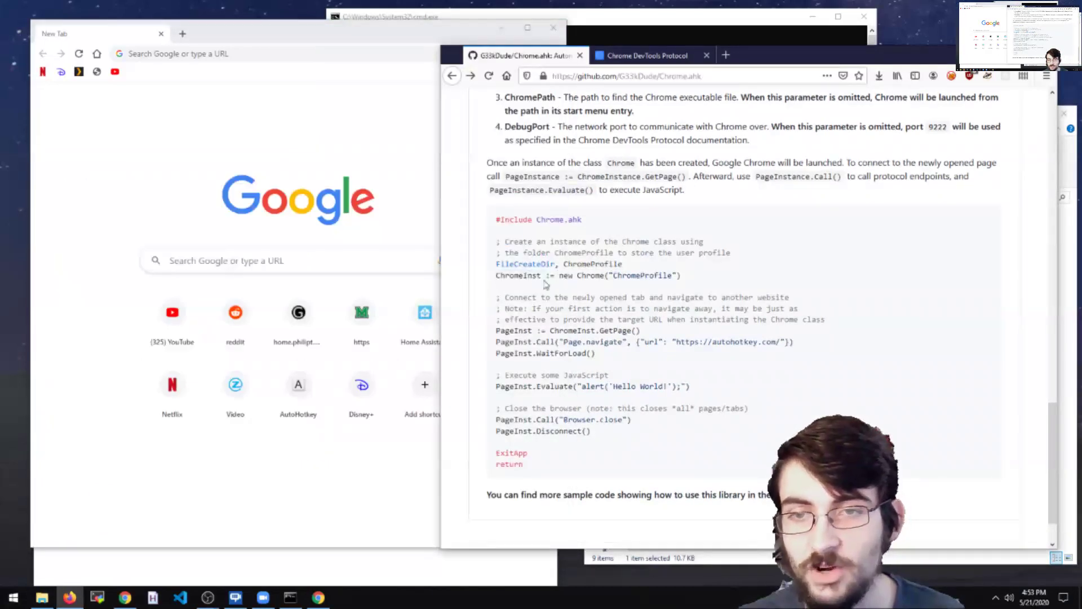
double_click(530, 275)
left_click(596, 288)
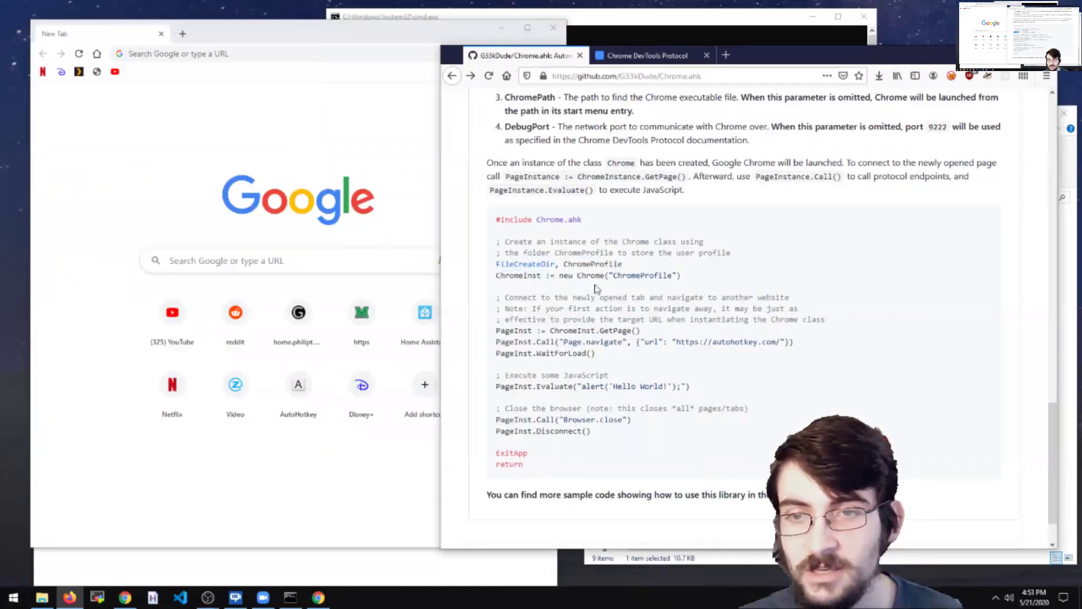
double_click(627, 276)
left_click(449, 555)
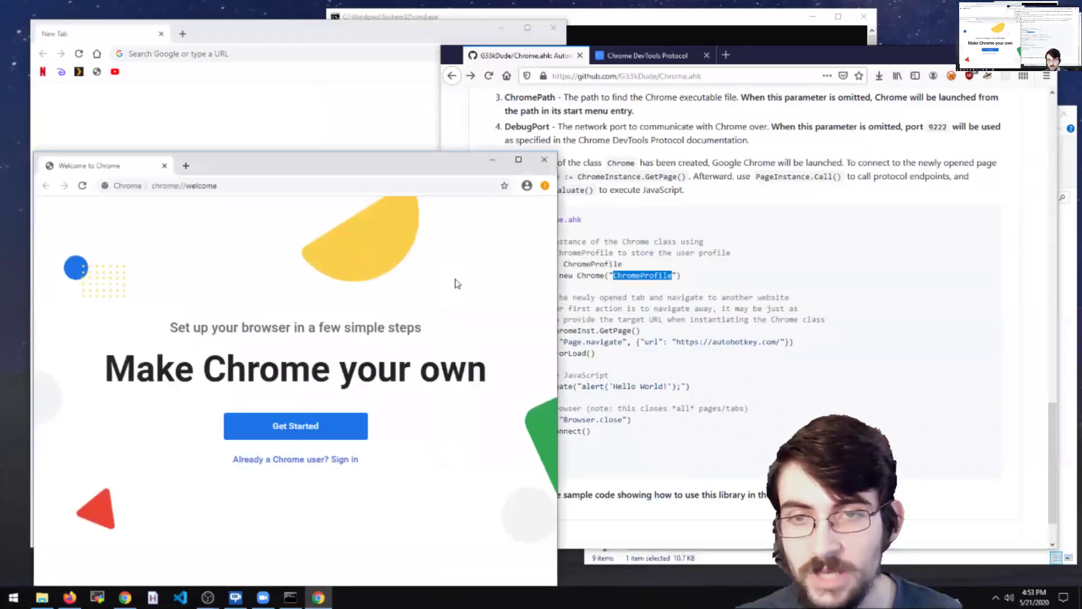
left_click(601, 290)
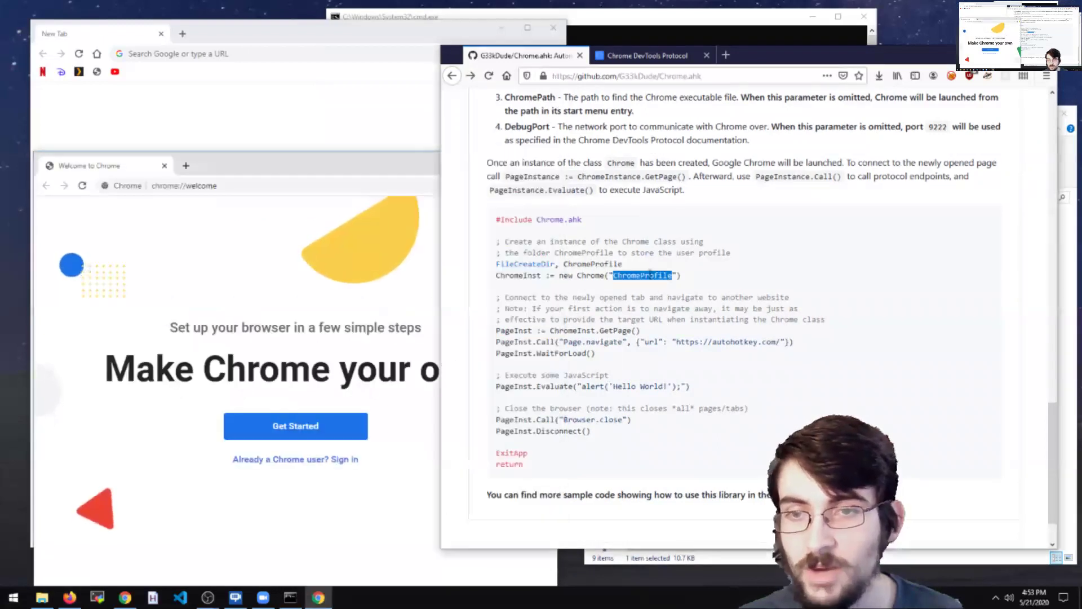
double_click(519, 266)
double_click(518, 275)
left_click(557, 275)
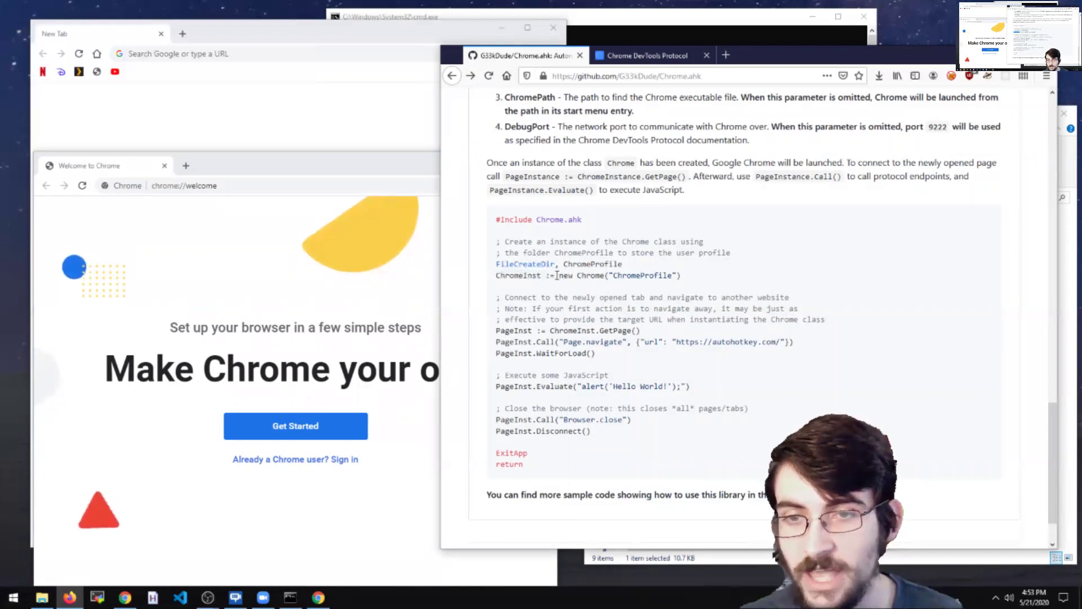
left_click_drag(557, 275, 604, 276)
double_click(646, 276)
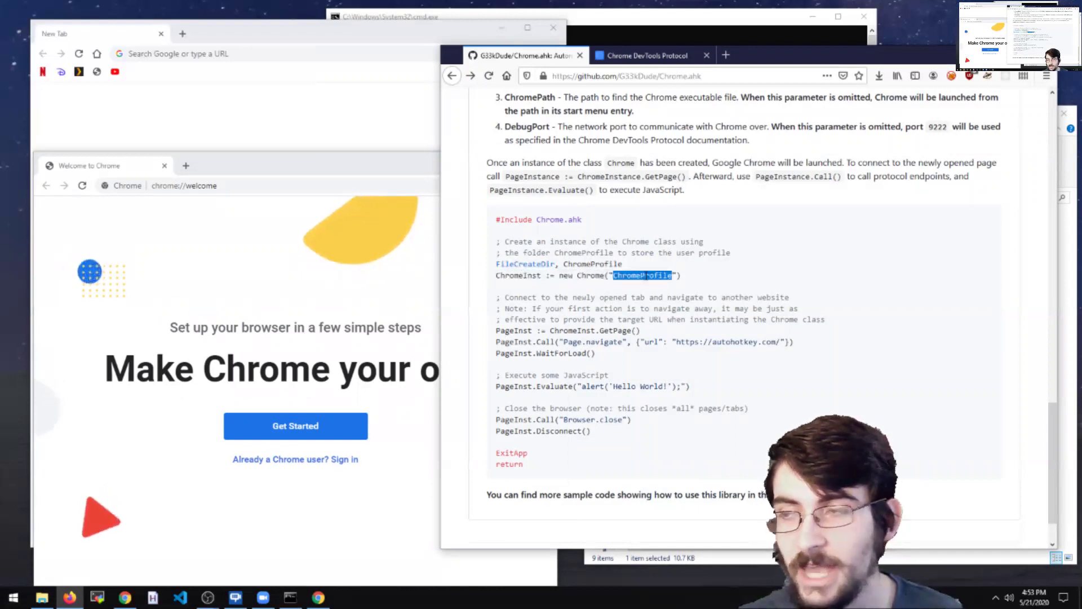
left_click(515, 284)
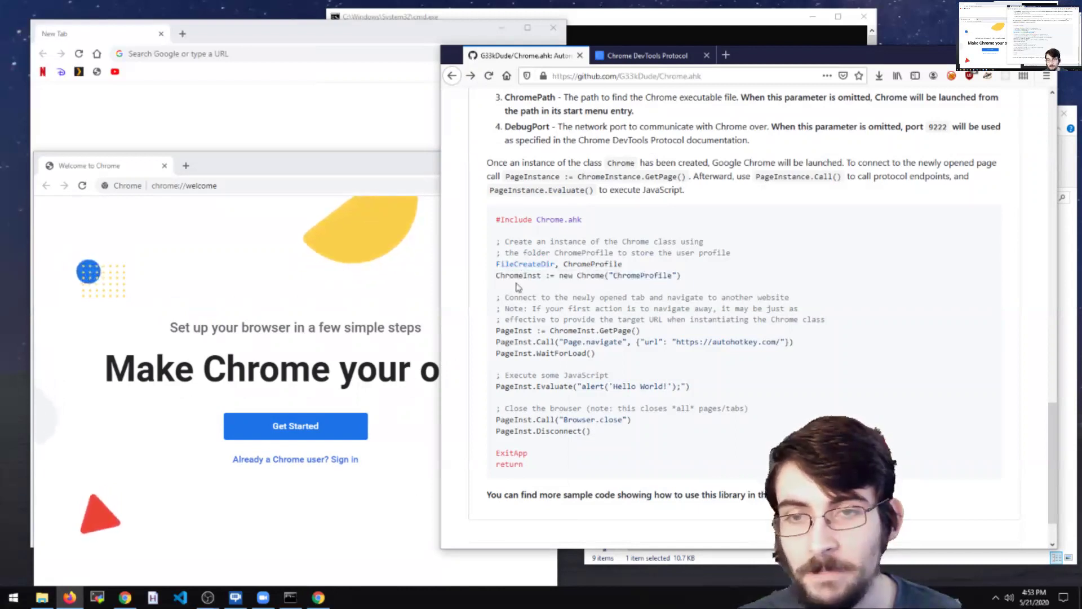
double_click(519, 276)
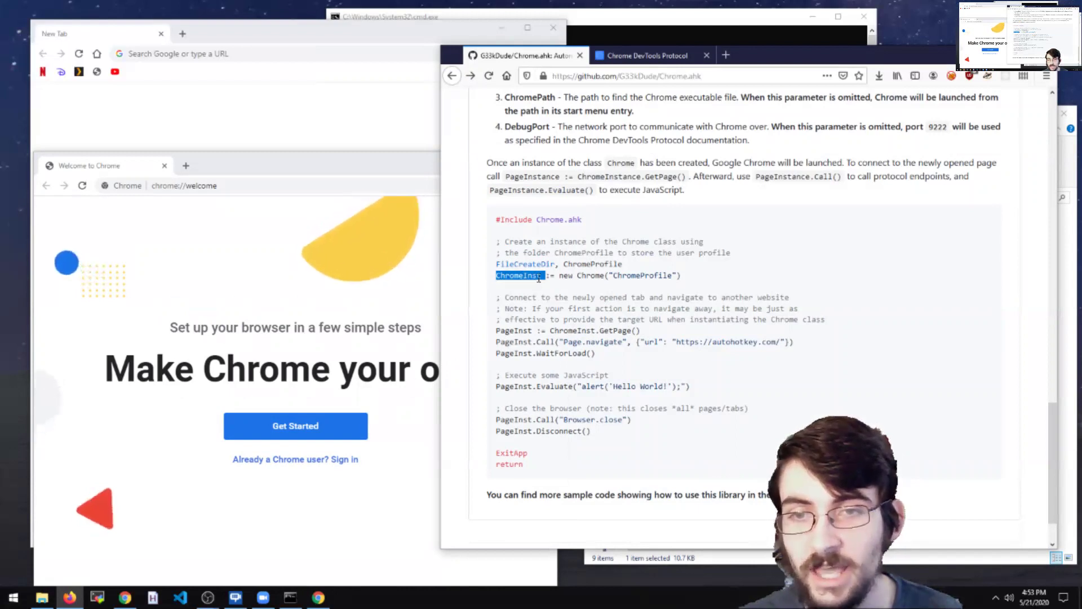
mouse_move(551, 331)
left_mouse_down()
mouse_move(639, 331)
mouse_move(550, 331)
left_mouse_up()
left_click(430, 159)
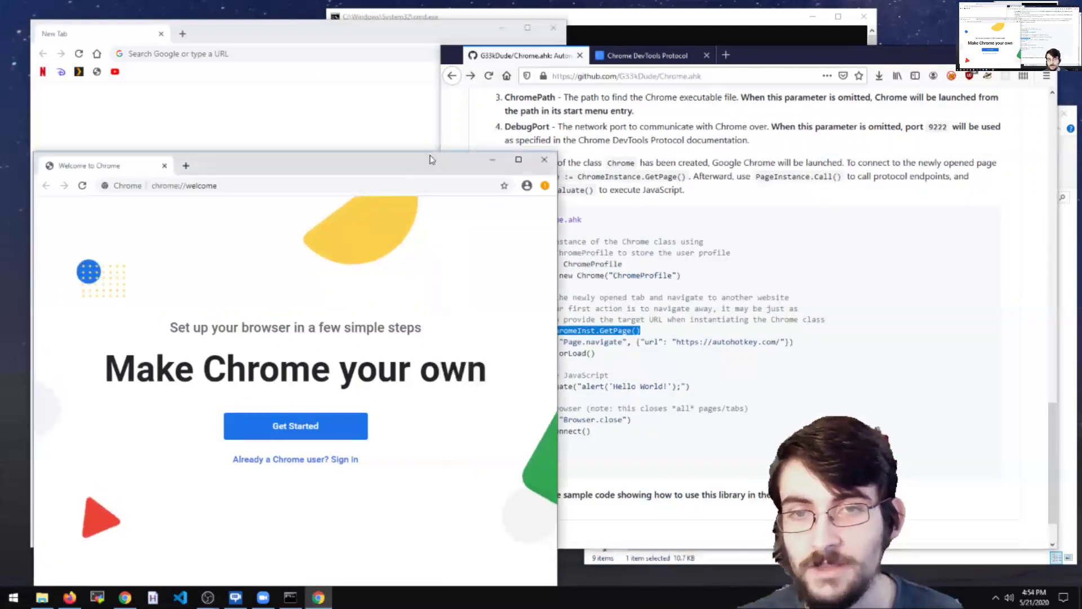
left_click_drag(431, 159, 432, 191)
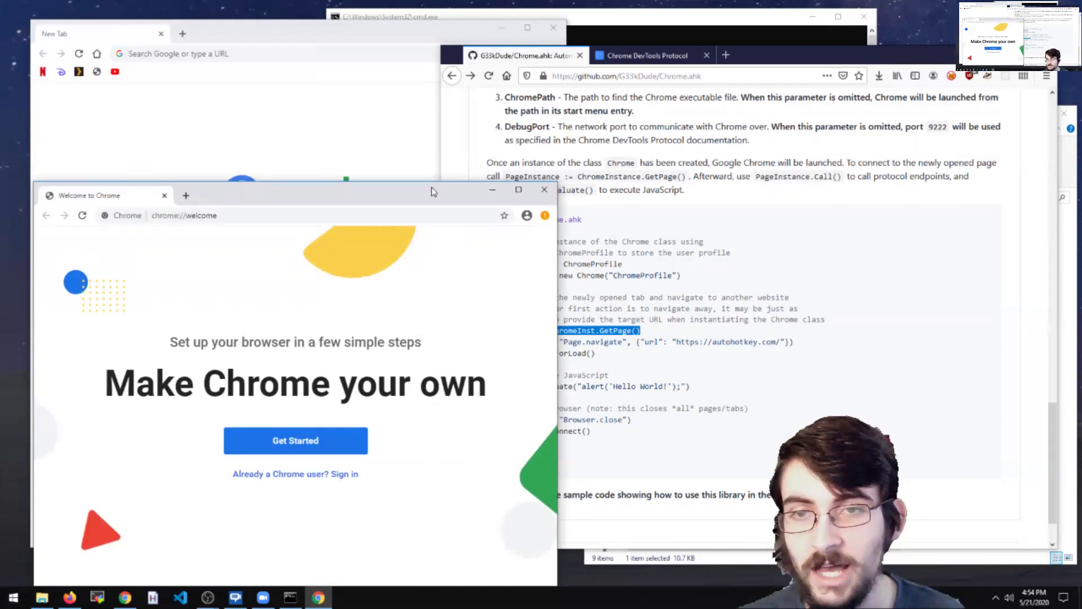
left_click_drag(433, 191, 452, 154)
left_click(703, 227)
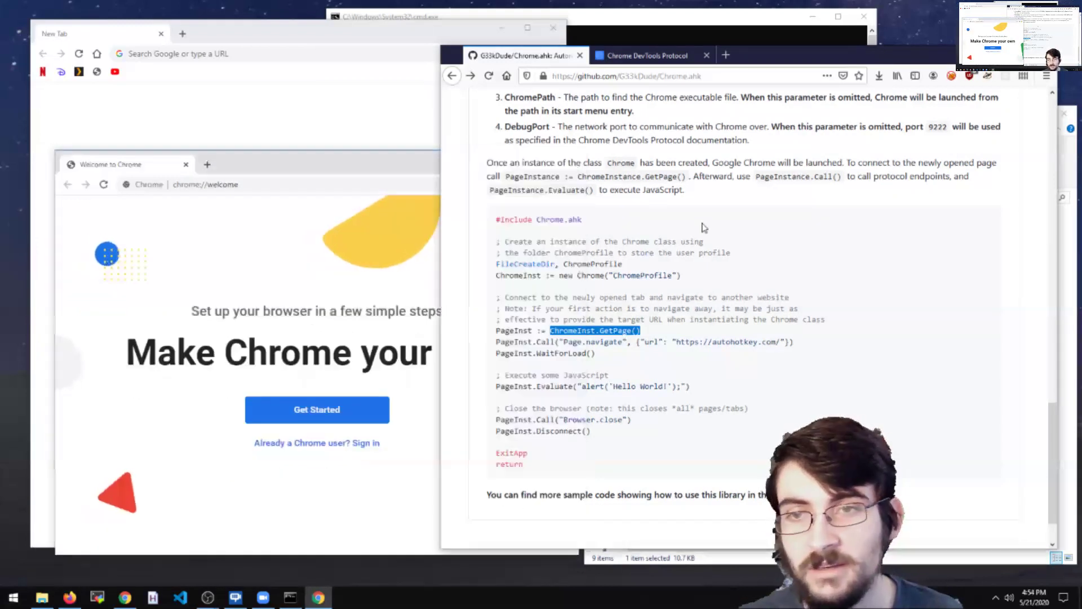
left_click_drag(802, 63, 809, 45)
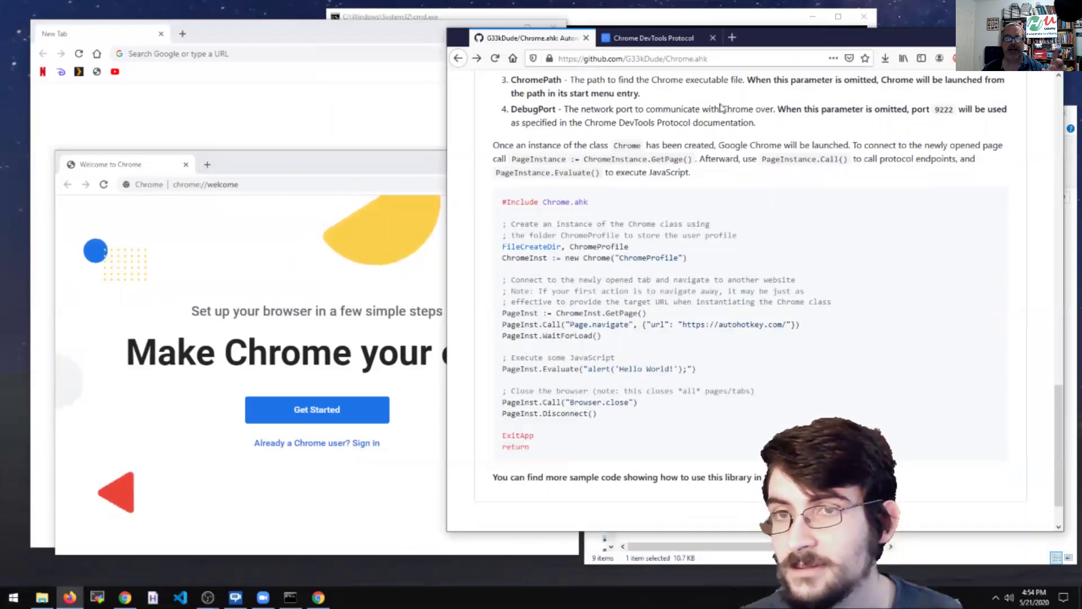
left_click(429, 161)
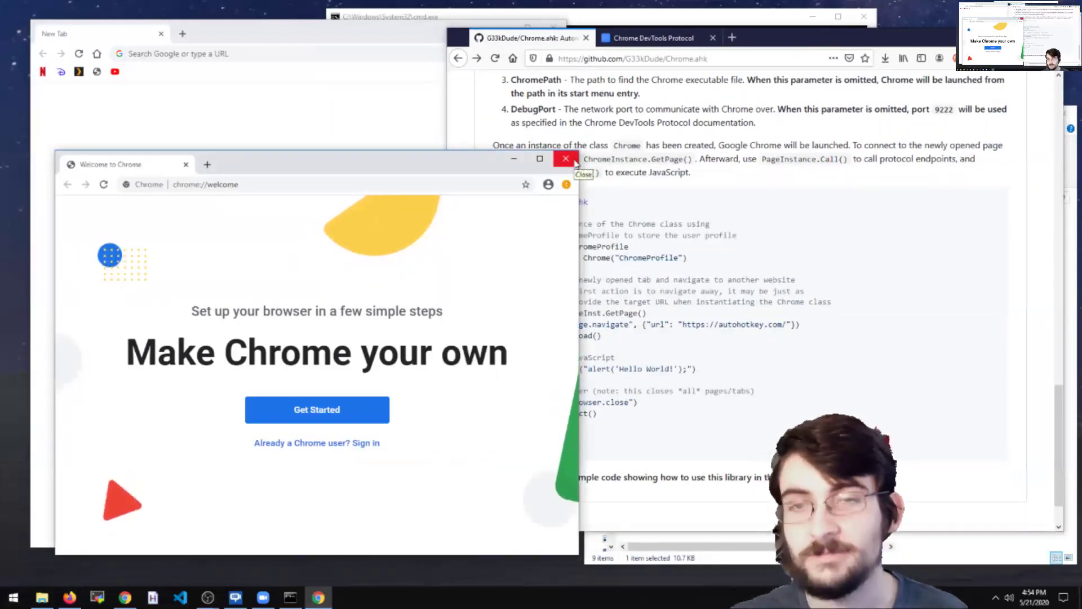
- Close the Welcome to Chrome window and deselect Chrome.ahk, ending on the regular New Tab window
left_click(566, 159)
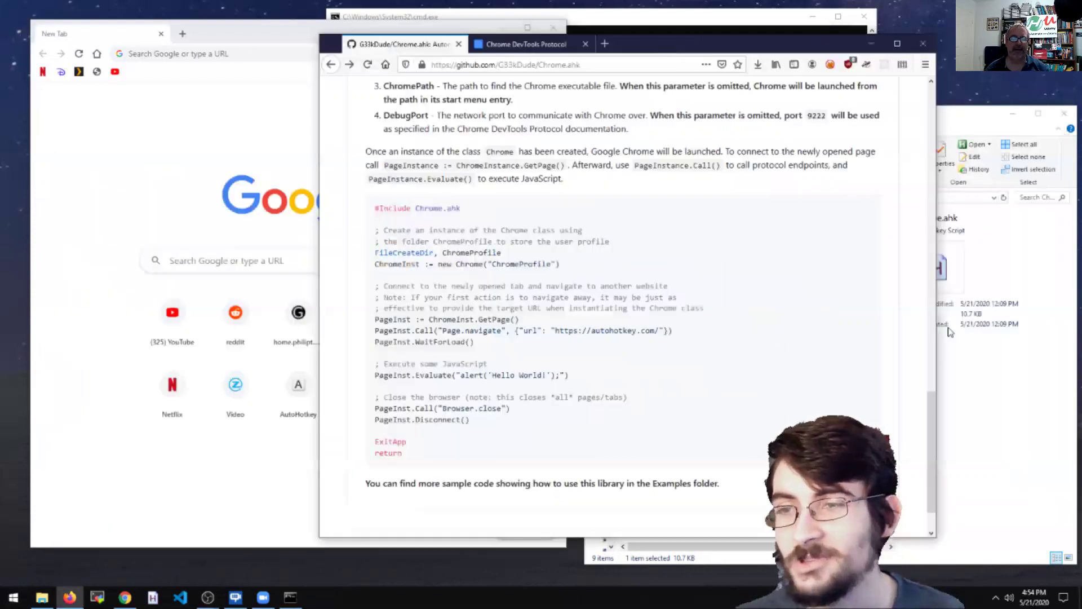
left_click(949, 332)
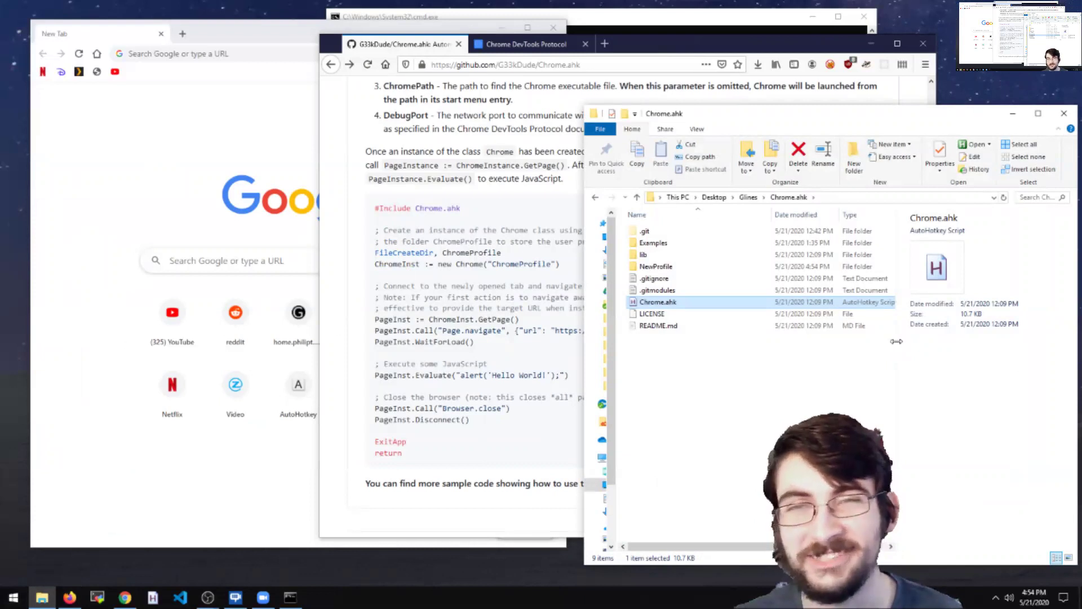
left_click(652, 353)
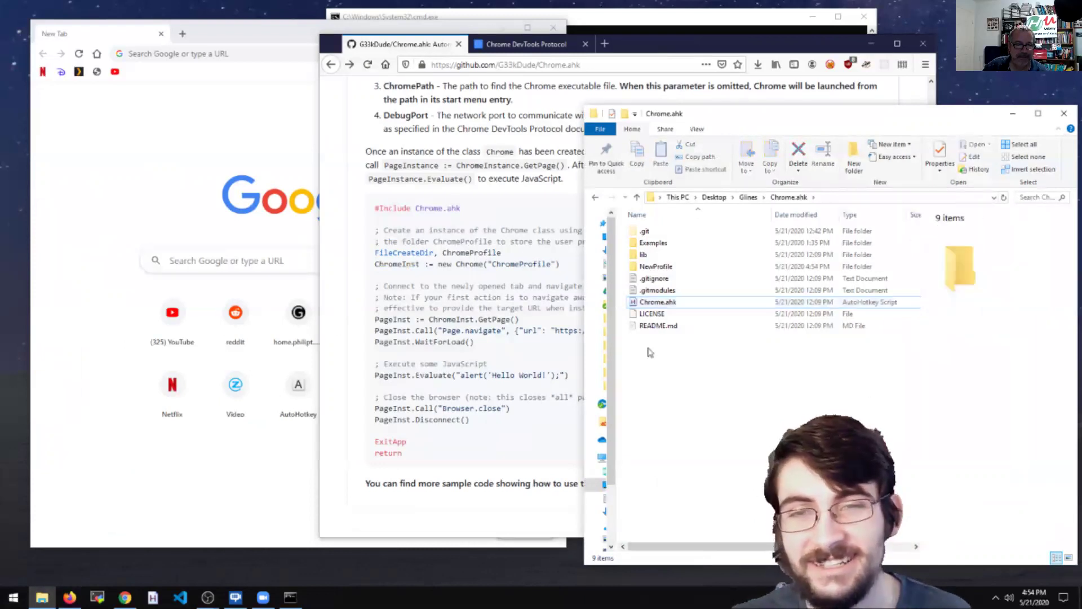
left_click(492, 306)
left_click(990, 368)
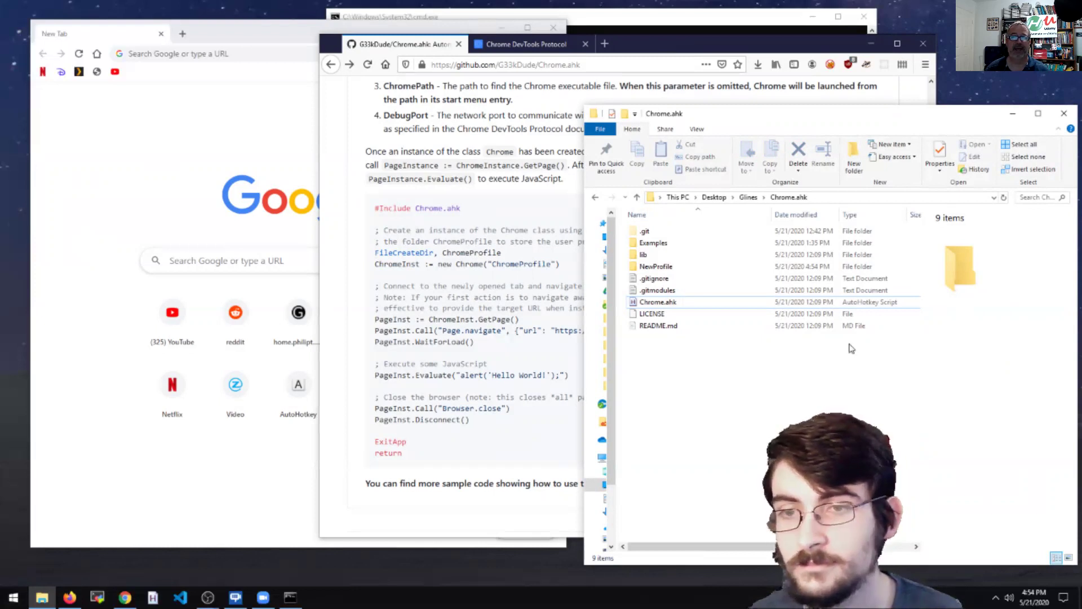
left_click(252, 466)
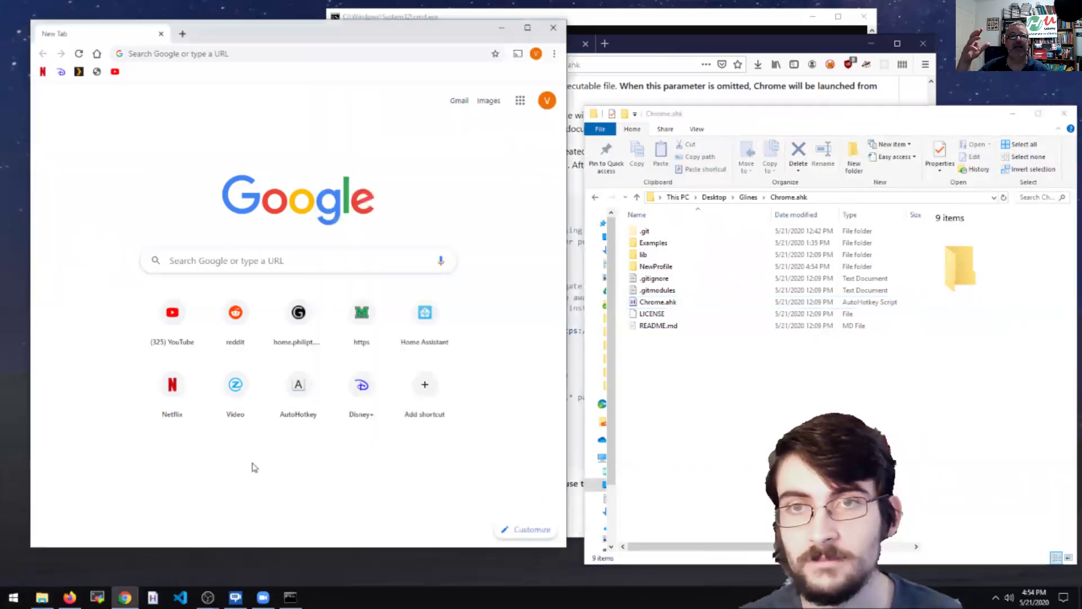
left_click(292, 599)
left_click(296, 601)
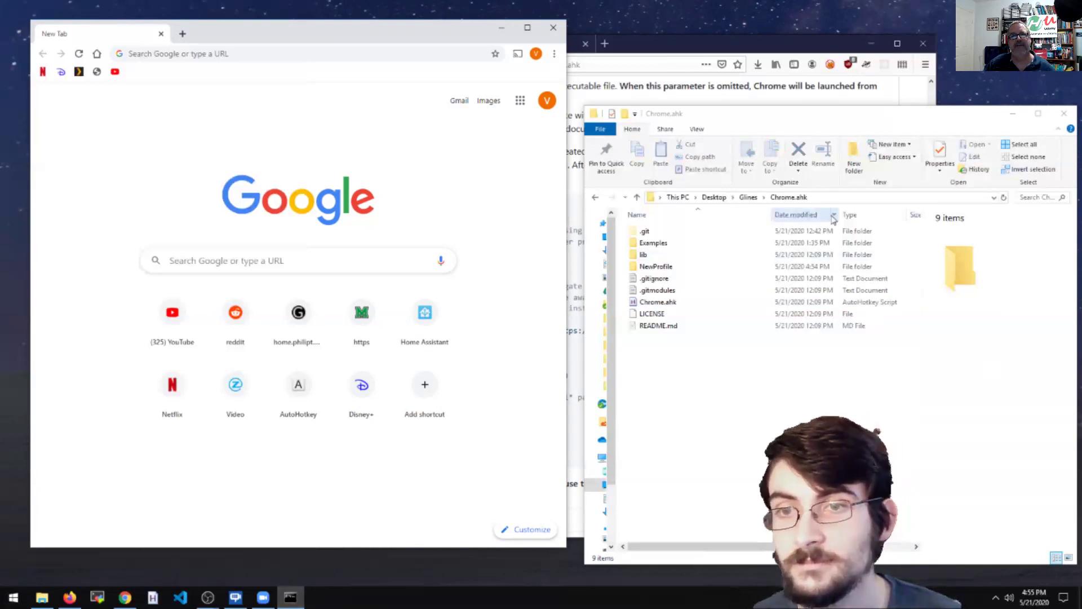
- Move the folder window up, open NewProfile, and make it taller to list its 30 items
left_click(813, 117)
left_click_drag(813, 118, 778, 98)
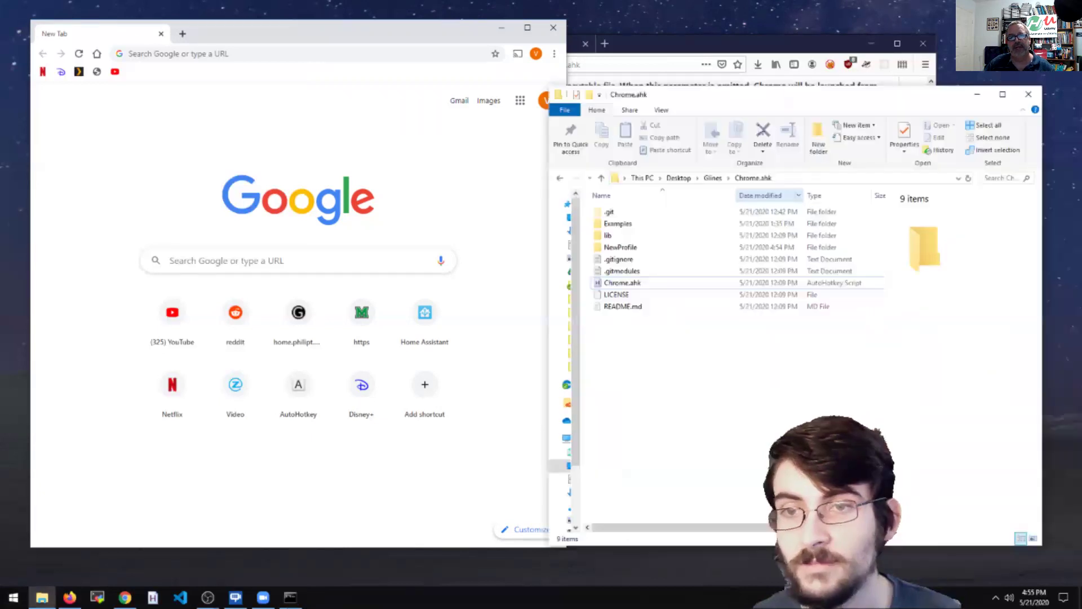
double_click(639, 250)
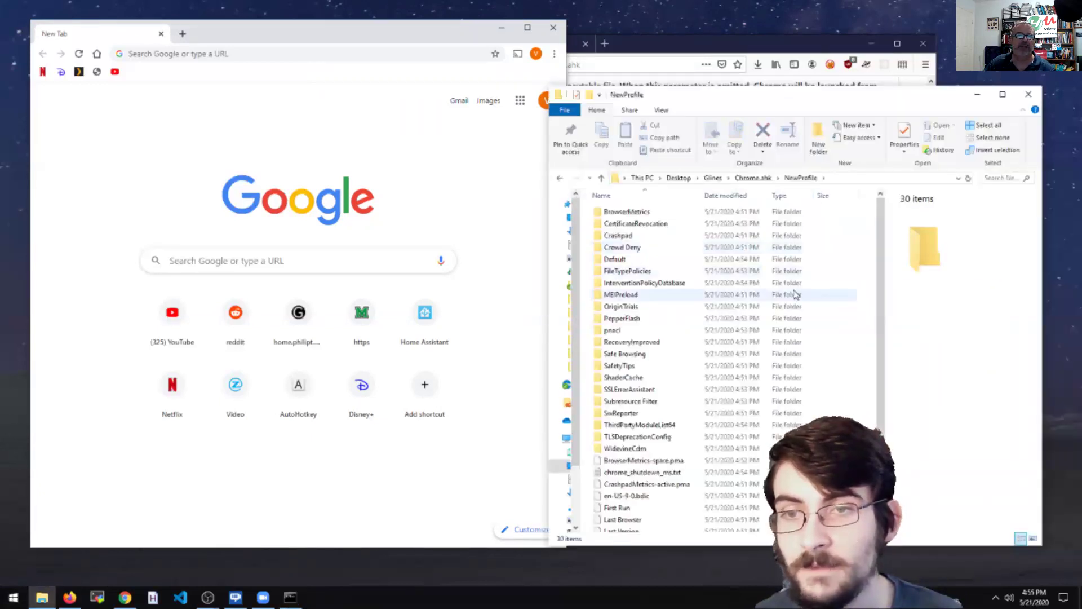
scroll(868, 278, "up", 1)
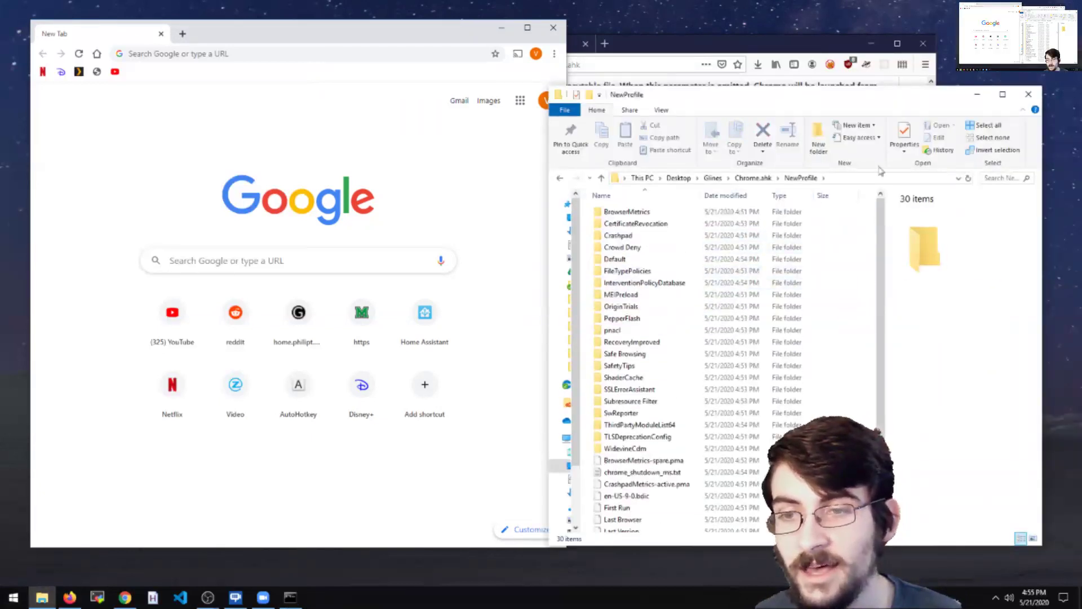
left_click_drag(922, 89, 938, 14)
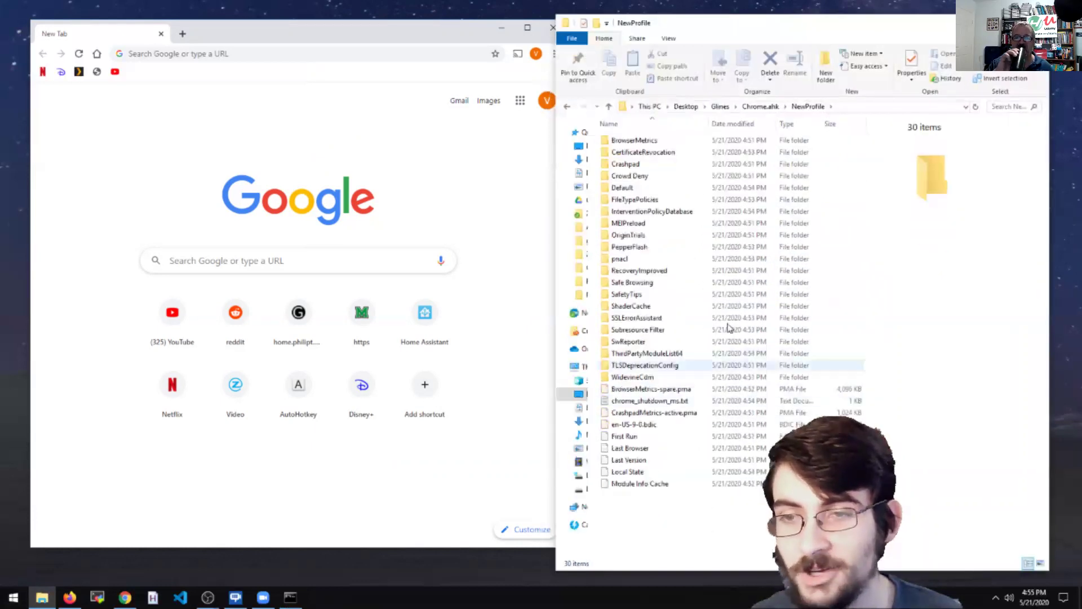
left_click(290, 597)
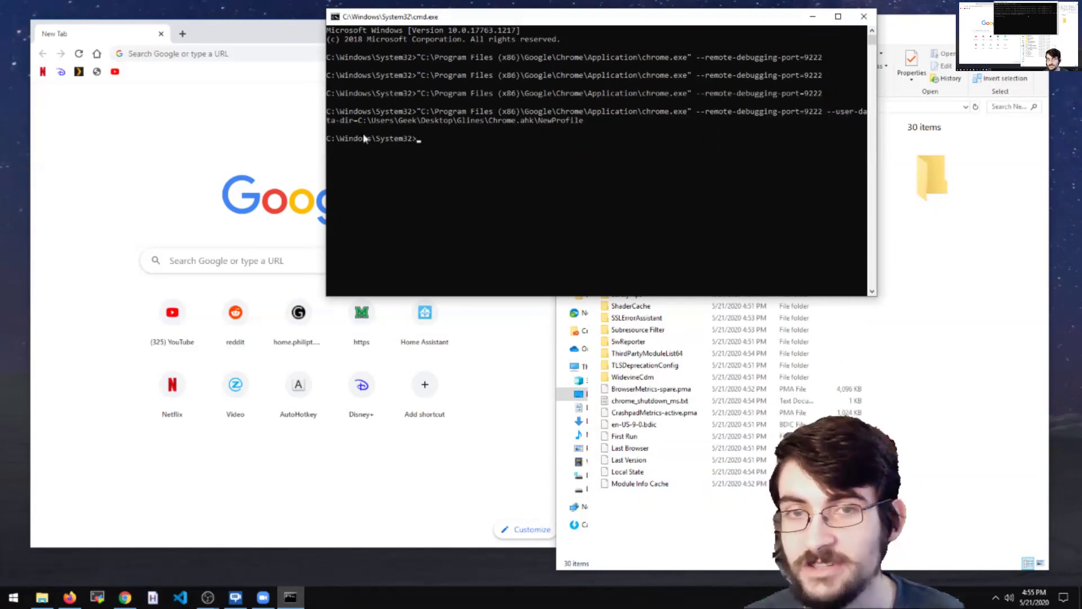
- Compare the --user-data-dir path in the launch command with the NewProfile folder's 30 items
left_click(675, 536)
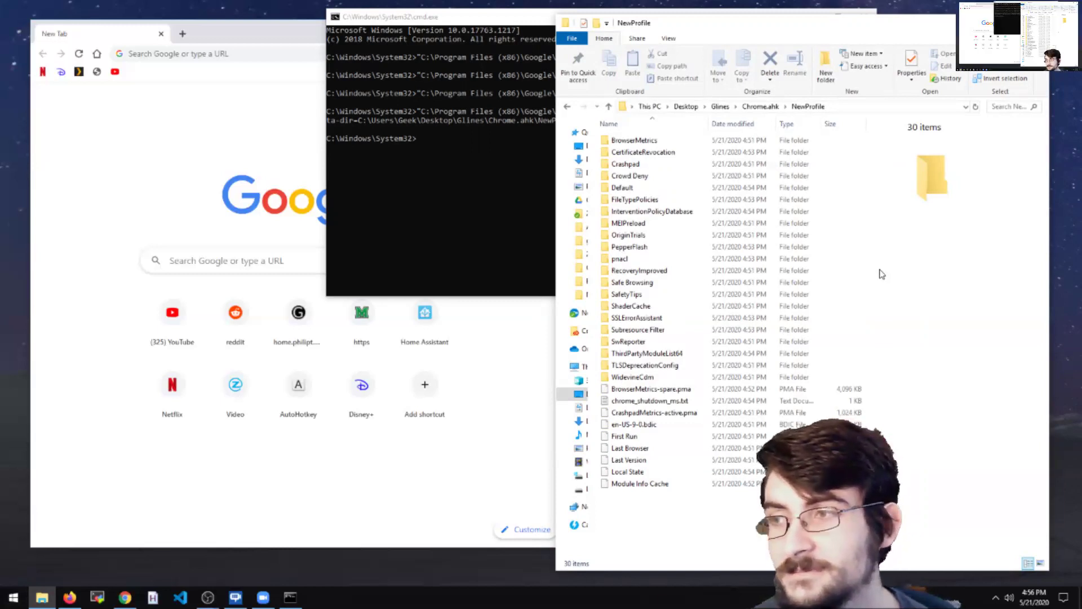
left_click(536, 232)
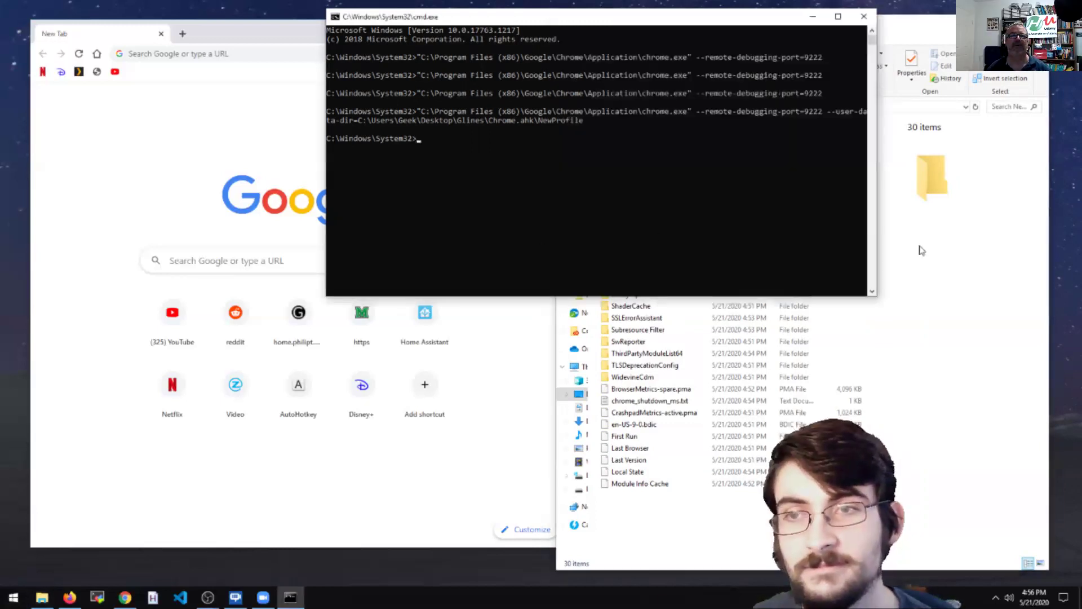
left_click(952, 254)
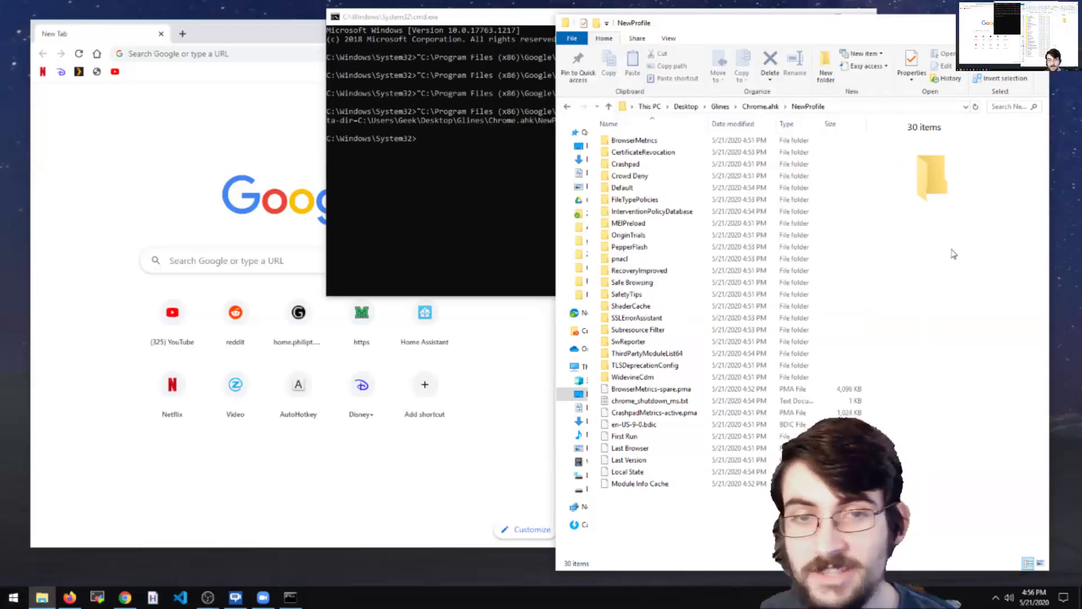